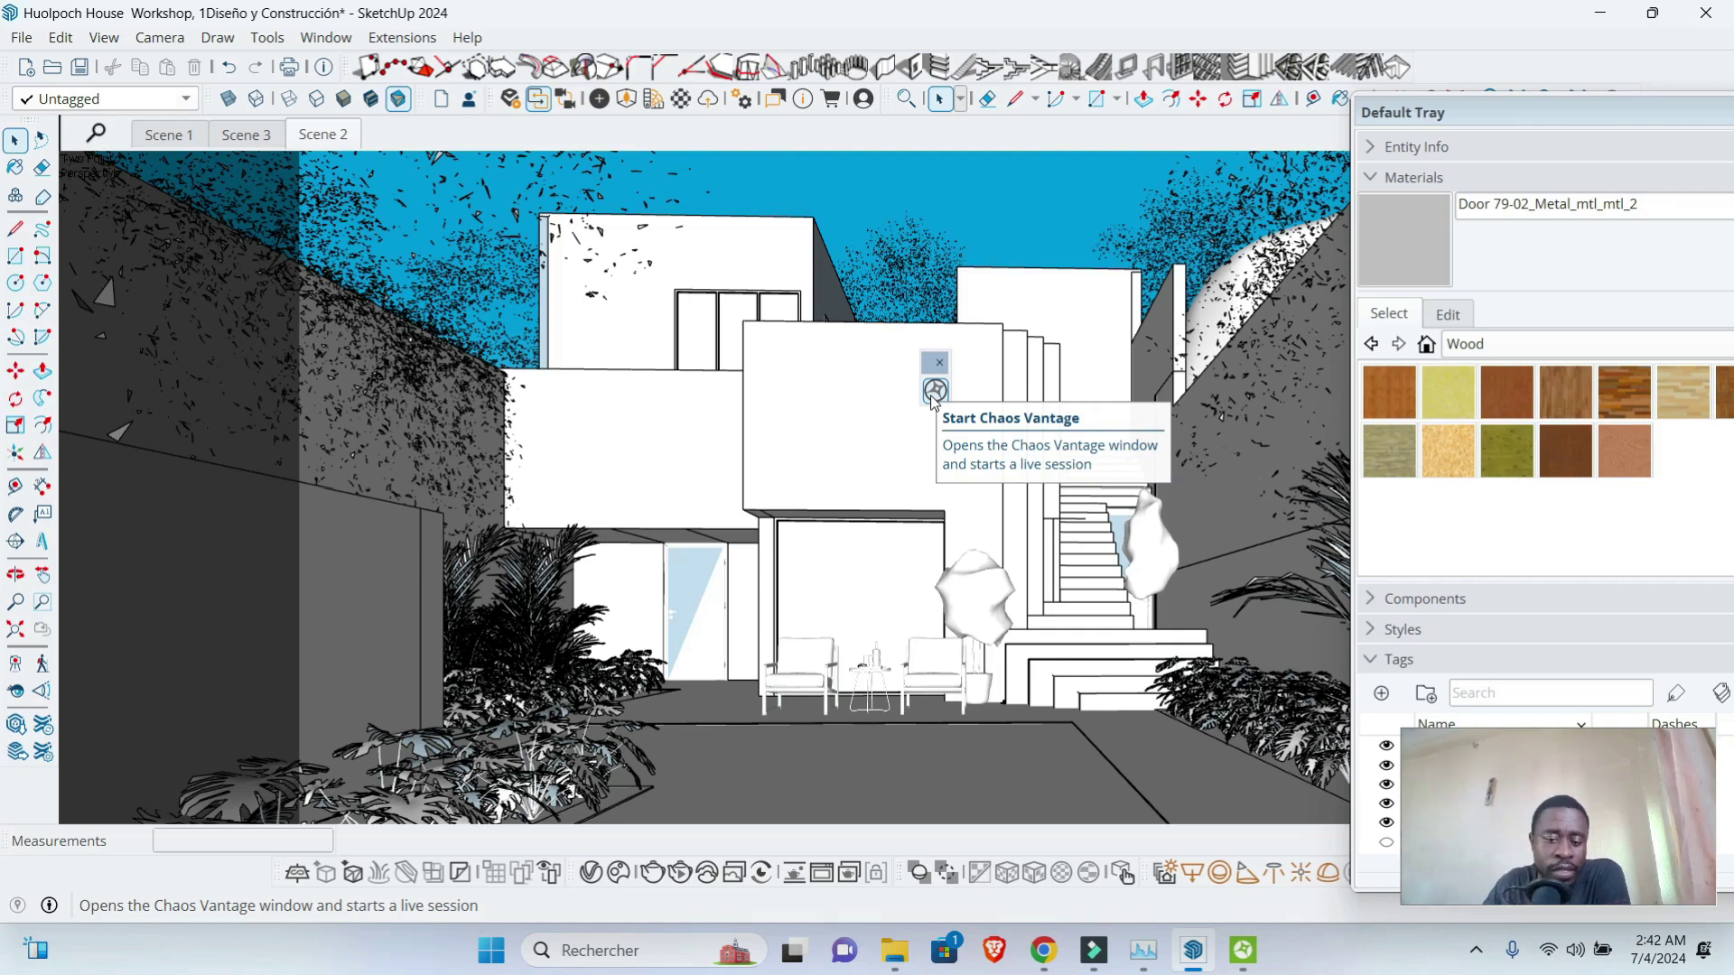
# - Switch to Chrome and look through the V-Ray course outline on the Cours du logiciel 1 page
pyautogui.click(1043, 948)
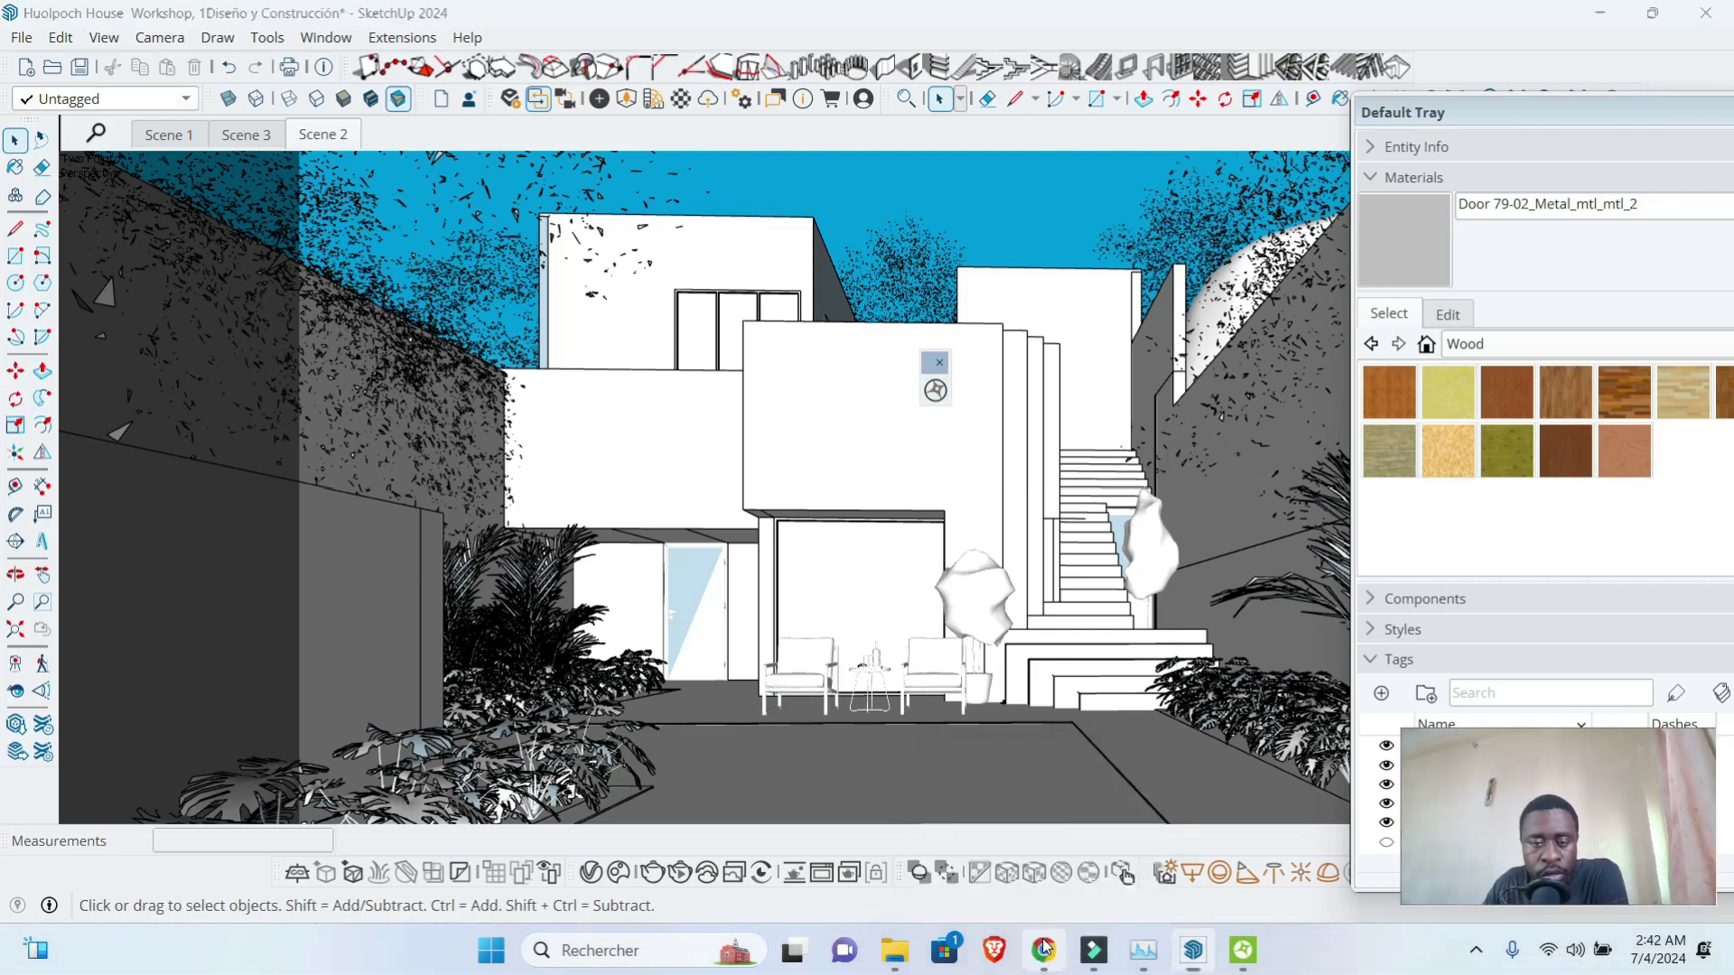
pyautogui.click(445, 36)
pyautogui.scroll(2, 468, 332)
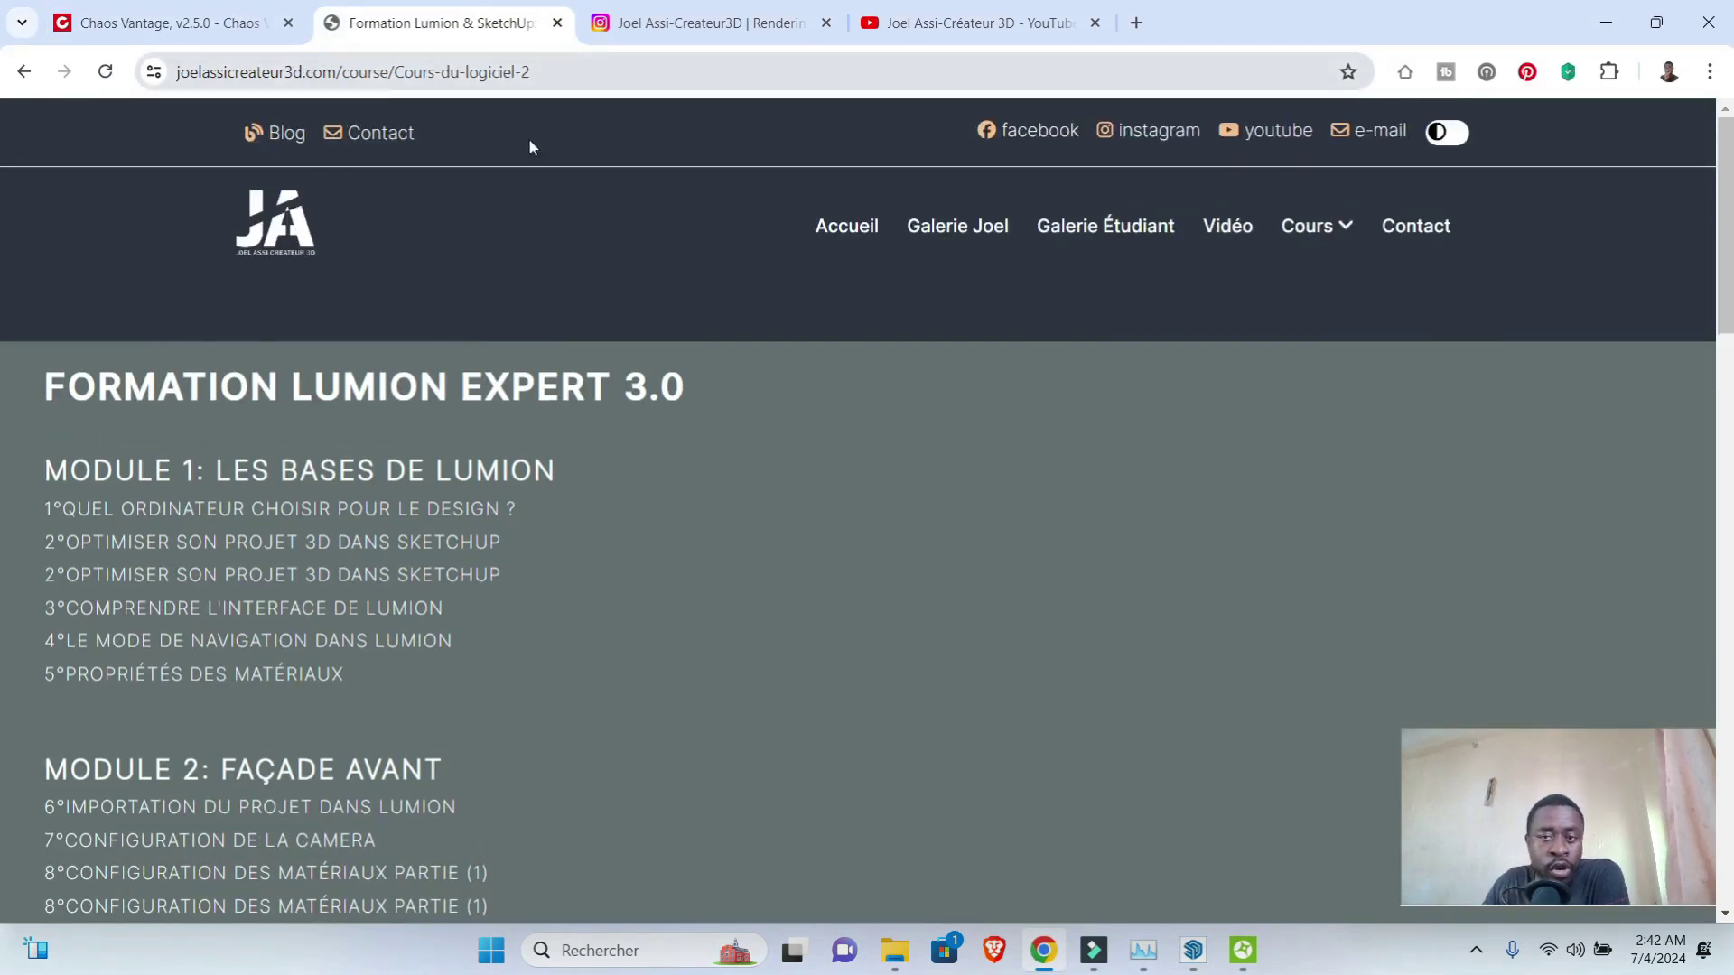
pyautogui.moveTo(1328, 237)
pyautogui.click(1297, 270)
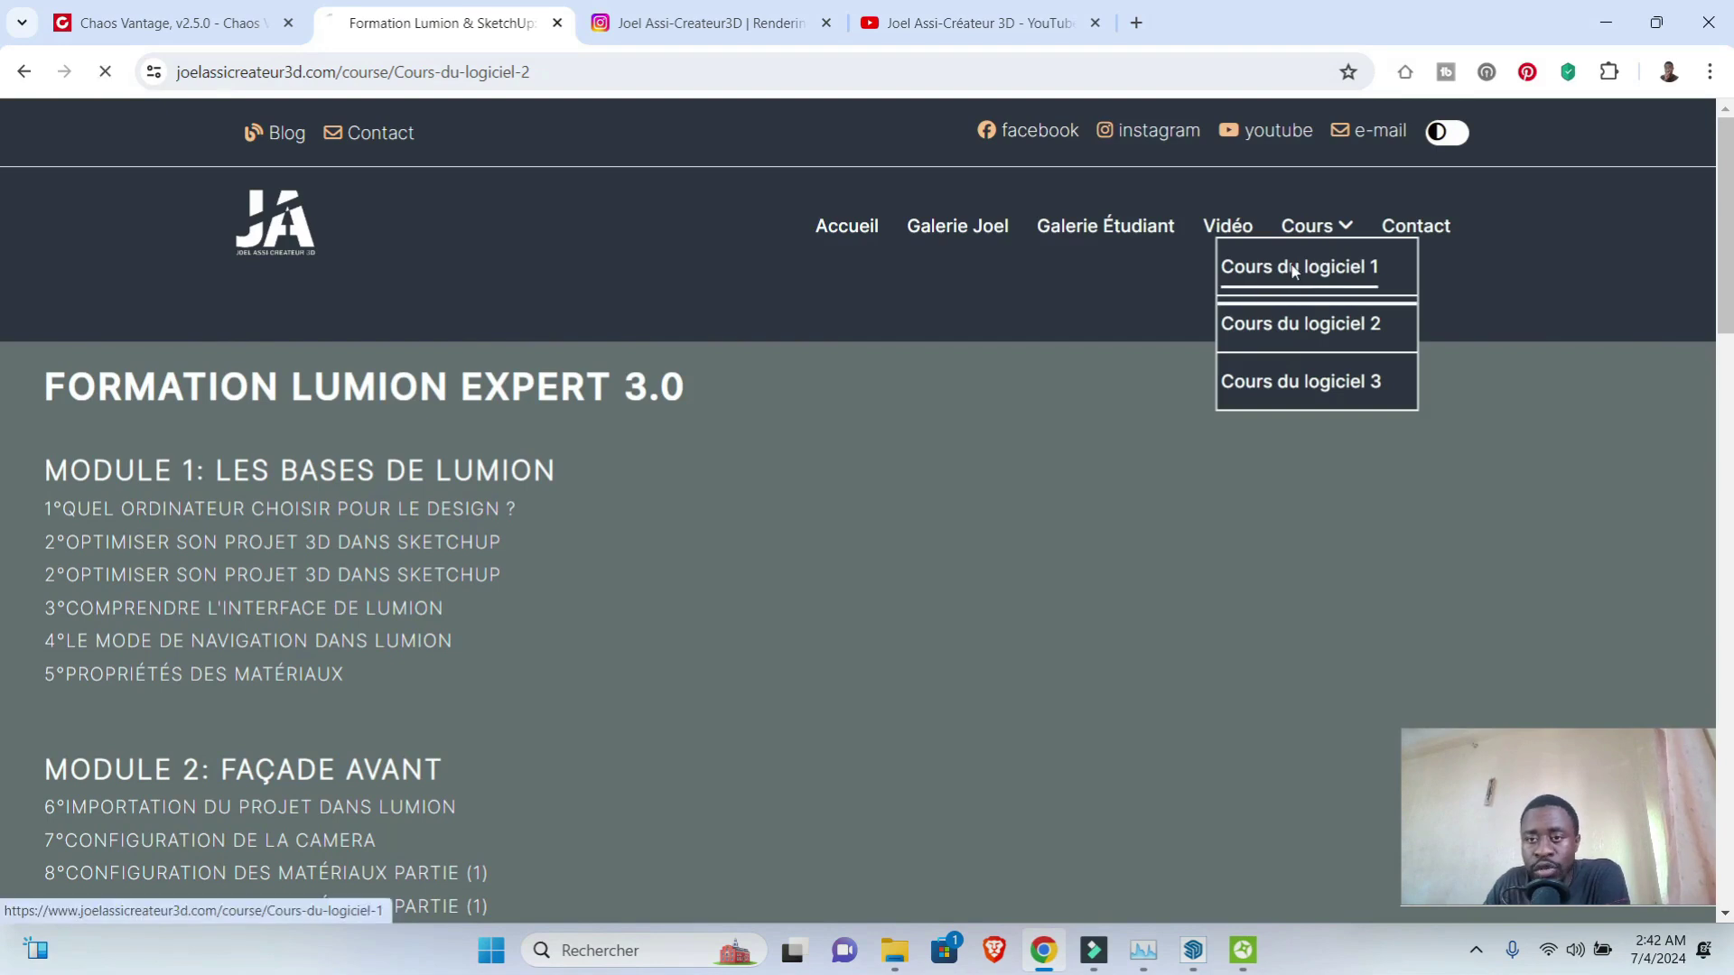
pyautogui.scroll(-20, 560, 412)
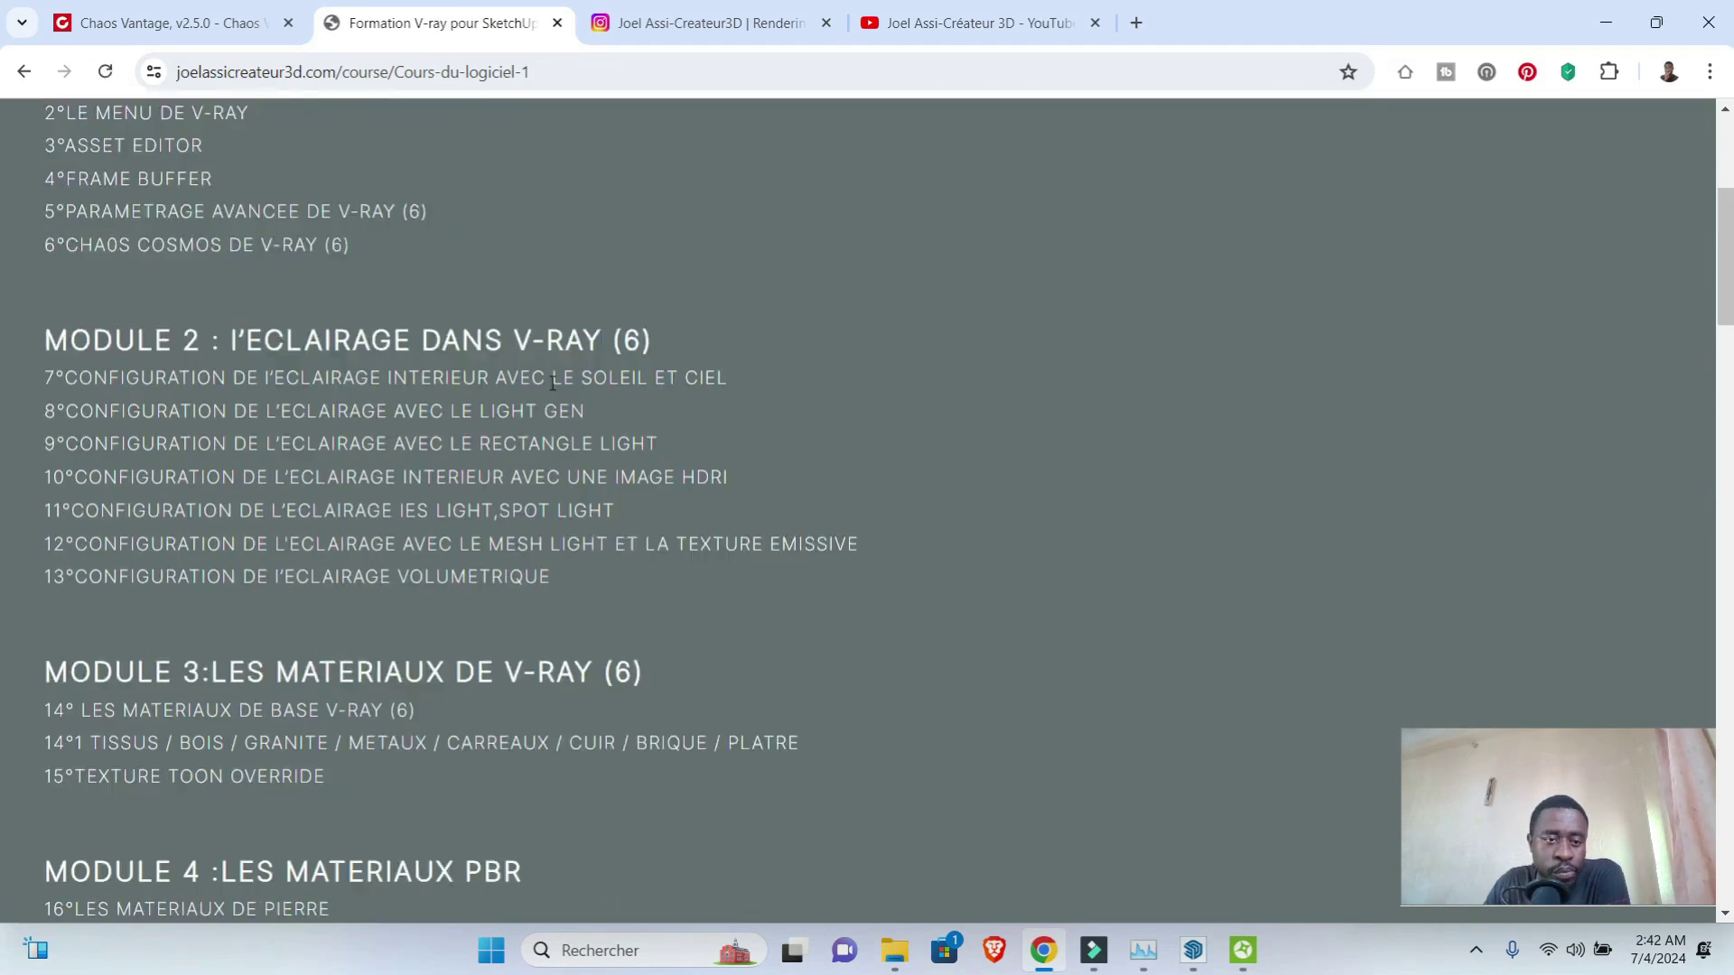
pyautogui.scroll(-13, 544, 401)
pyautogui.scroll(20, 1059, 323)
pyautogui.scroll(6, 1112, 373)
# - Return to the Cours du logiciel 2 page and look through the Lumion Expert 3.0 course modules
pyautogui.moveTo(1314, 226)
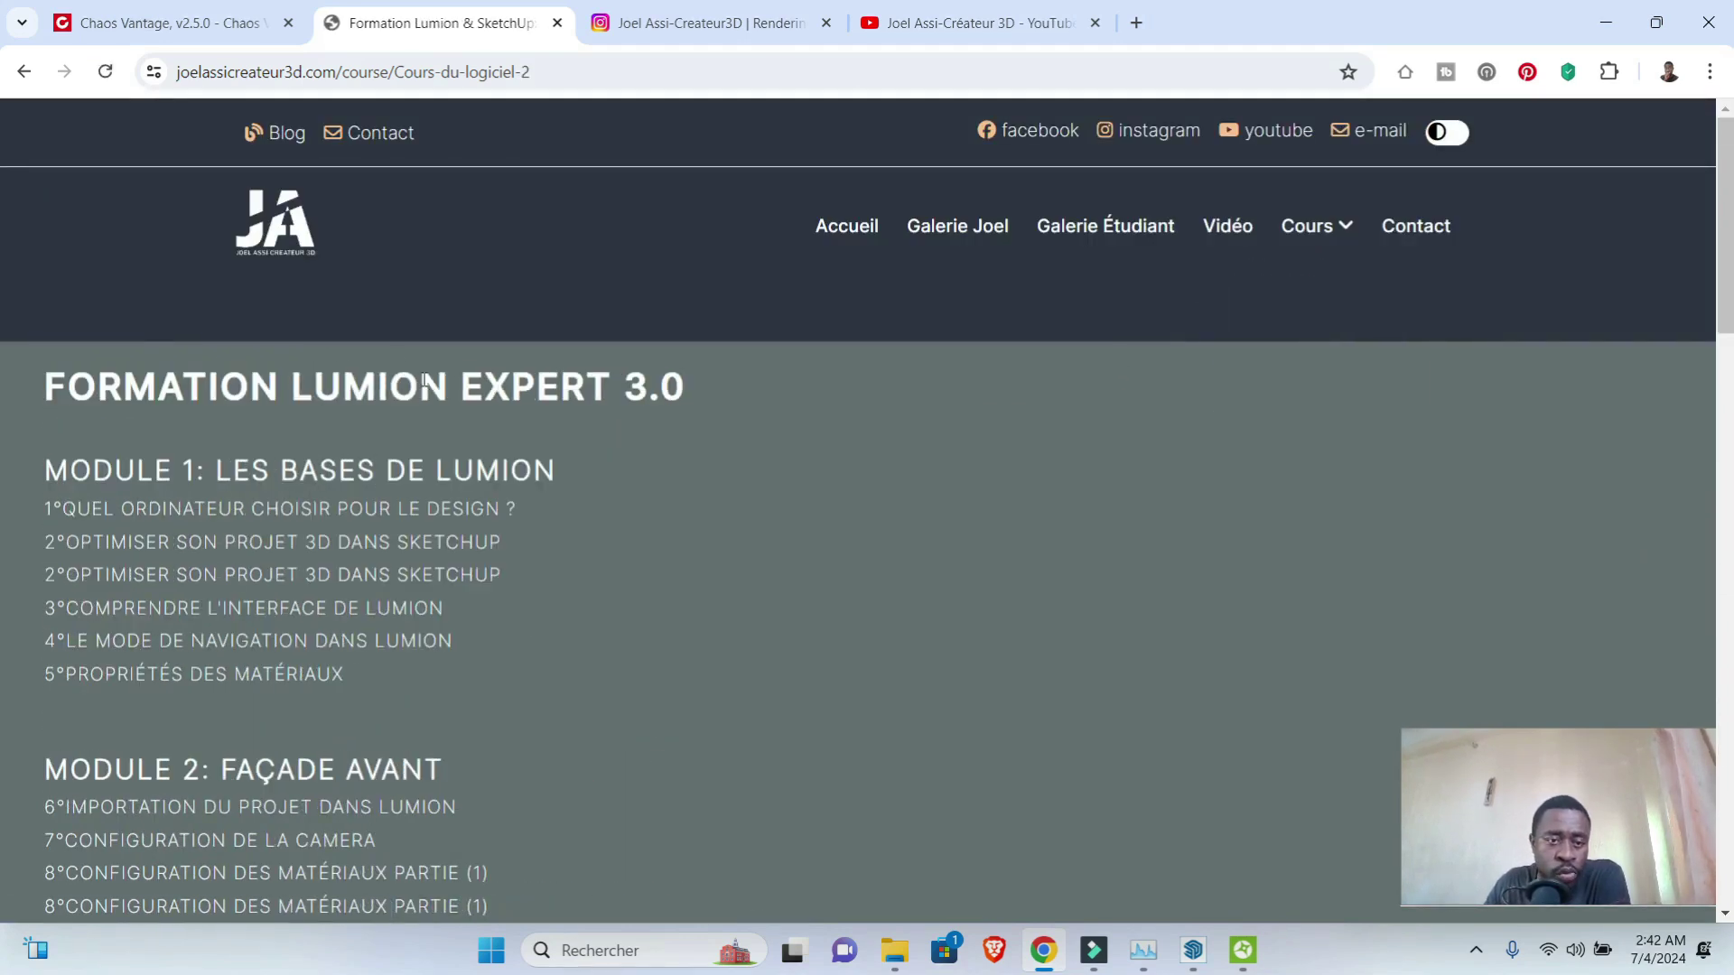
pyautogui.scroll(-20, 392, 378)
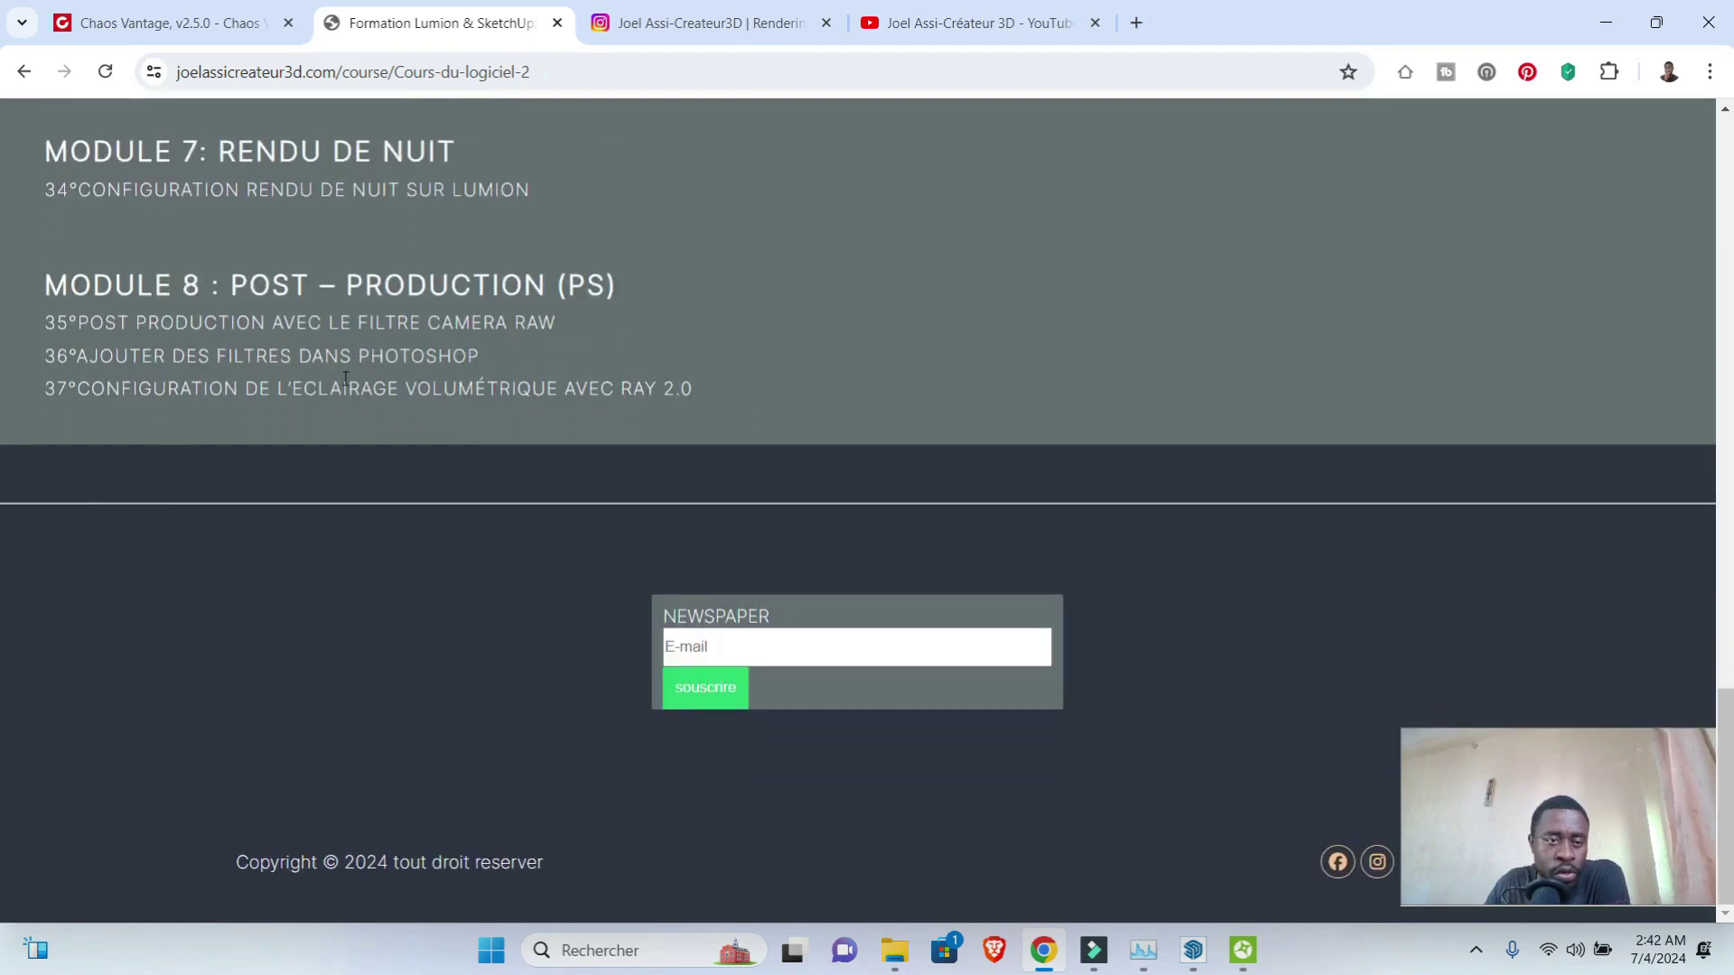
pyautogui.scroll(1, 346, 378)
pyautogui.scroll(18, 467, 441)
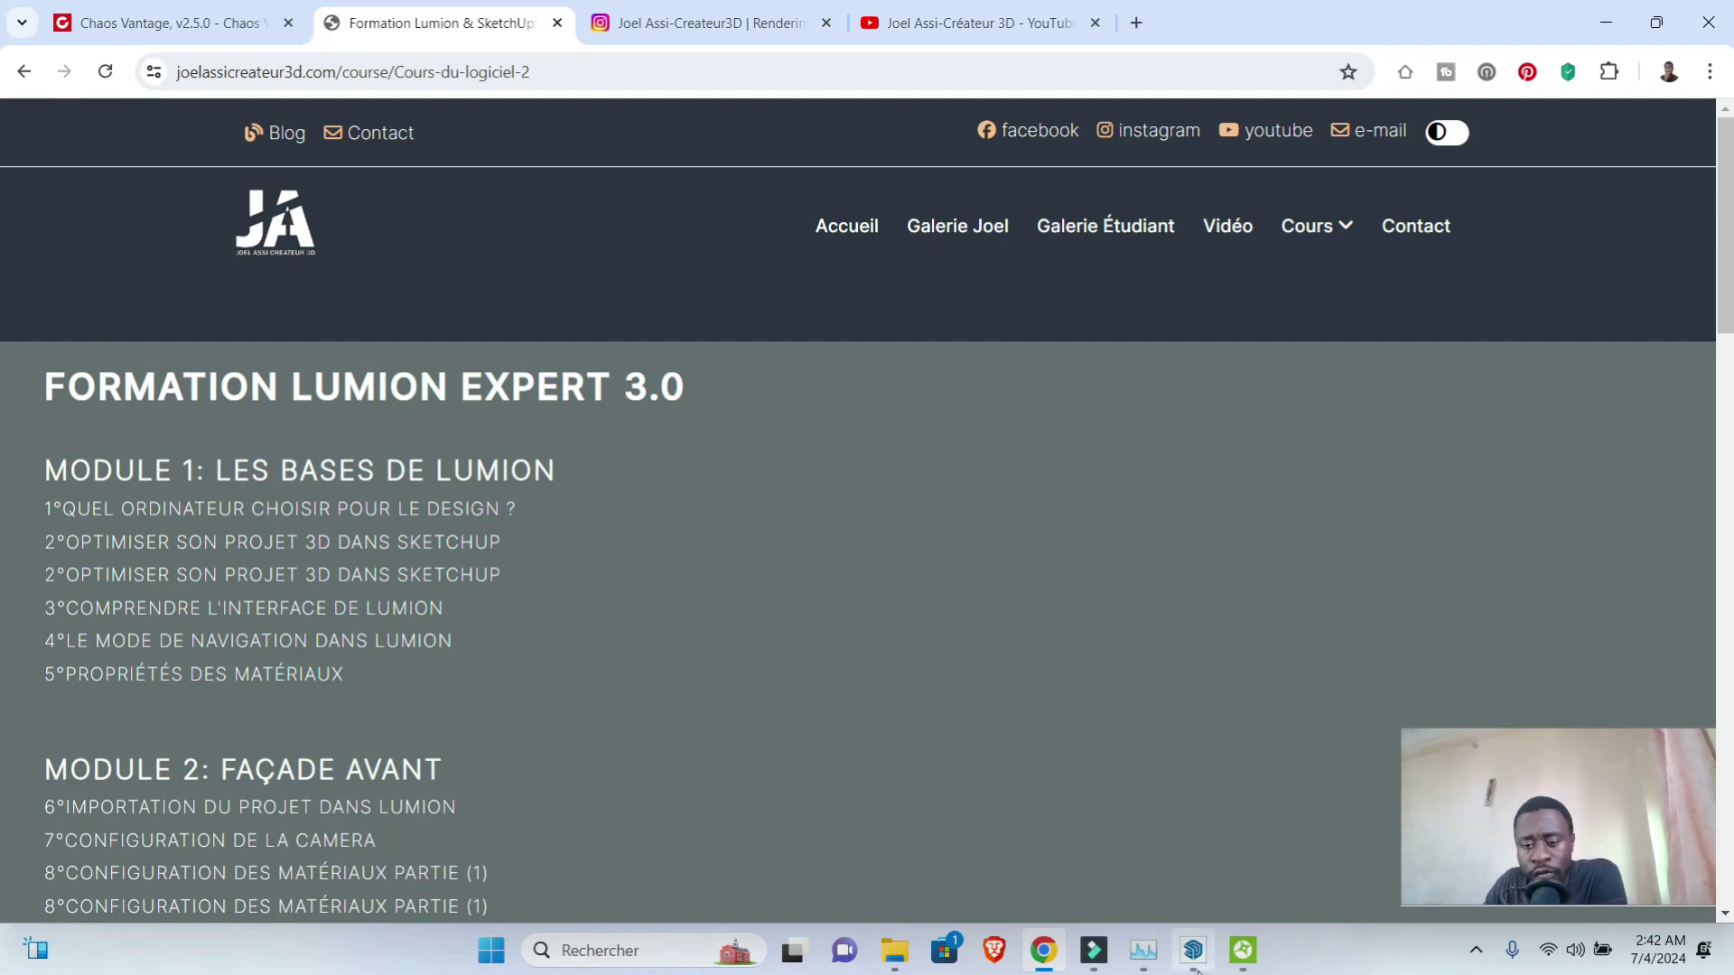
pyautogui.moveTo(1193, 950)
pyautogui.click(1207, 849)
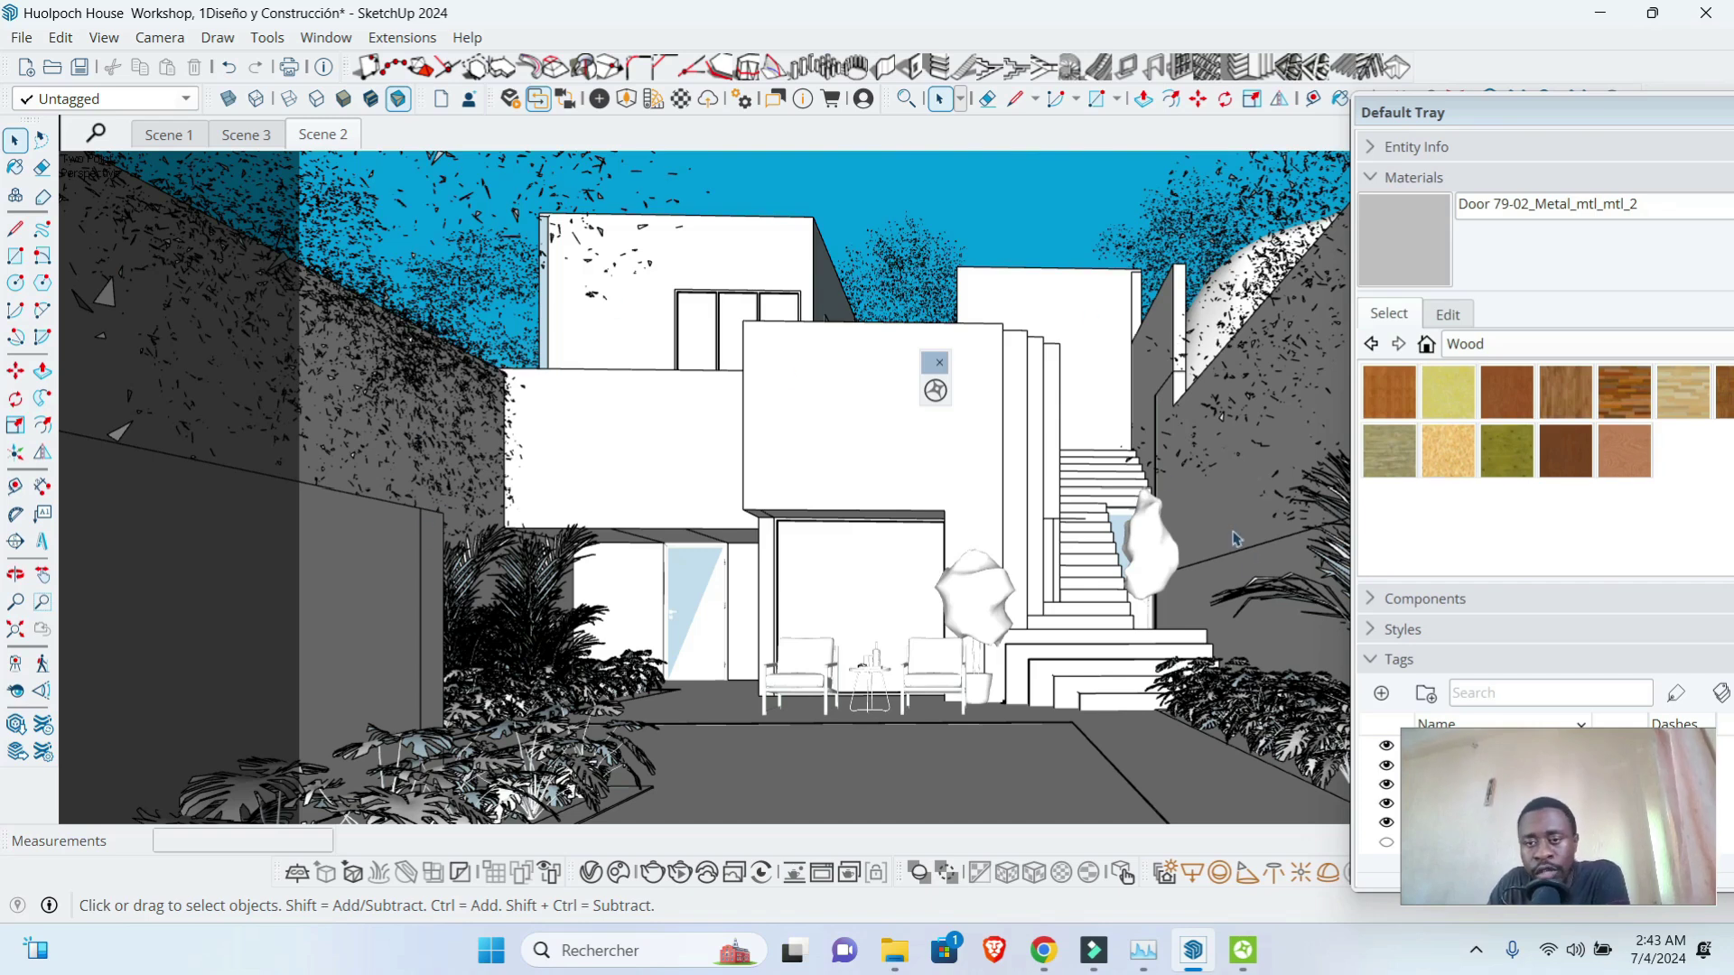
pyautogui.click(620, 878)
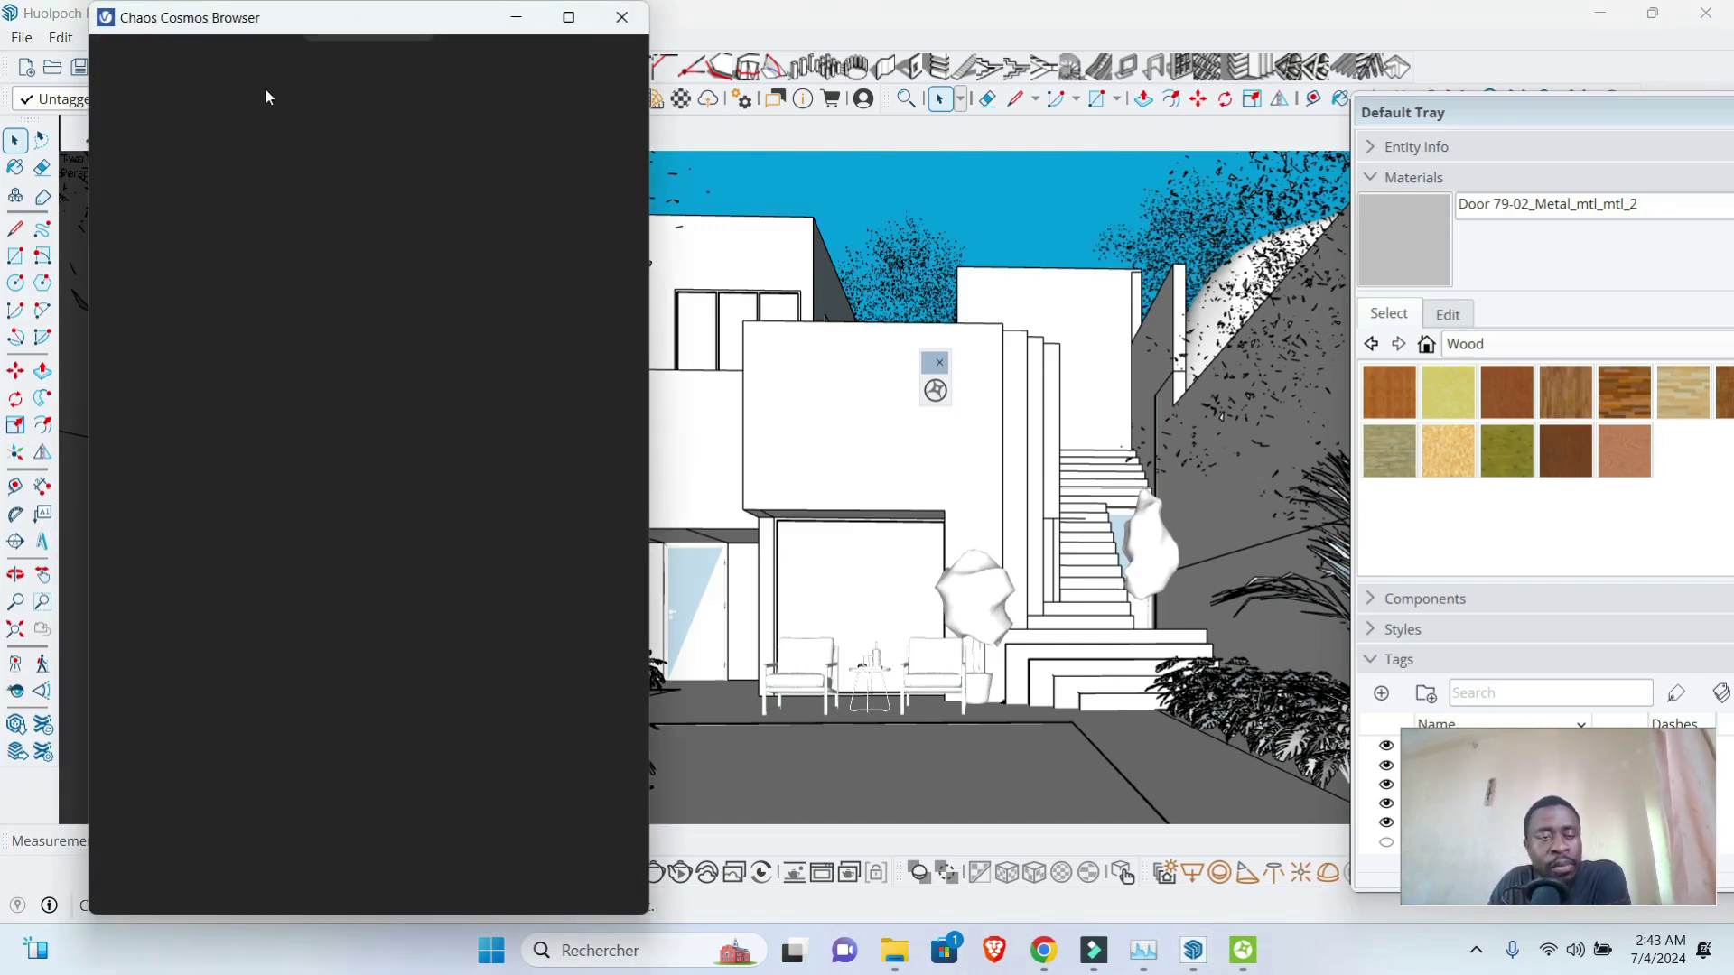
pyautogui.click(621, 20)
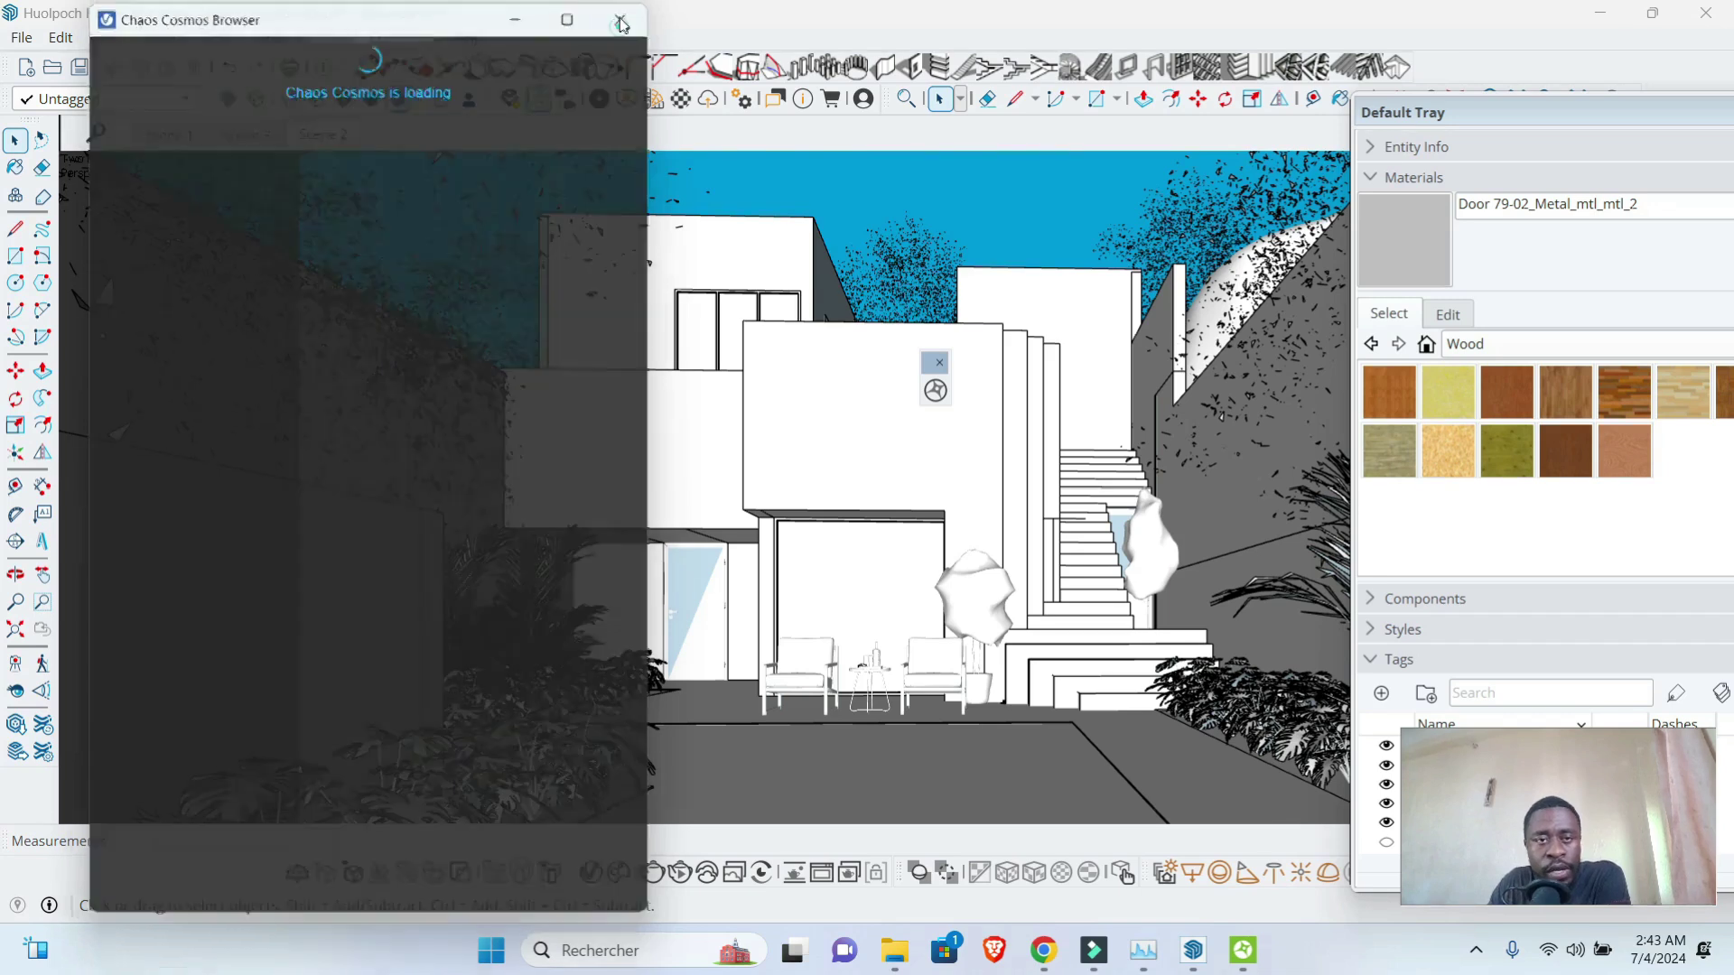
# - Switch to Chrome and examine the Chaos Vantage v2.5.0 release notes page and its build download link
pyautogui.moveTo(1248, 956)
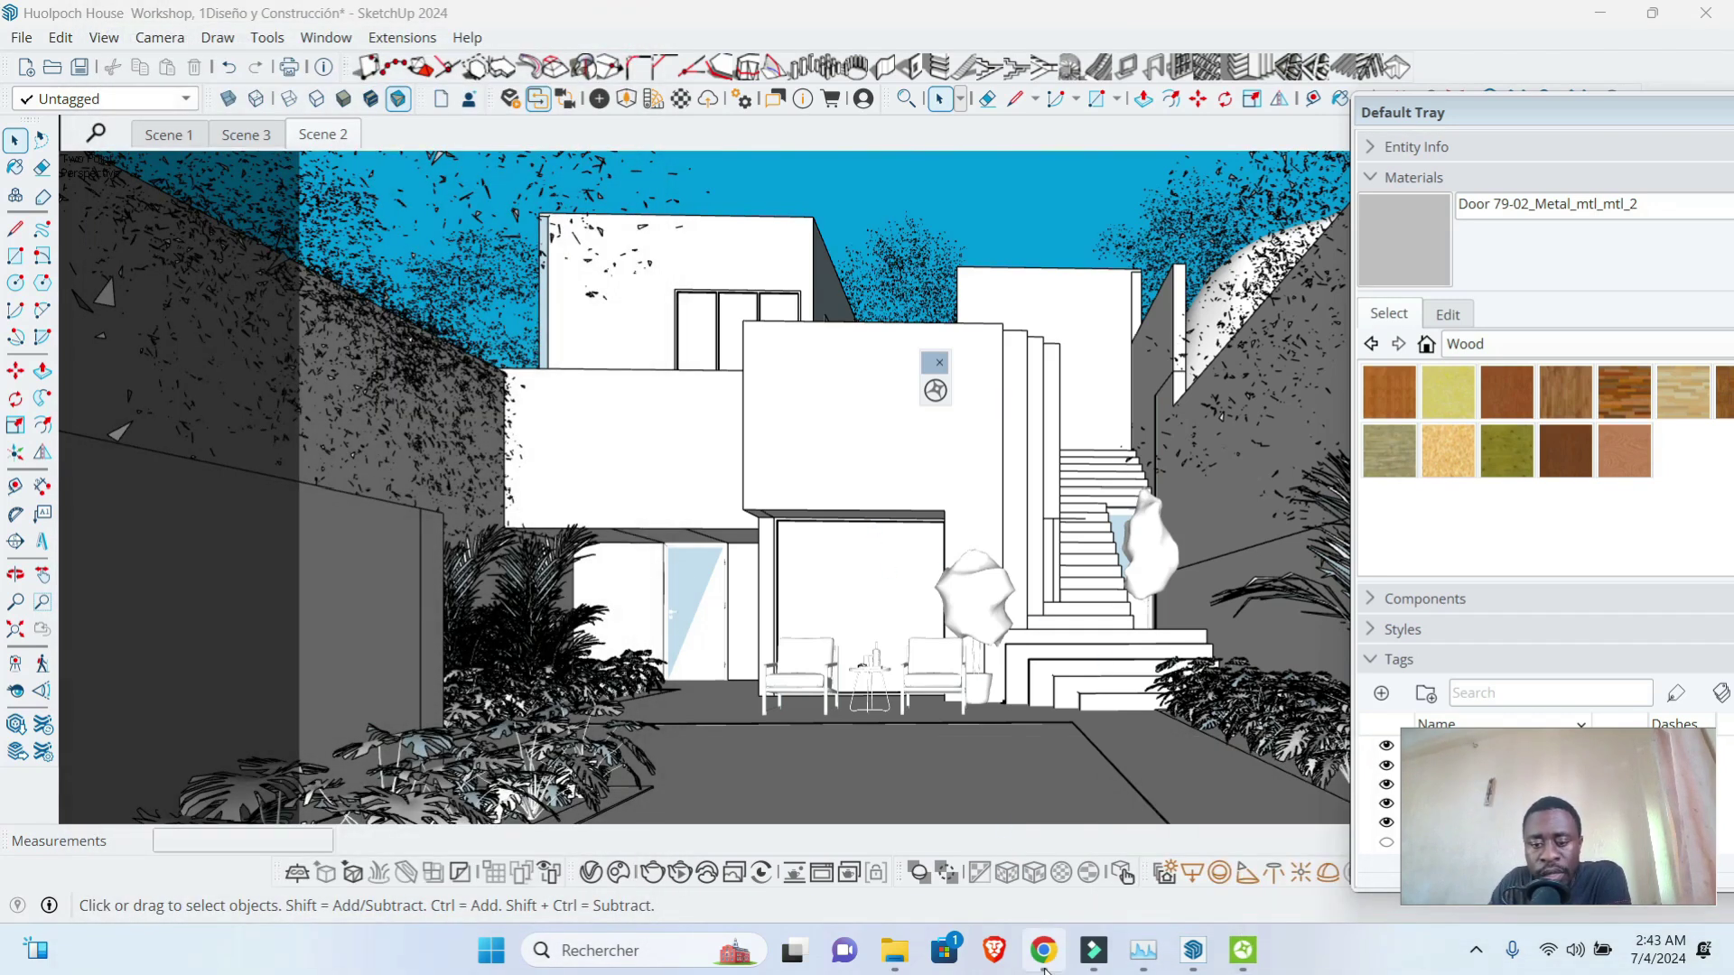
pyautogui.click(1043, 875)
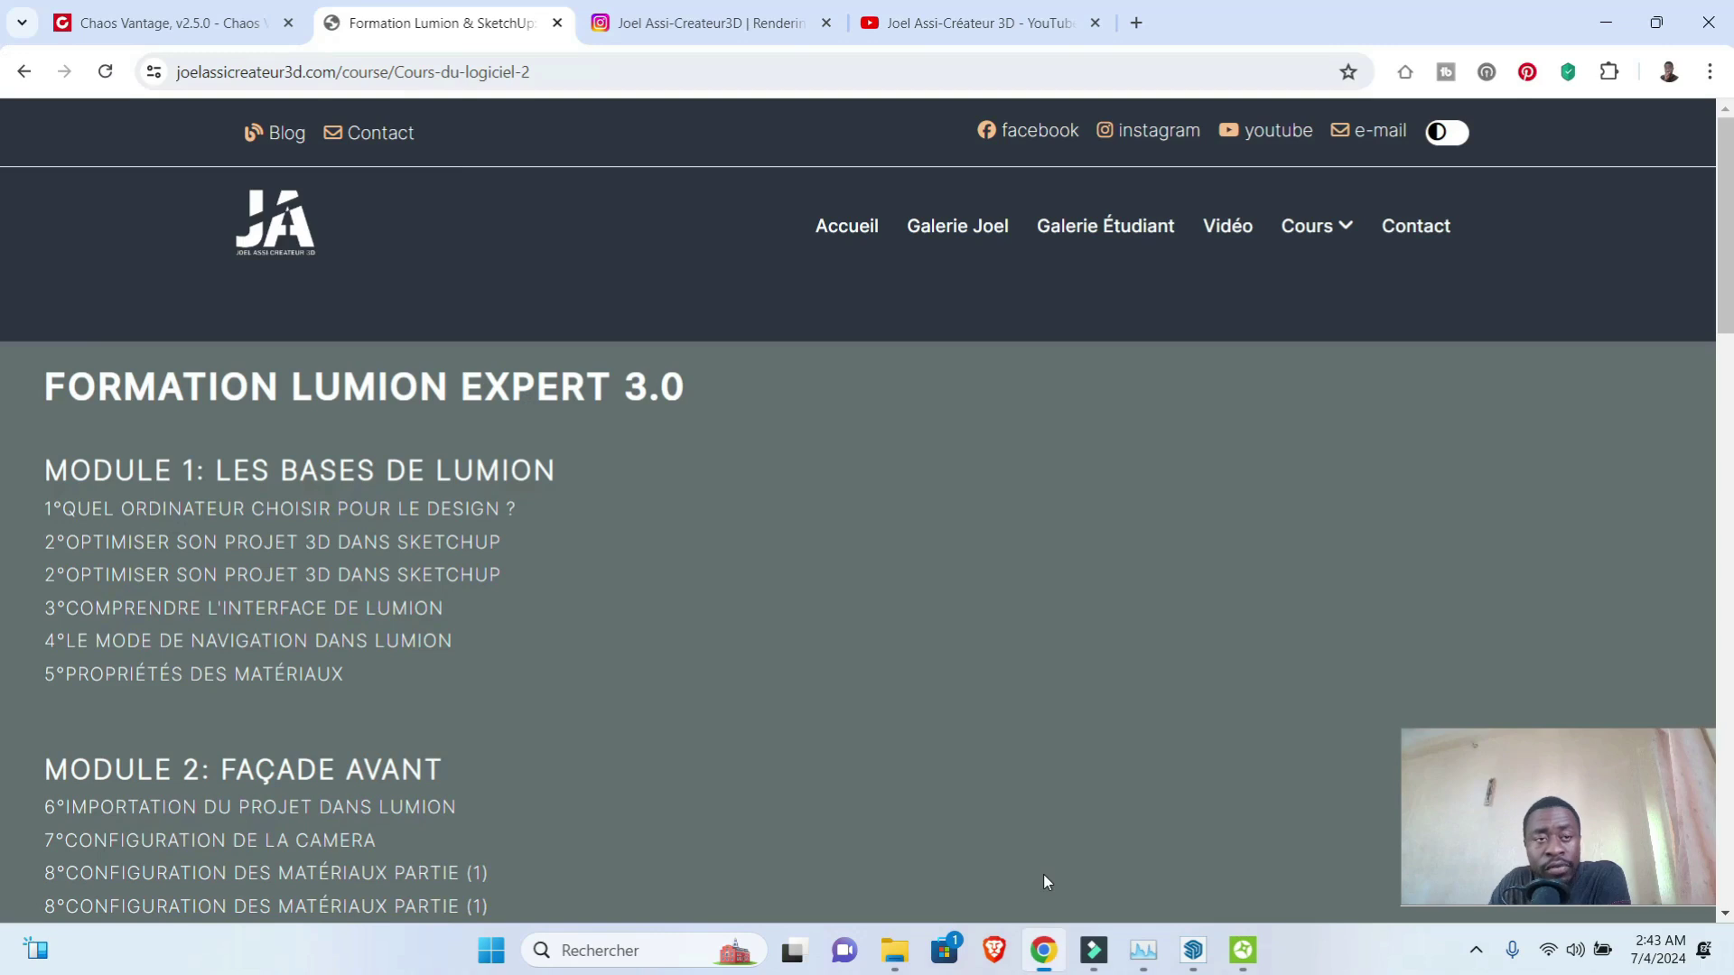
pyautogui.click(194, 28)
pyautogui.scroll(15, 553, 376)
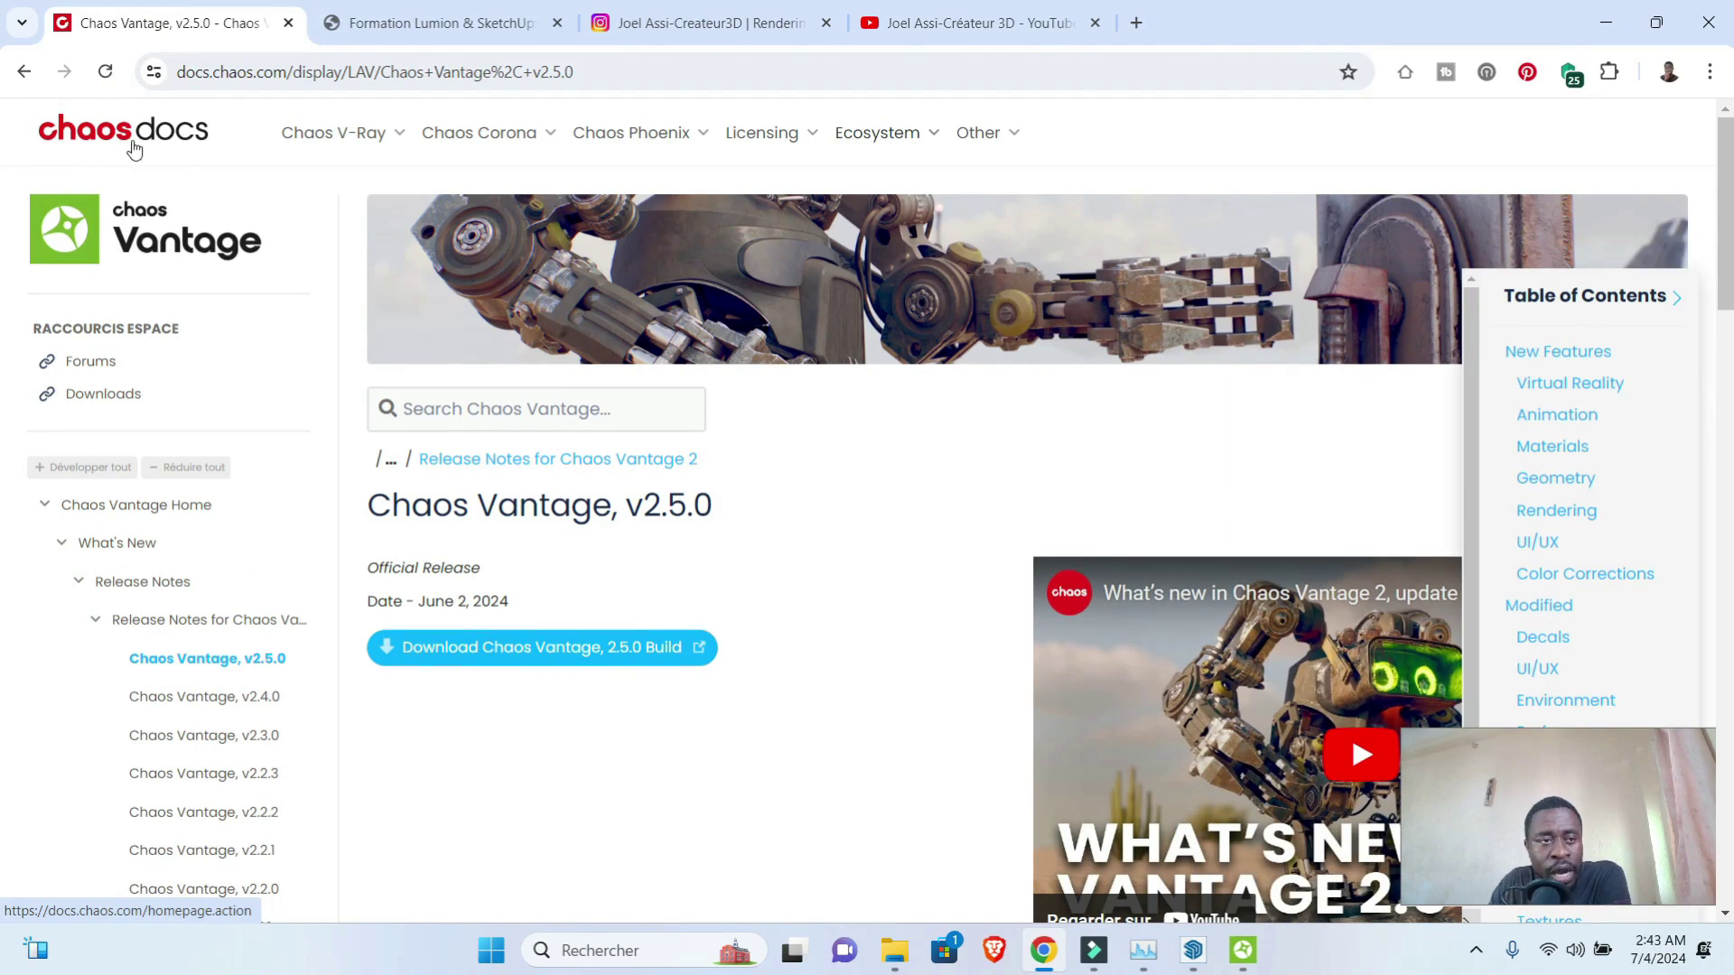
pyautogui.scroll(-4, 455, 345)
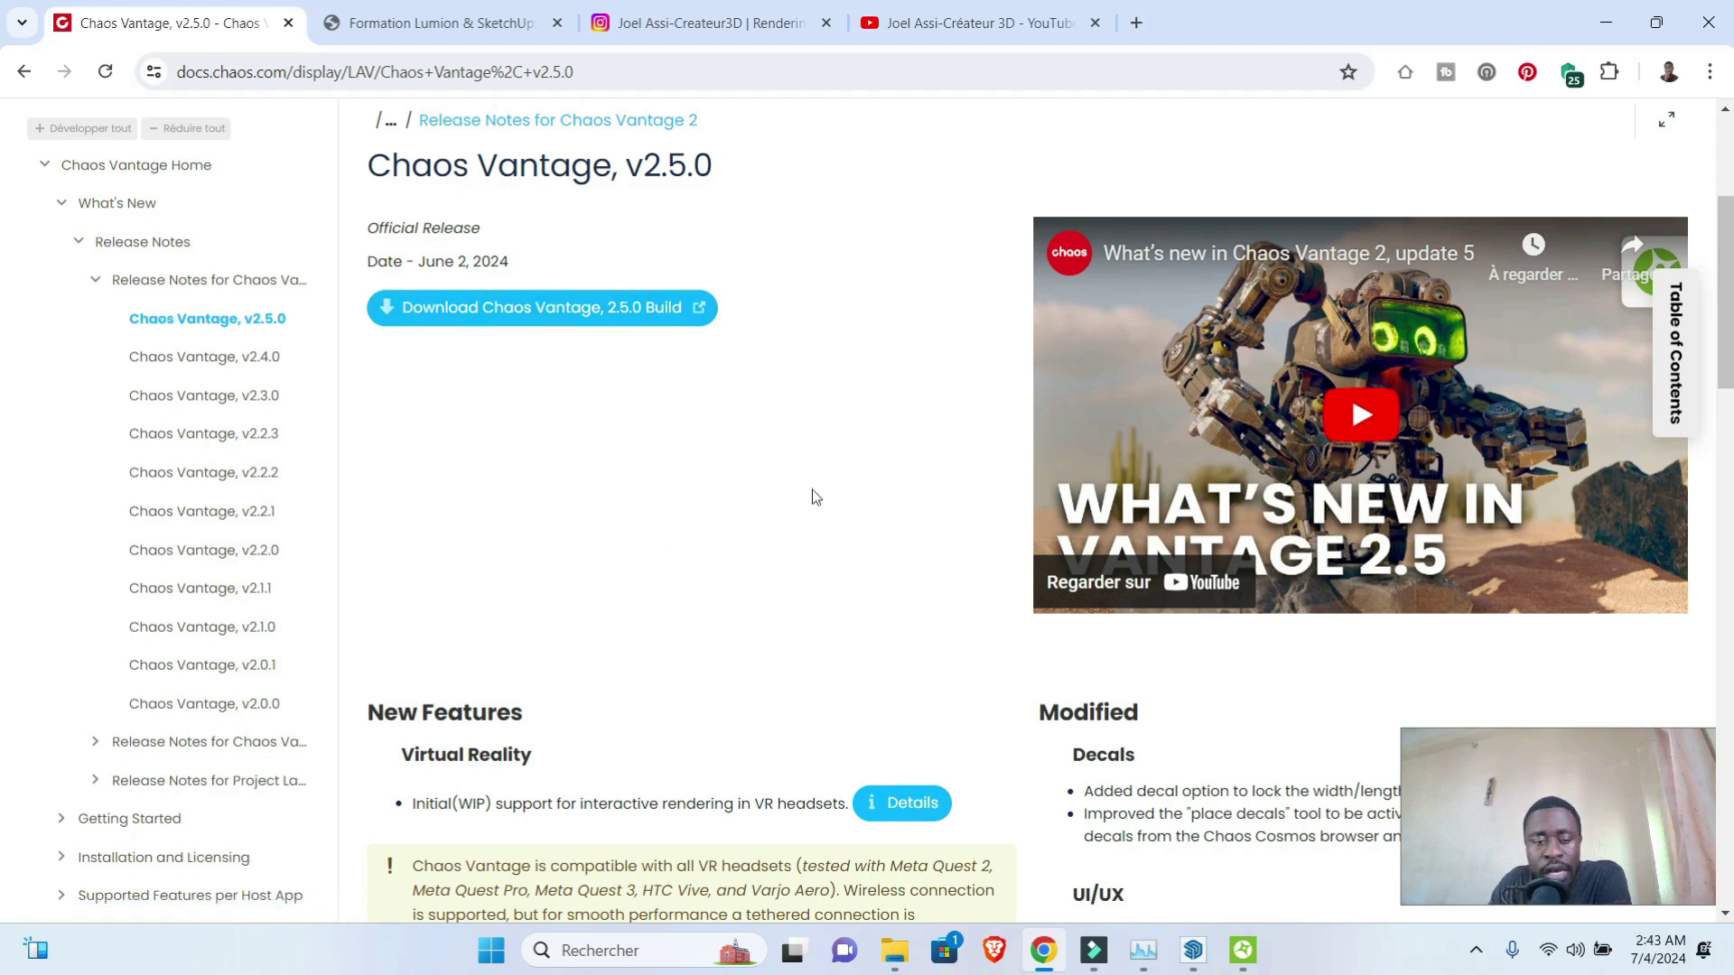
pyautogui.scroll(1, 767, 496)
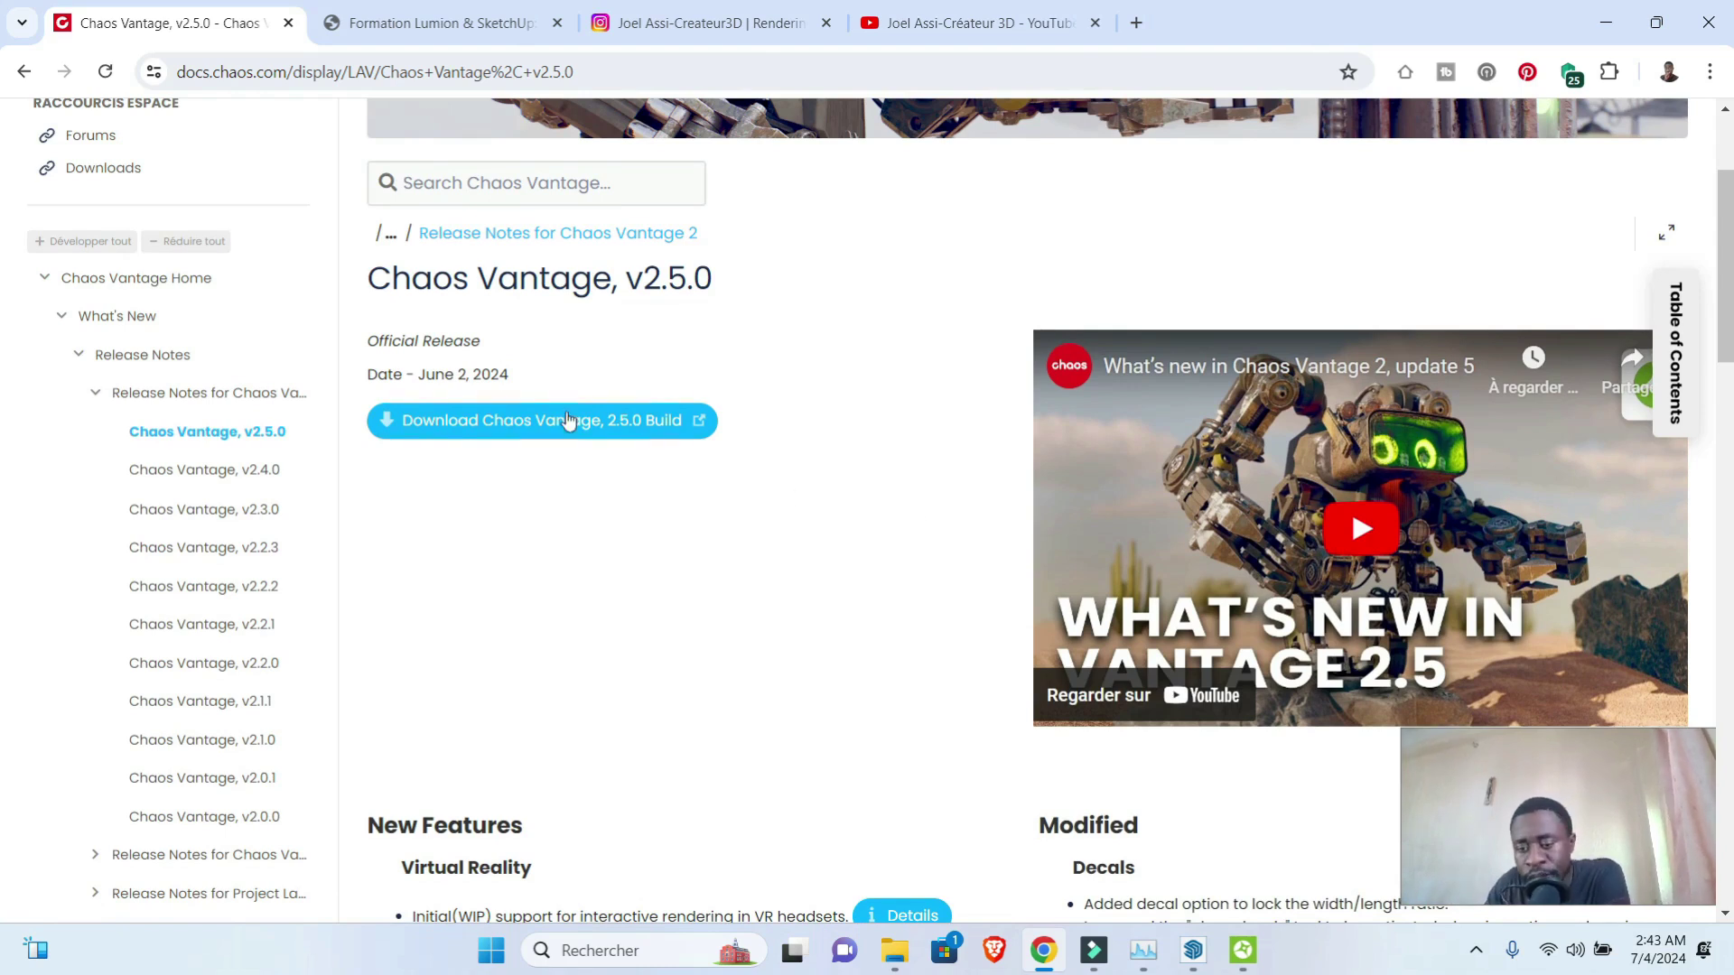
# - Switch to Chaos Vantage and open the scene Huolpoch House Workshop, Diseño y Construcción.vrscene, discarding the unsaved changes
pyautogui.click(1250, 966)
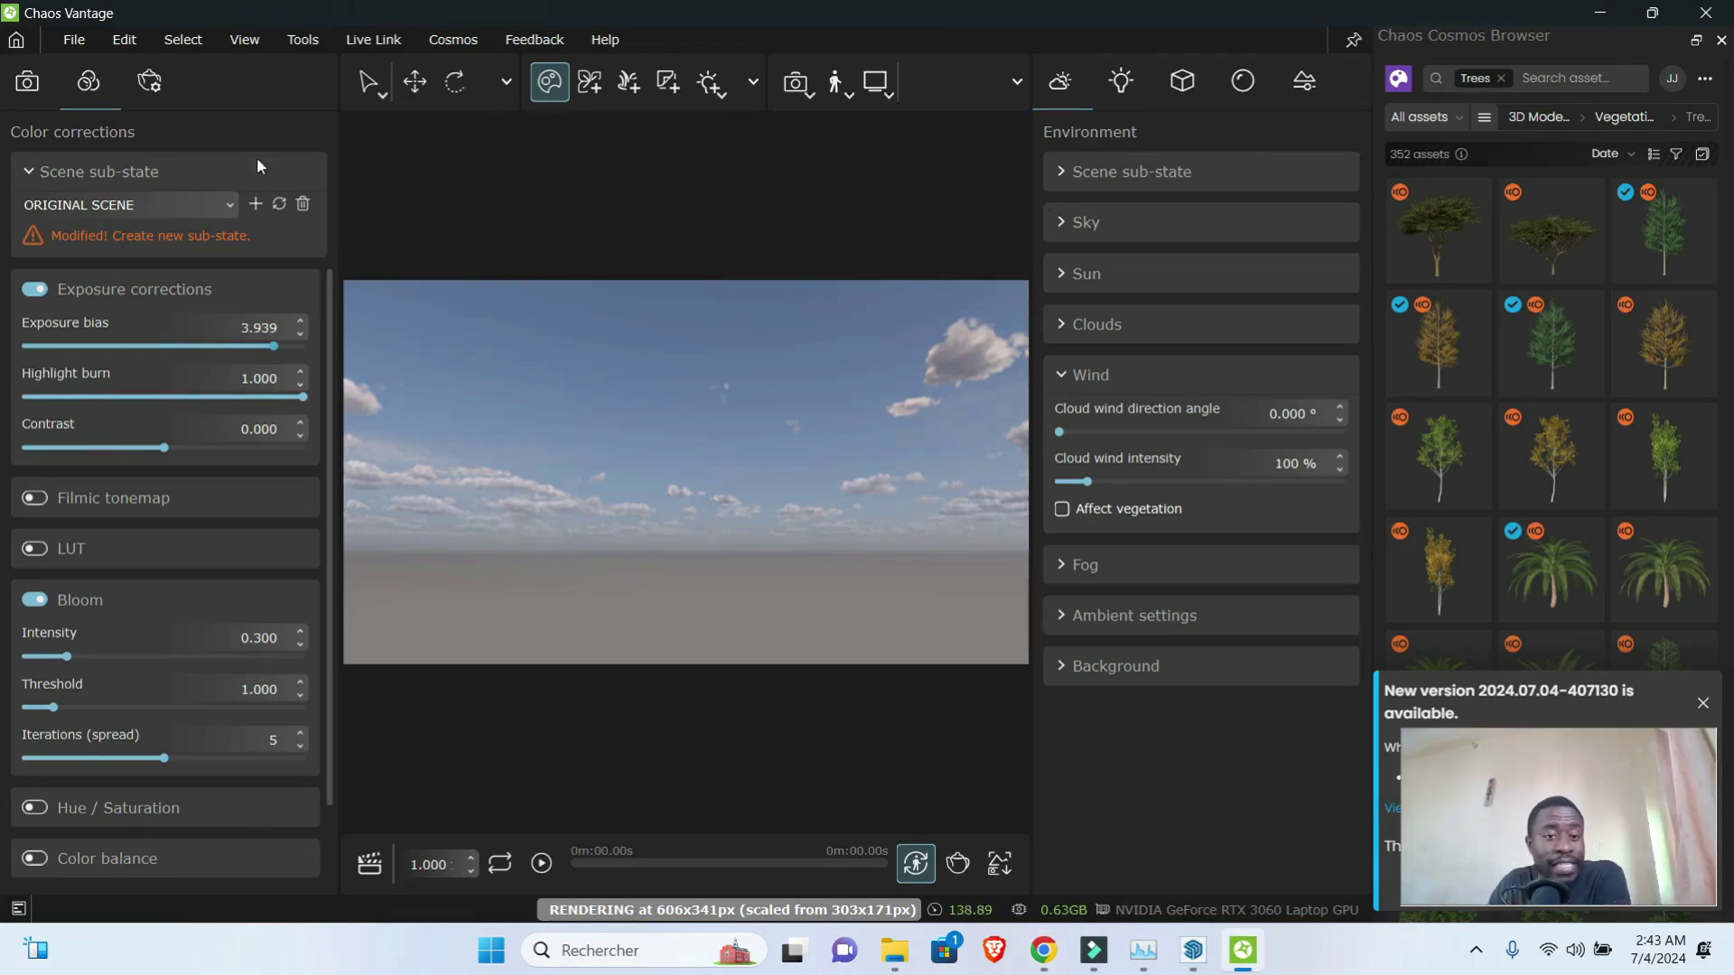
pyautogui.click(1194, 951)
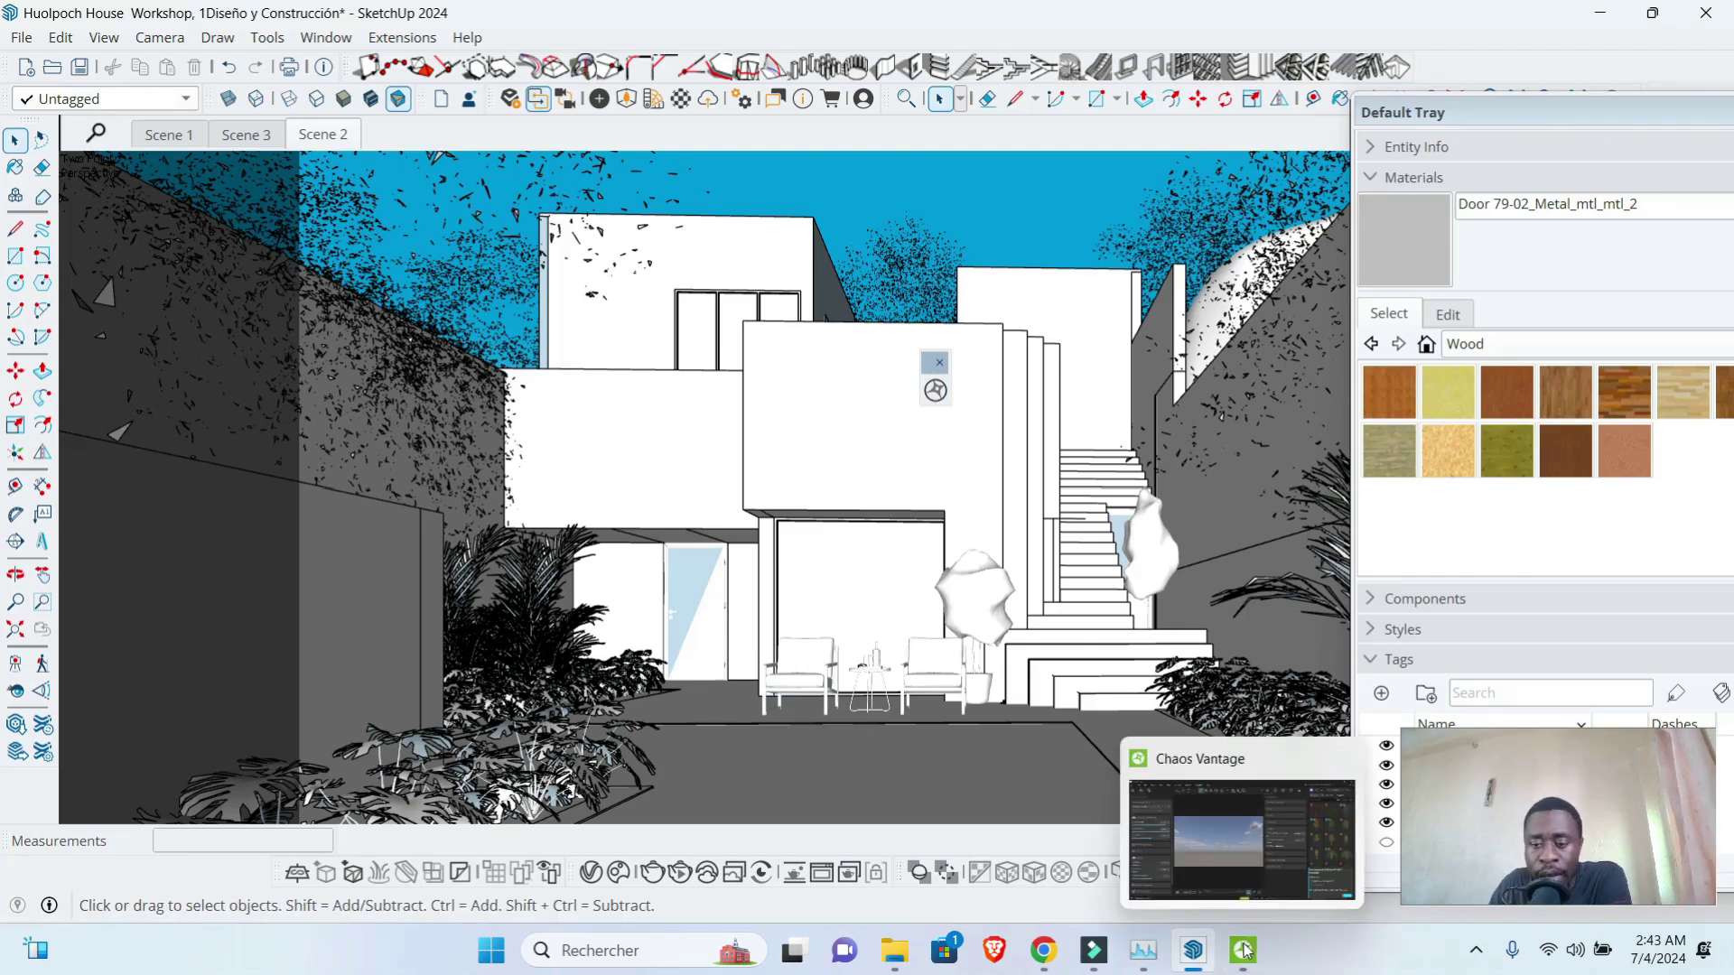
pyautogui.click(1255, 849)
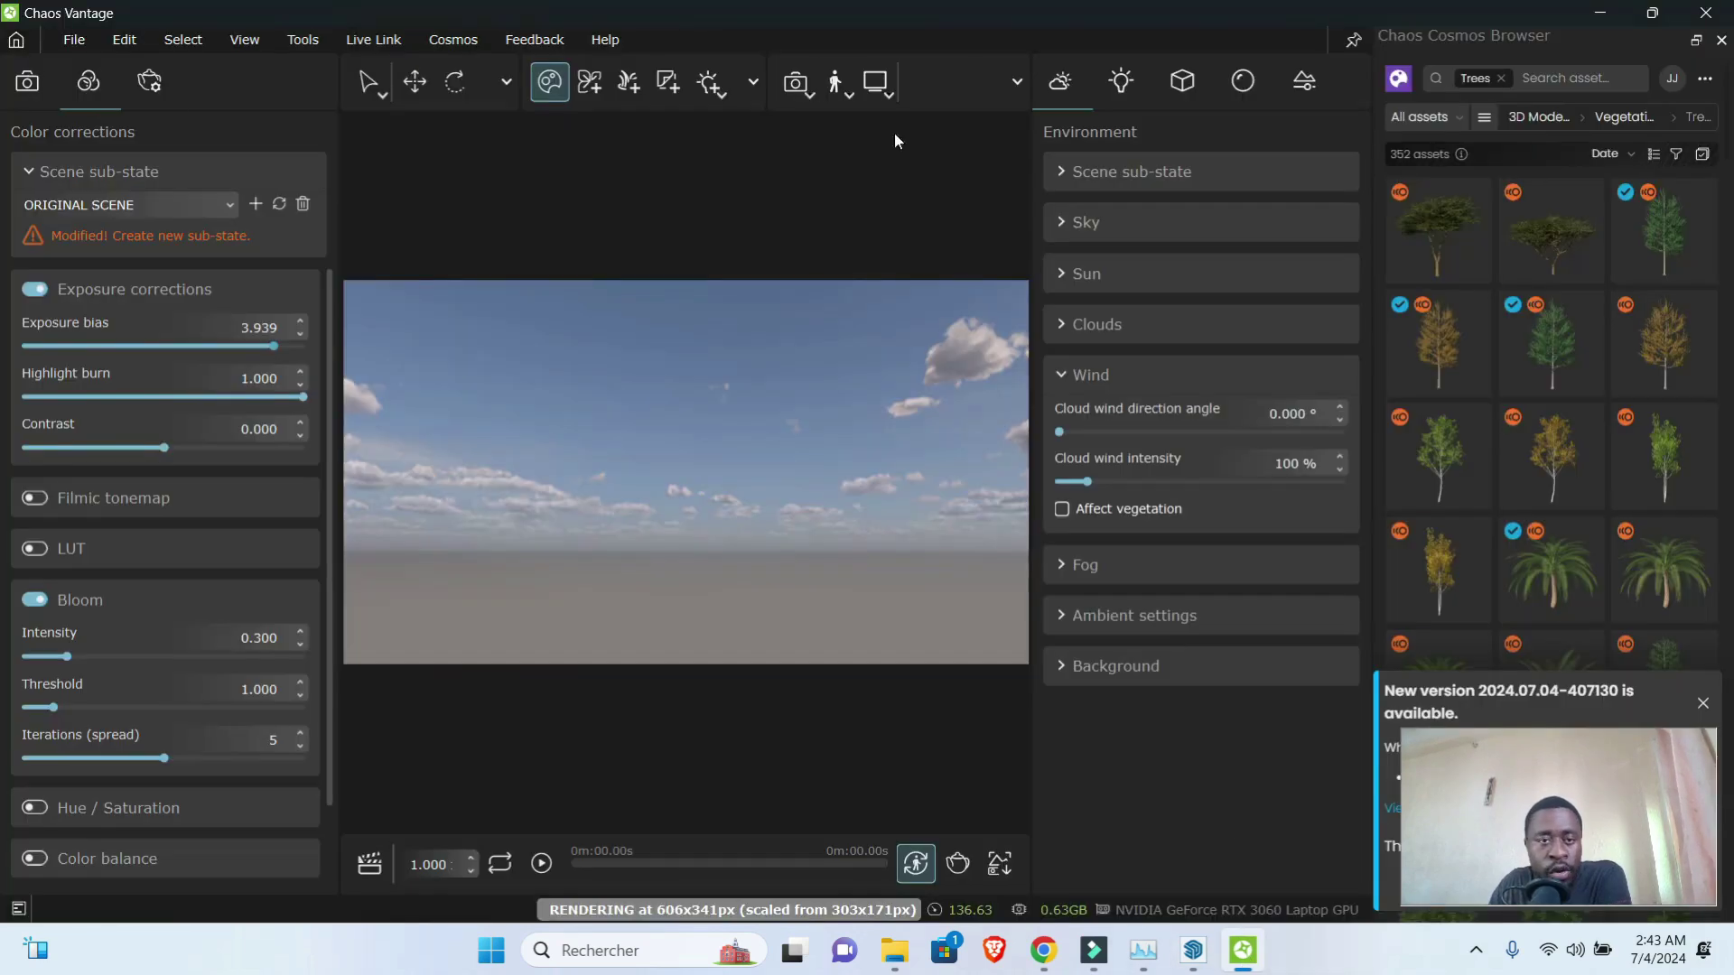
pyautogui.click(54, 40)
pyautogui.click(121, 89)
pyautogui.click(346, 240)
pyautogui.click(673, 532)
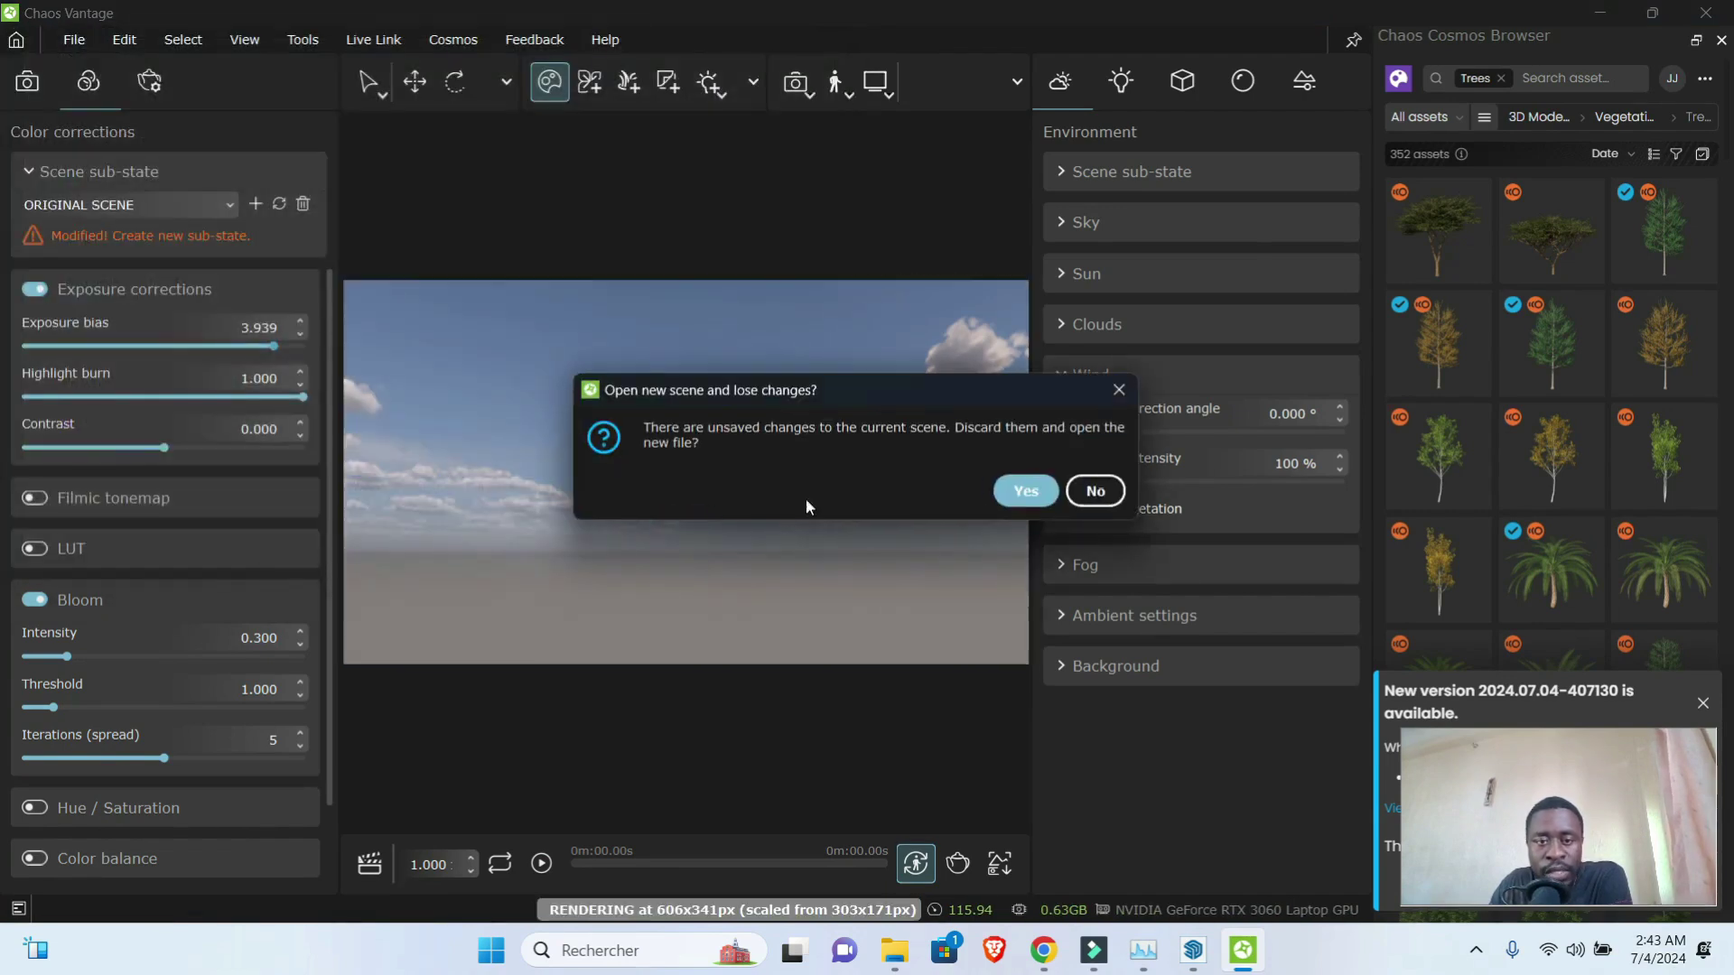
pyautogui.click(1024, 492)
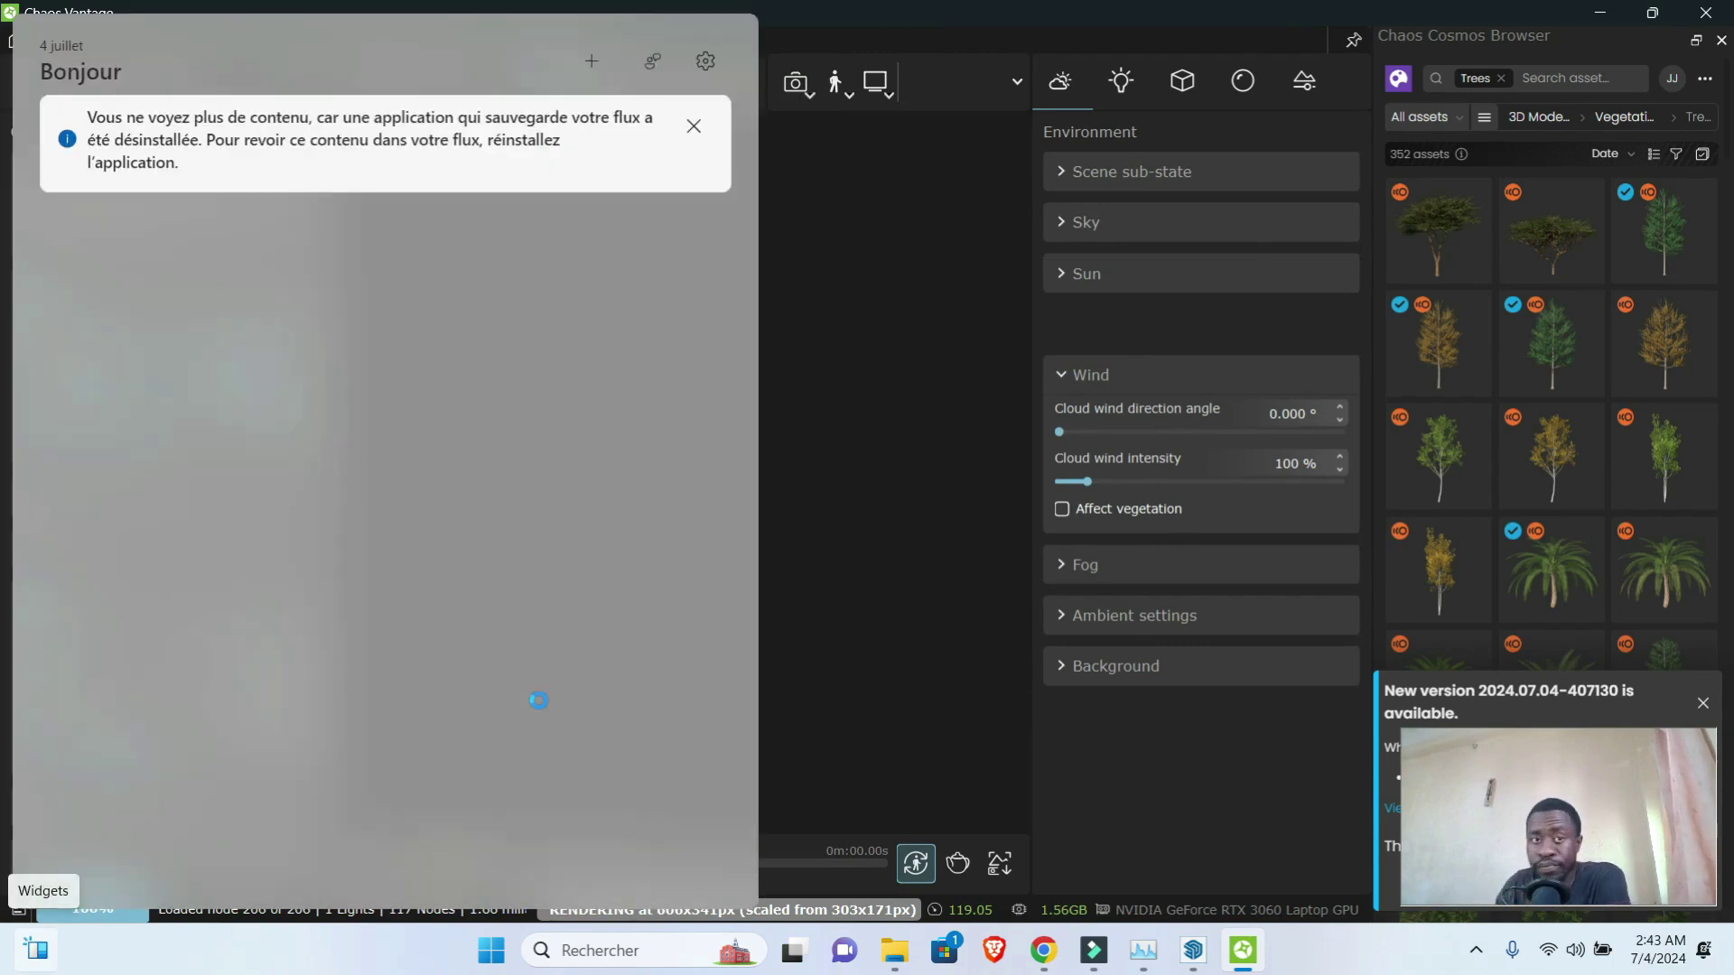
pyautogui.click(1017, 464)
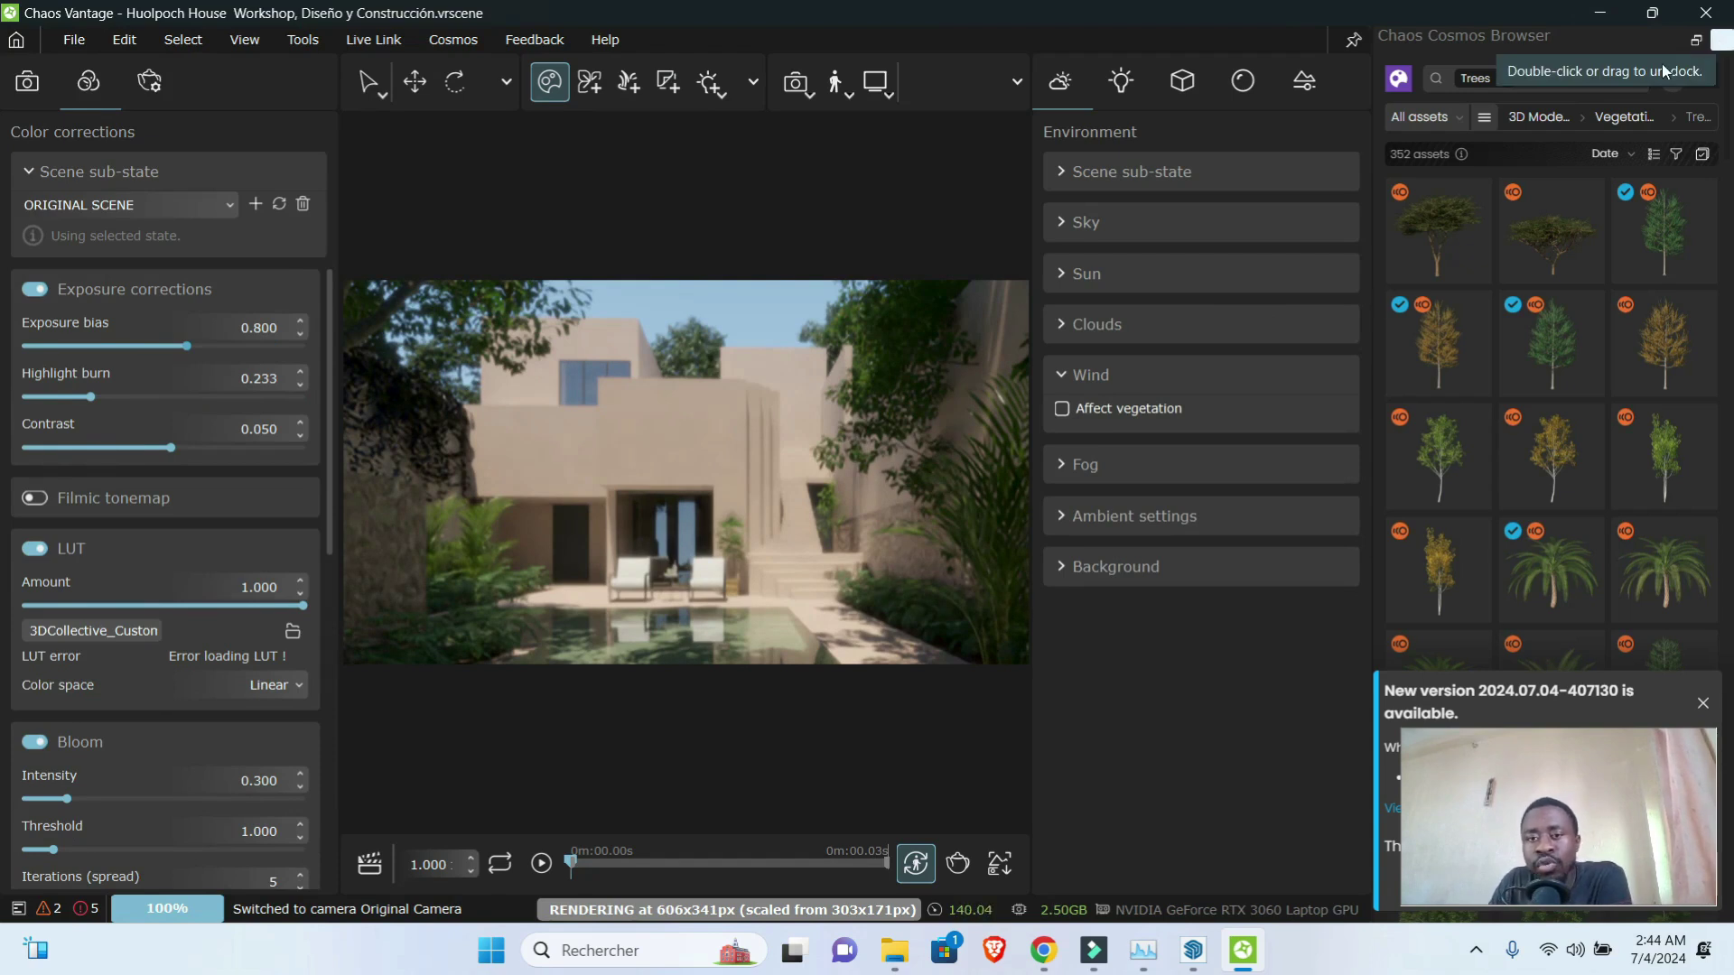
pyautogui.click(1093, 376)
pyautogui.click(1096, 379)
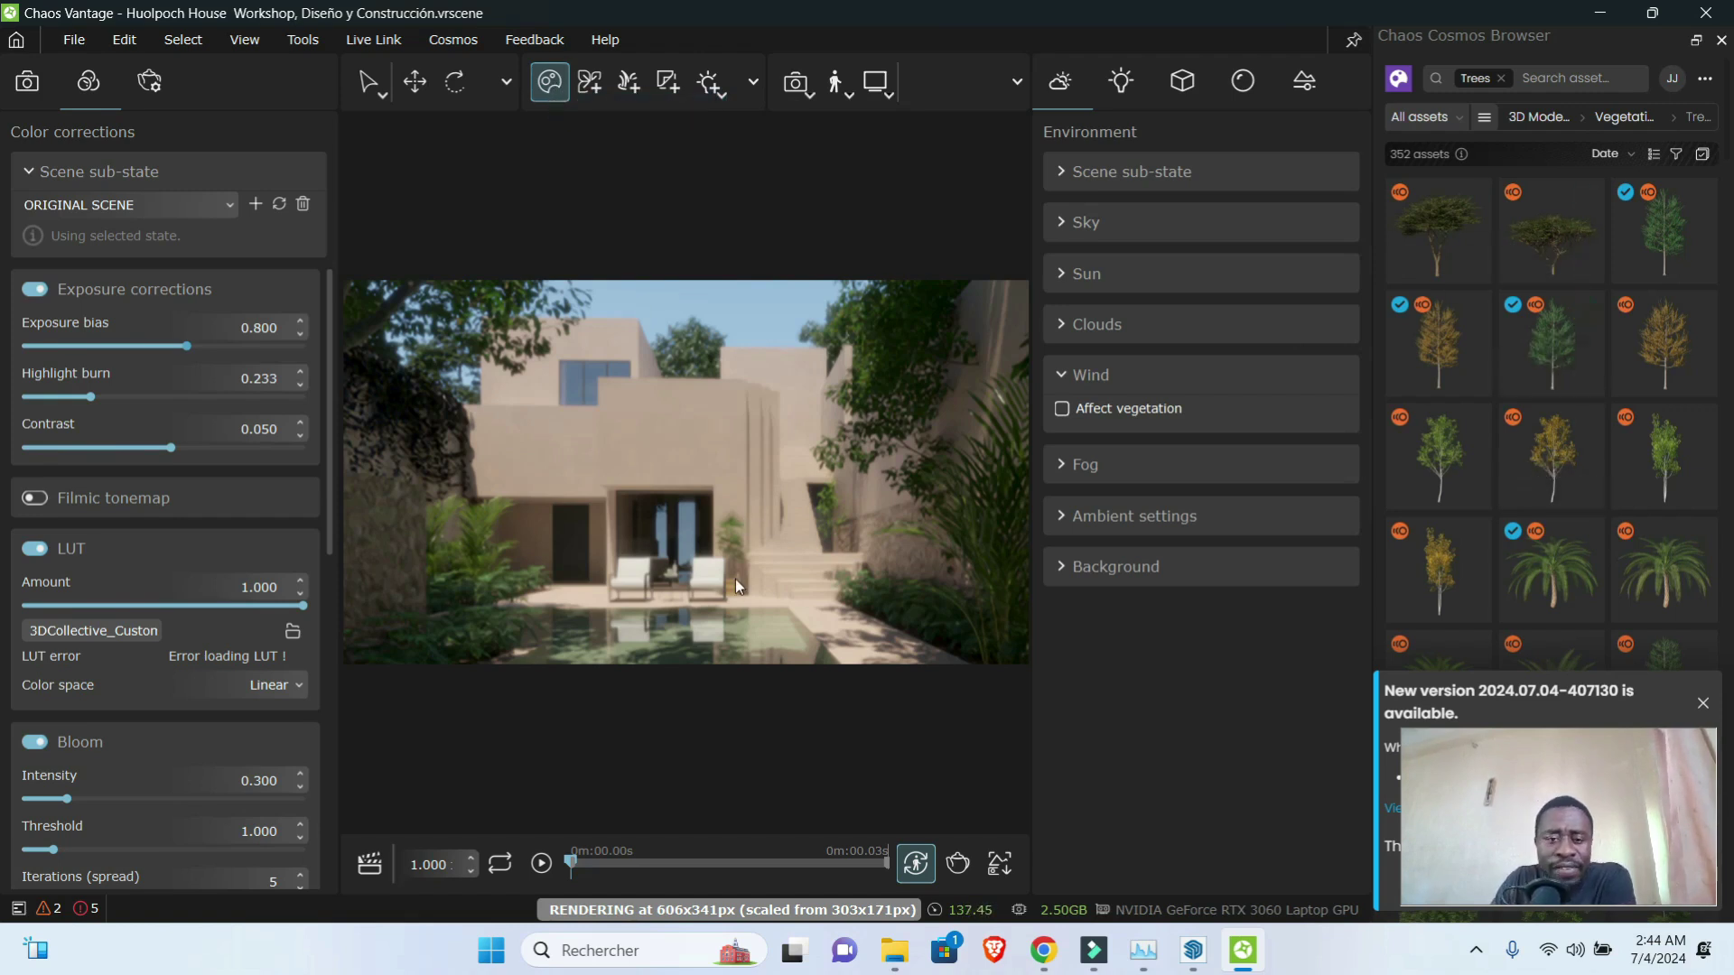
# - Turn off Bloom and set the exposure corrections to a highlight burn of 0.000 and an exposure bias of 1.449
pyautogui.scroll(3, 741, 594)
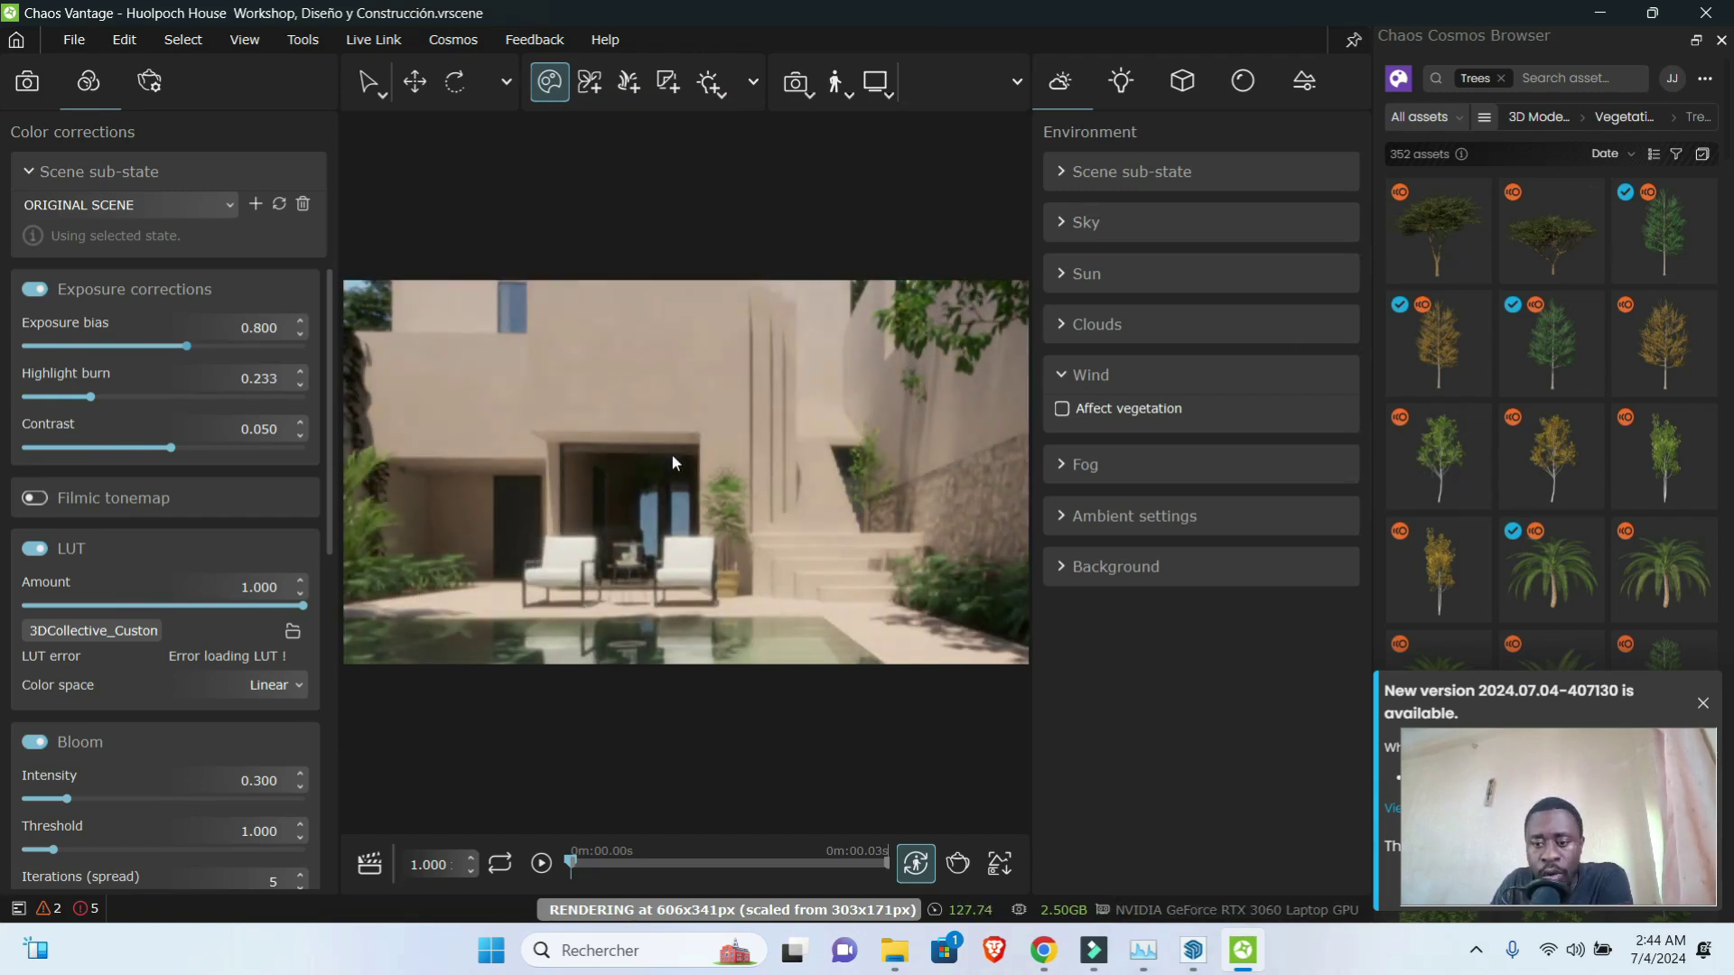
pyautogui.scroll(2, 627, 464)
pyautogui.moveTo(741, 446); pyautogui.dragTo(688, 459)
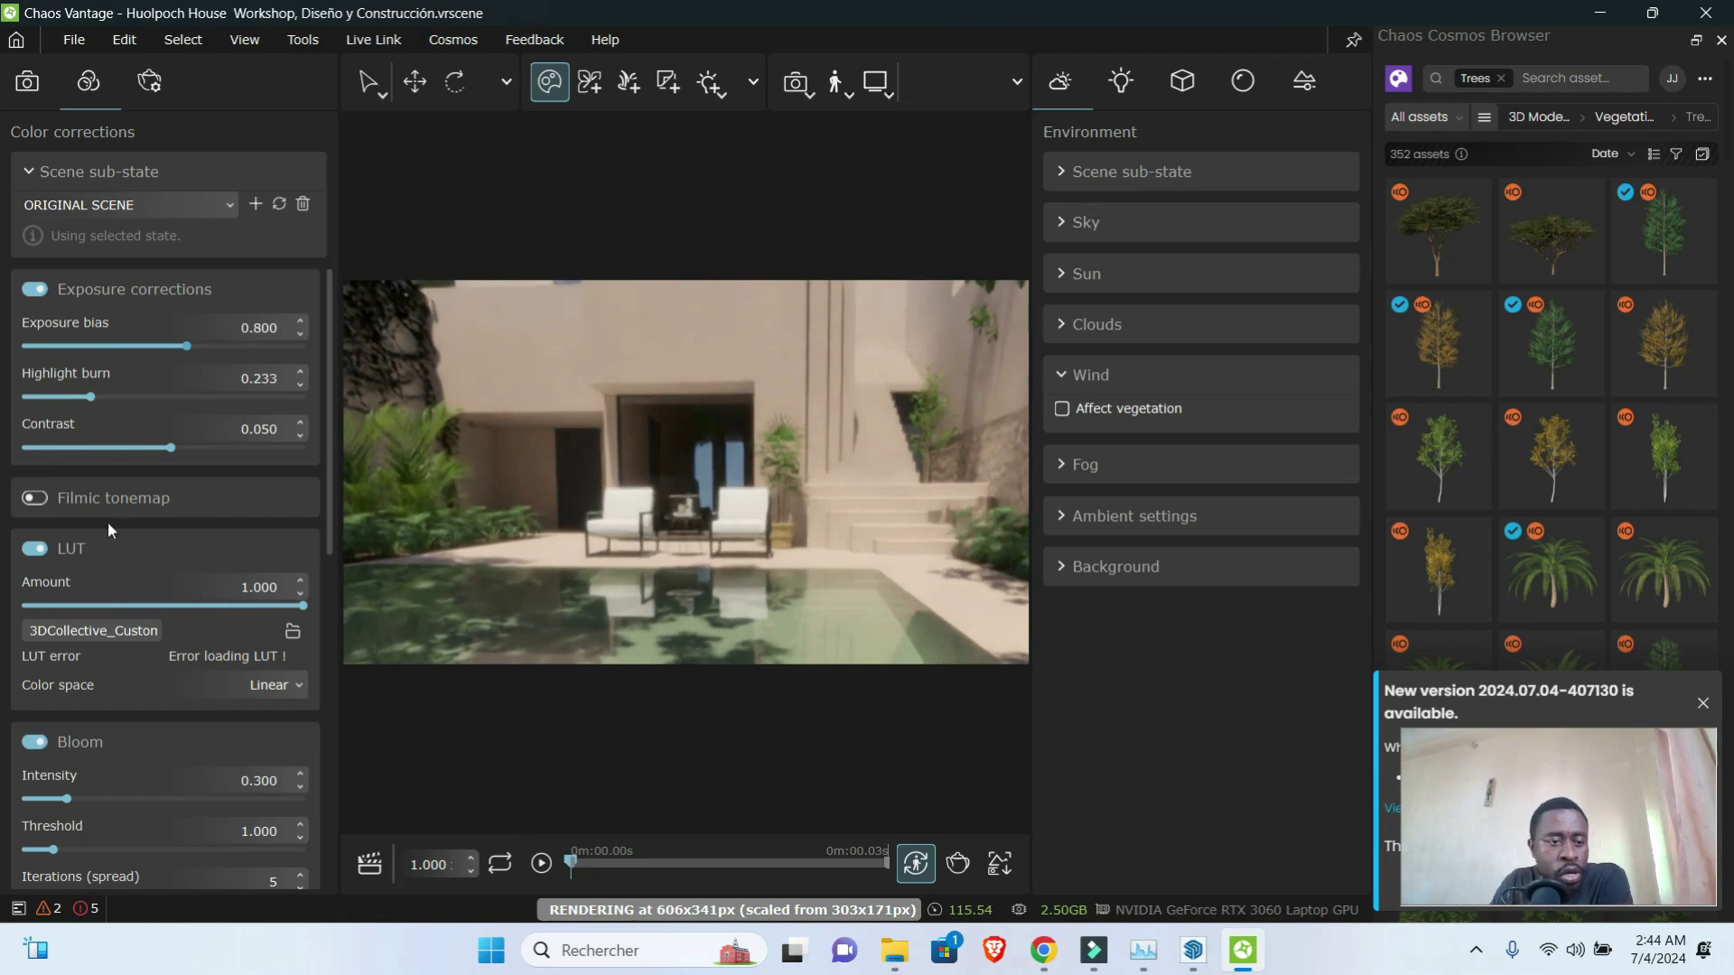
pyautogui.click(36, 742)
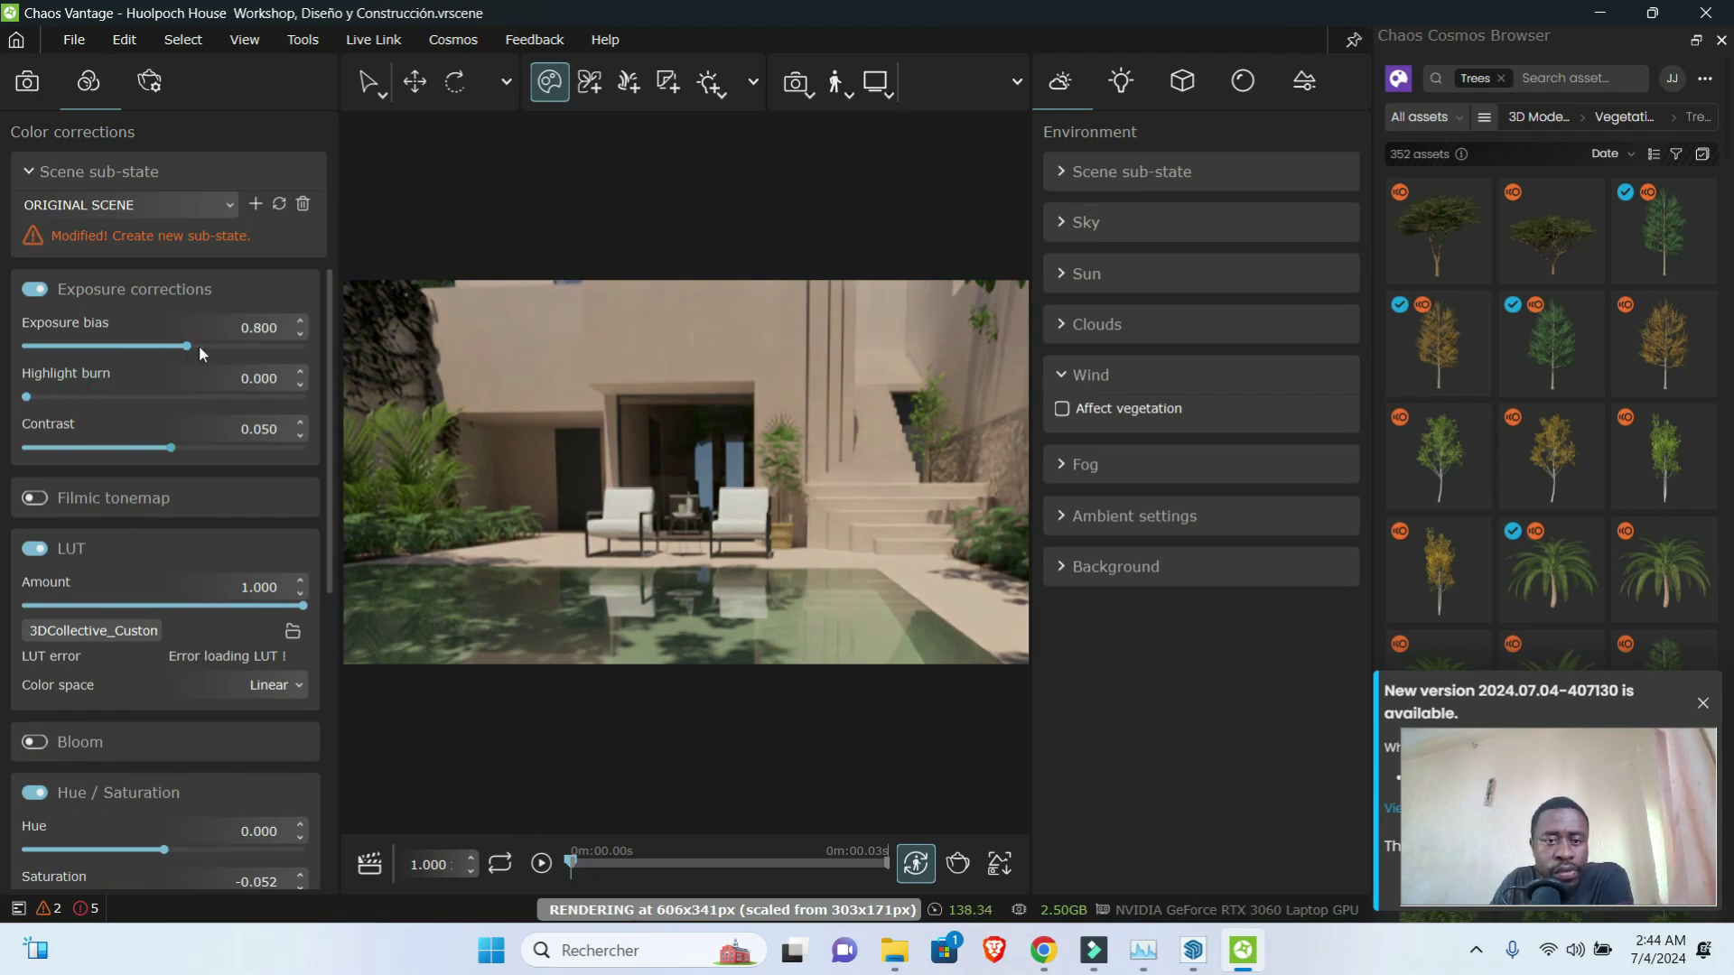
pyautogui.moveTo(190, 346); pyautogui.dragTo(205, 346)
# - Place a Date Palm 003 tree from the Chaos Cosmos assets on the paving beside the poolside armchair
pyautogui.moveTo(768, 368); pyautogui.dragTo(746, 408)
pyautogui.scroll(5, 733, 374)
pyautogui.scroll(-3, 694, 408)
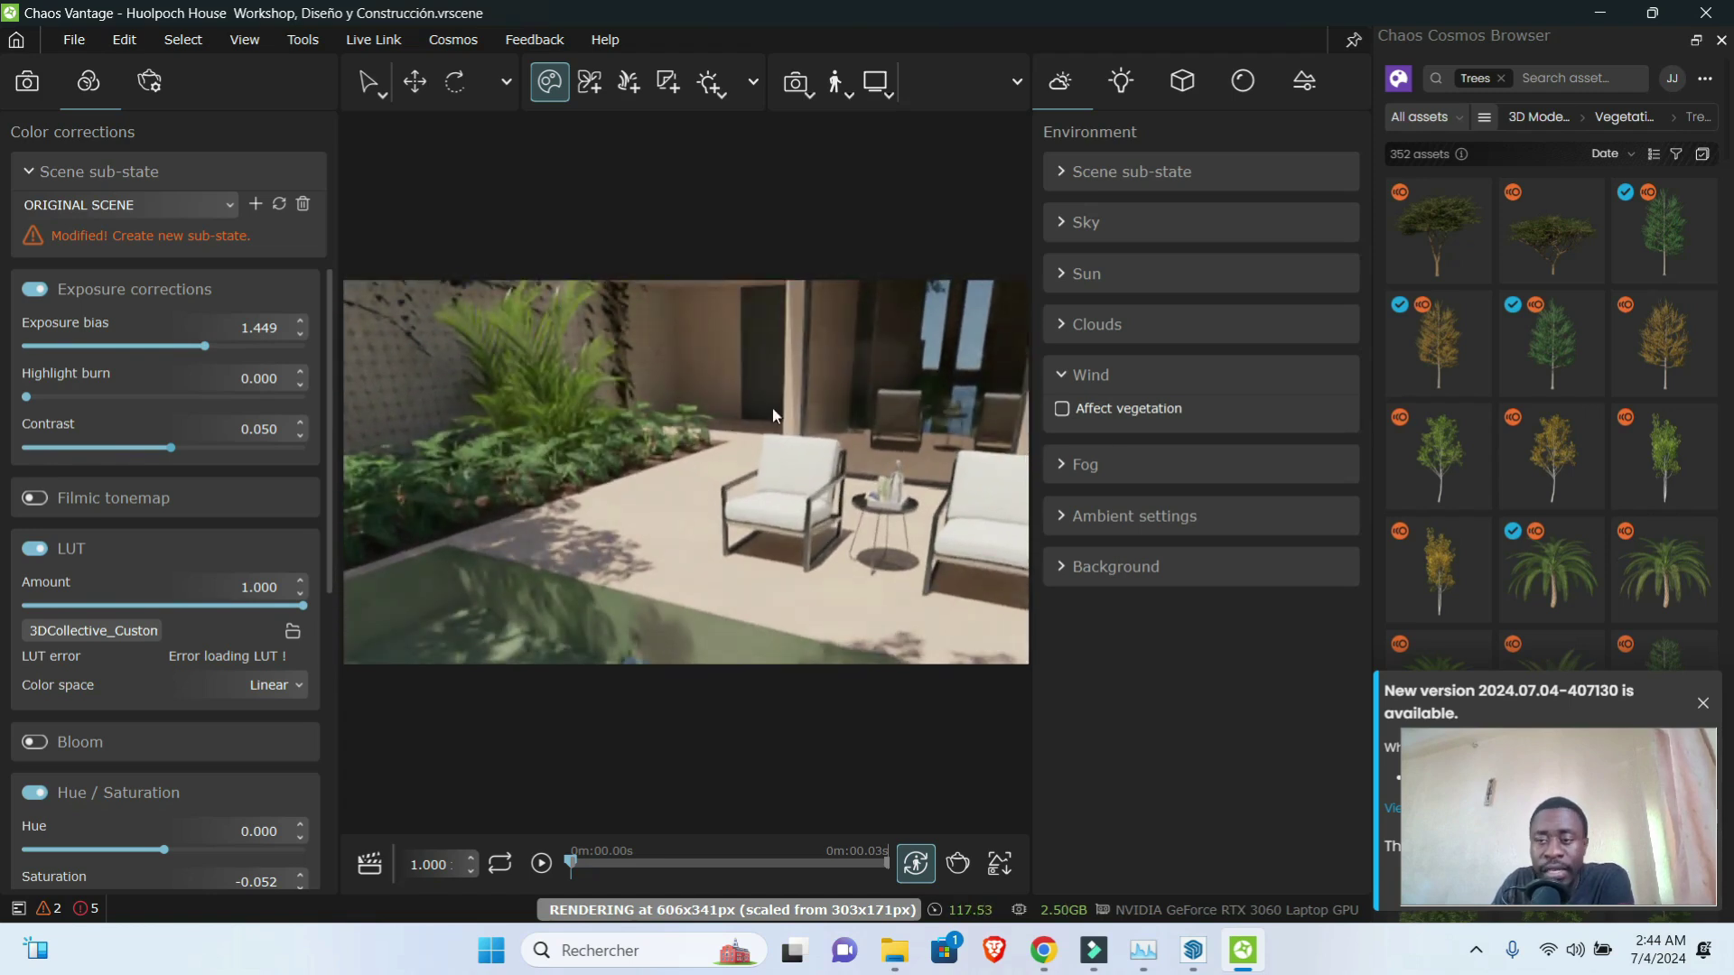
pyautogui.scroll(-1, 1574, 524)
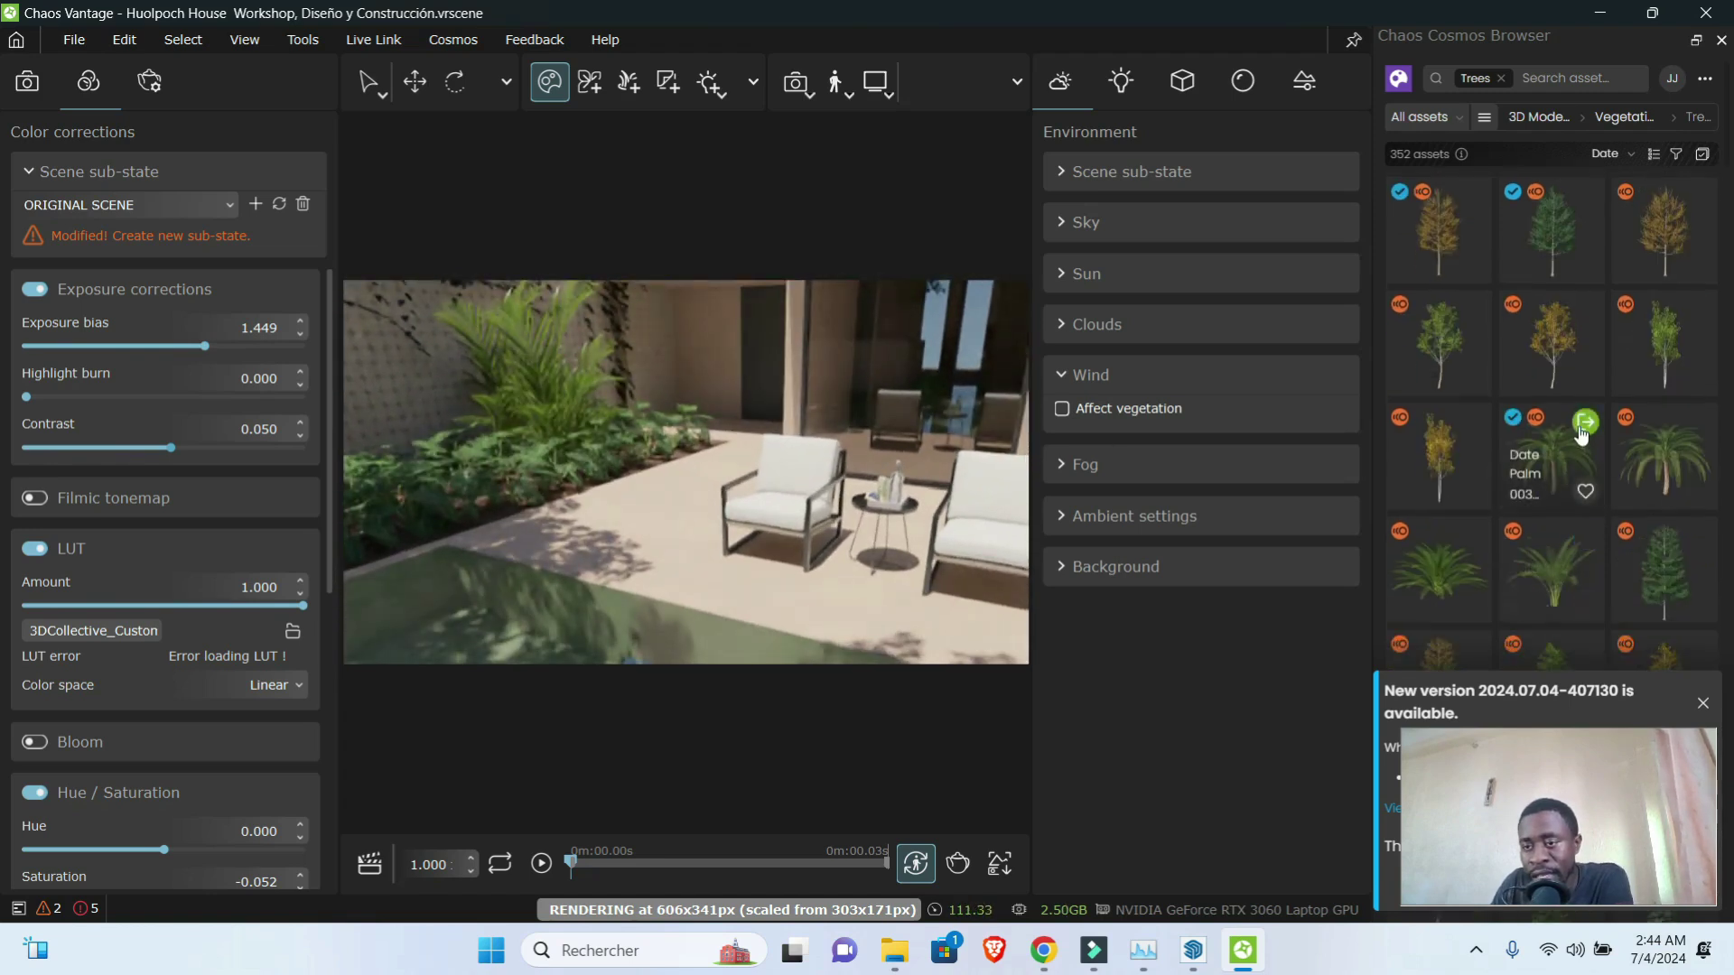
pyautogui.moveTo(1552, 456)
pyautogui.mouseDown()
pyautogui.moveTo(680, 499)
pyautogui.moveTo(614, 550)
pyautogui.moveTo(697, 529)
pyautogui.mouseUp()
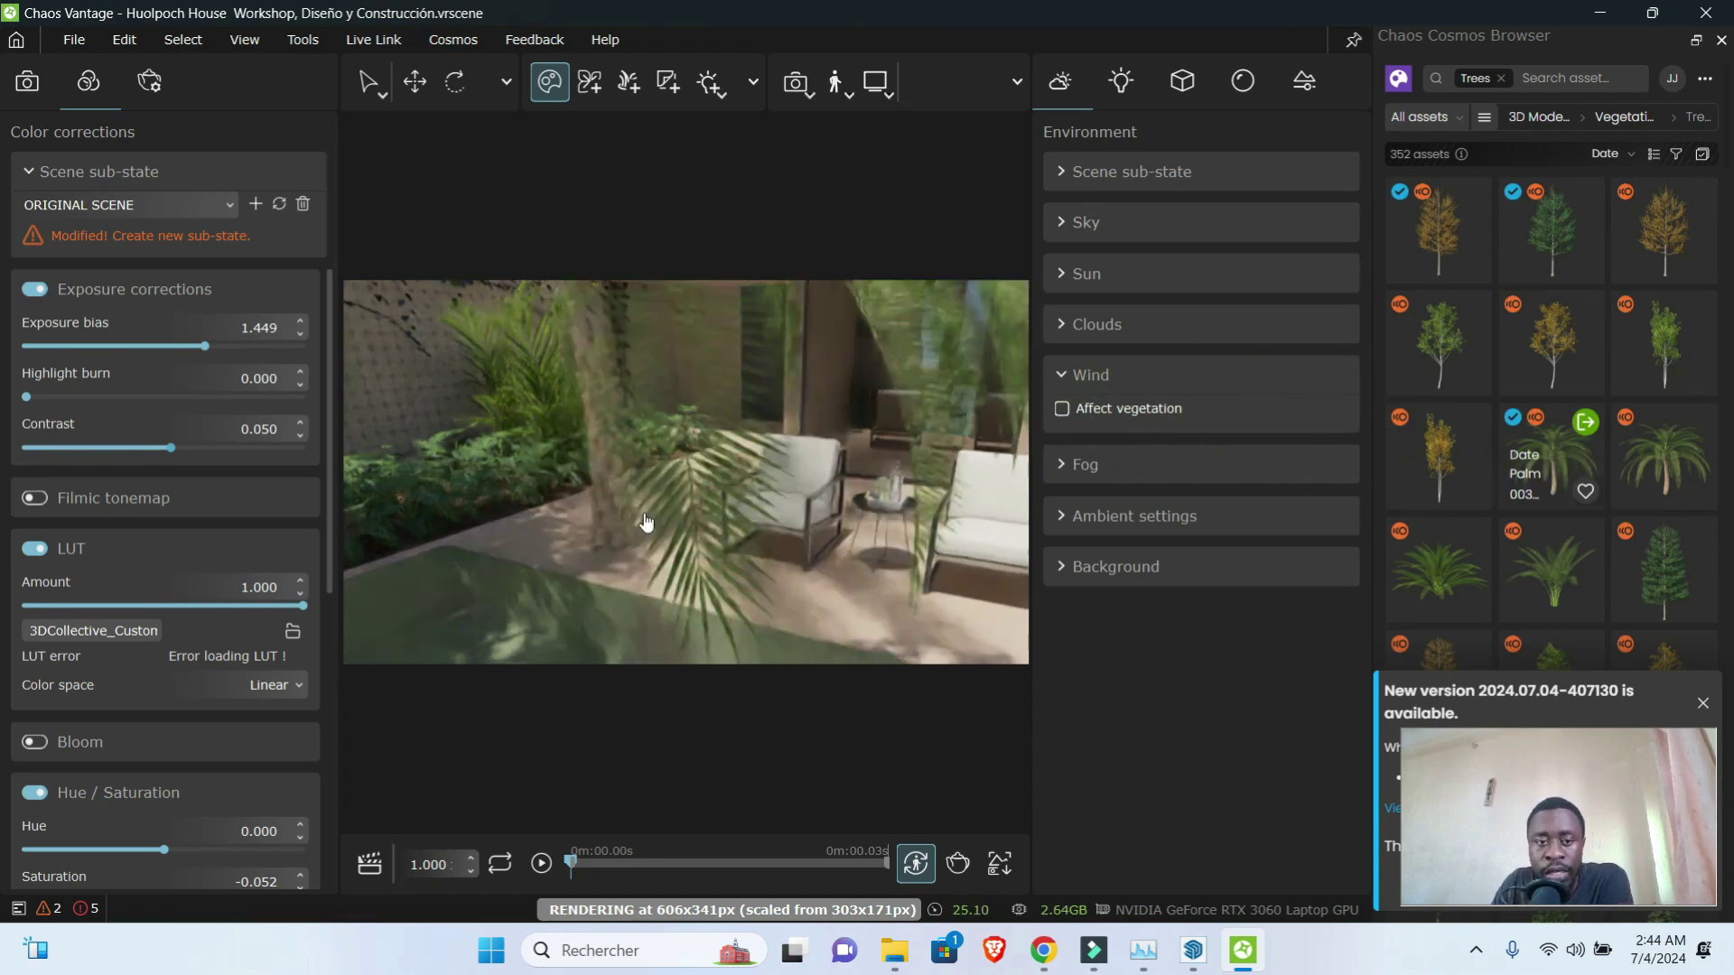
# - Make the environment wind affect the vegetation and view the whole palm moving
pyautogui.click(1106, 411)
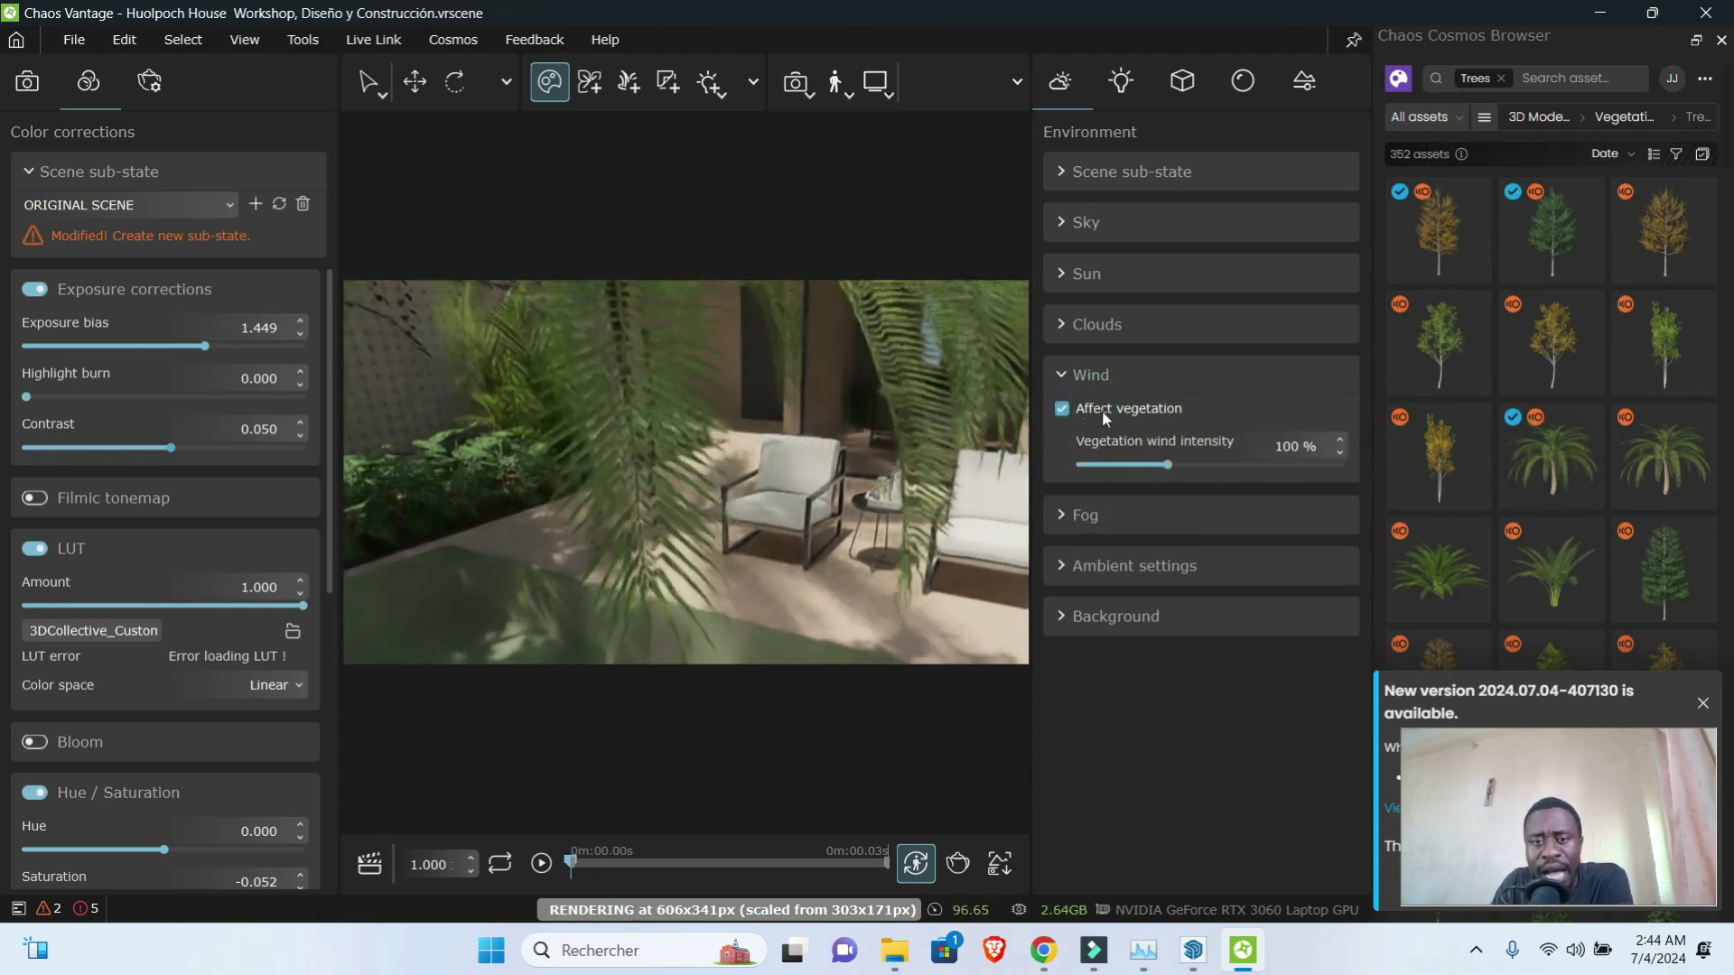
pyautogui.scroll(-5, 864, 561)
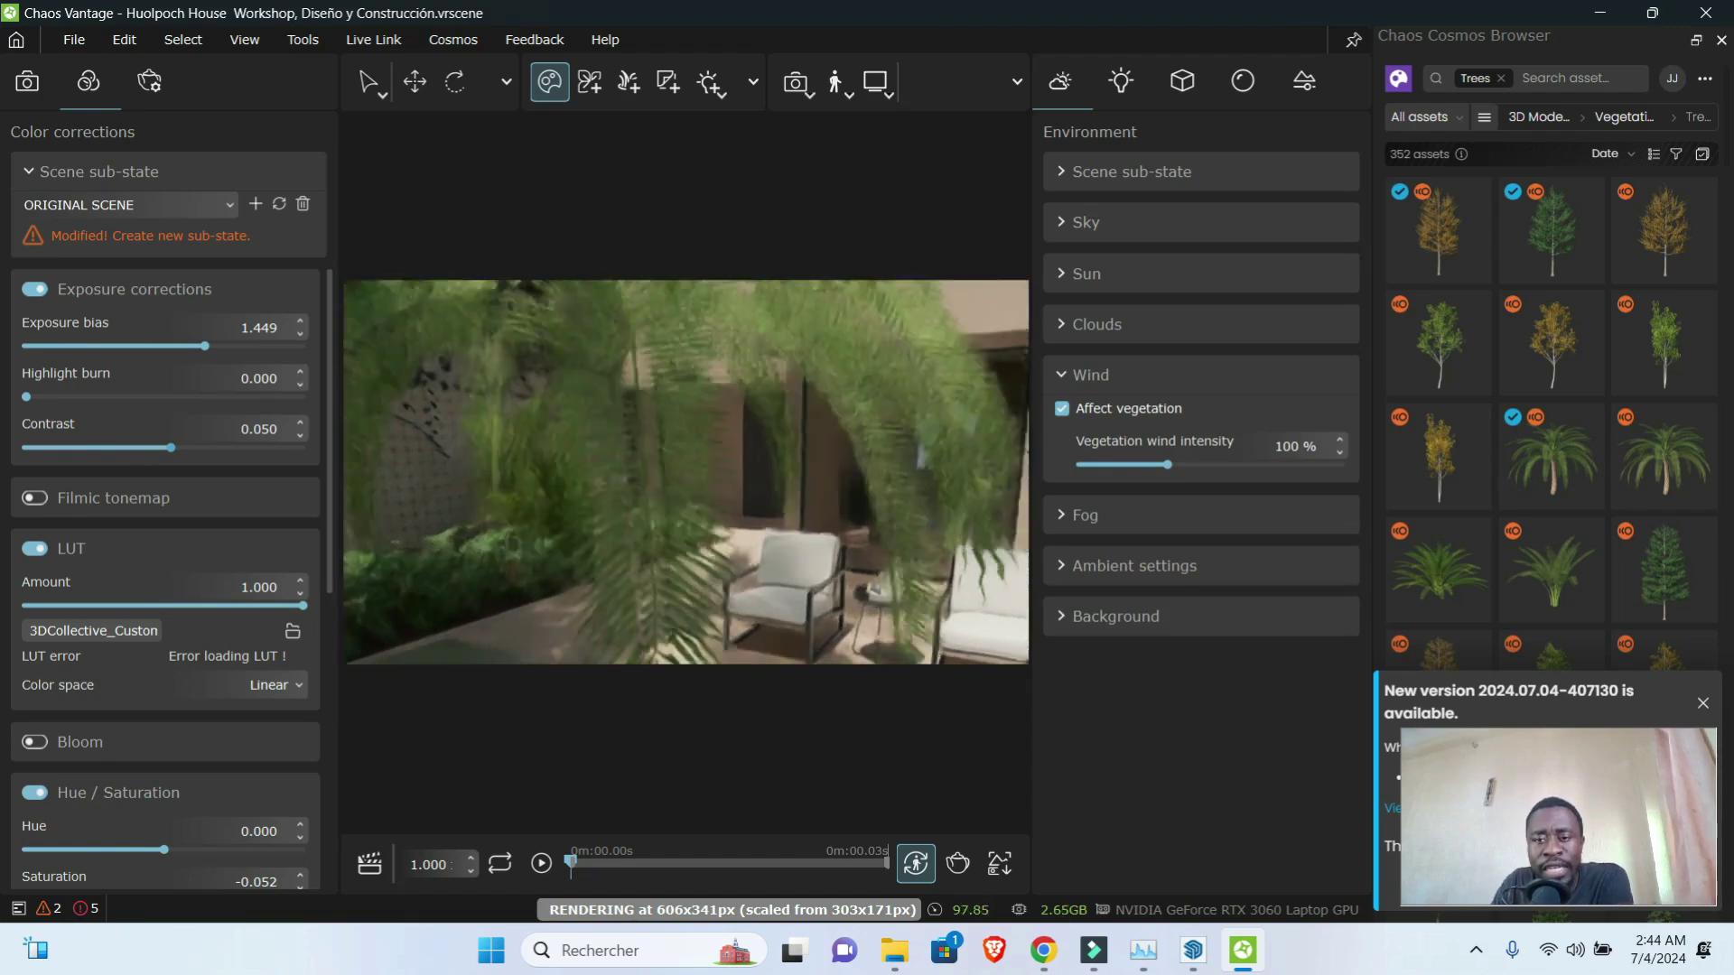
pyautogui.scroll(-2, 839, 551)
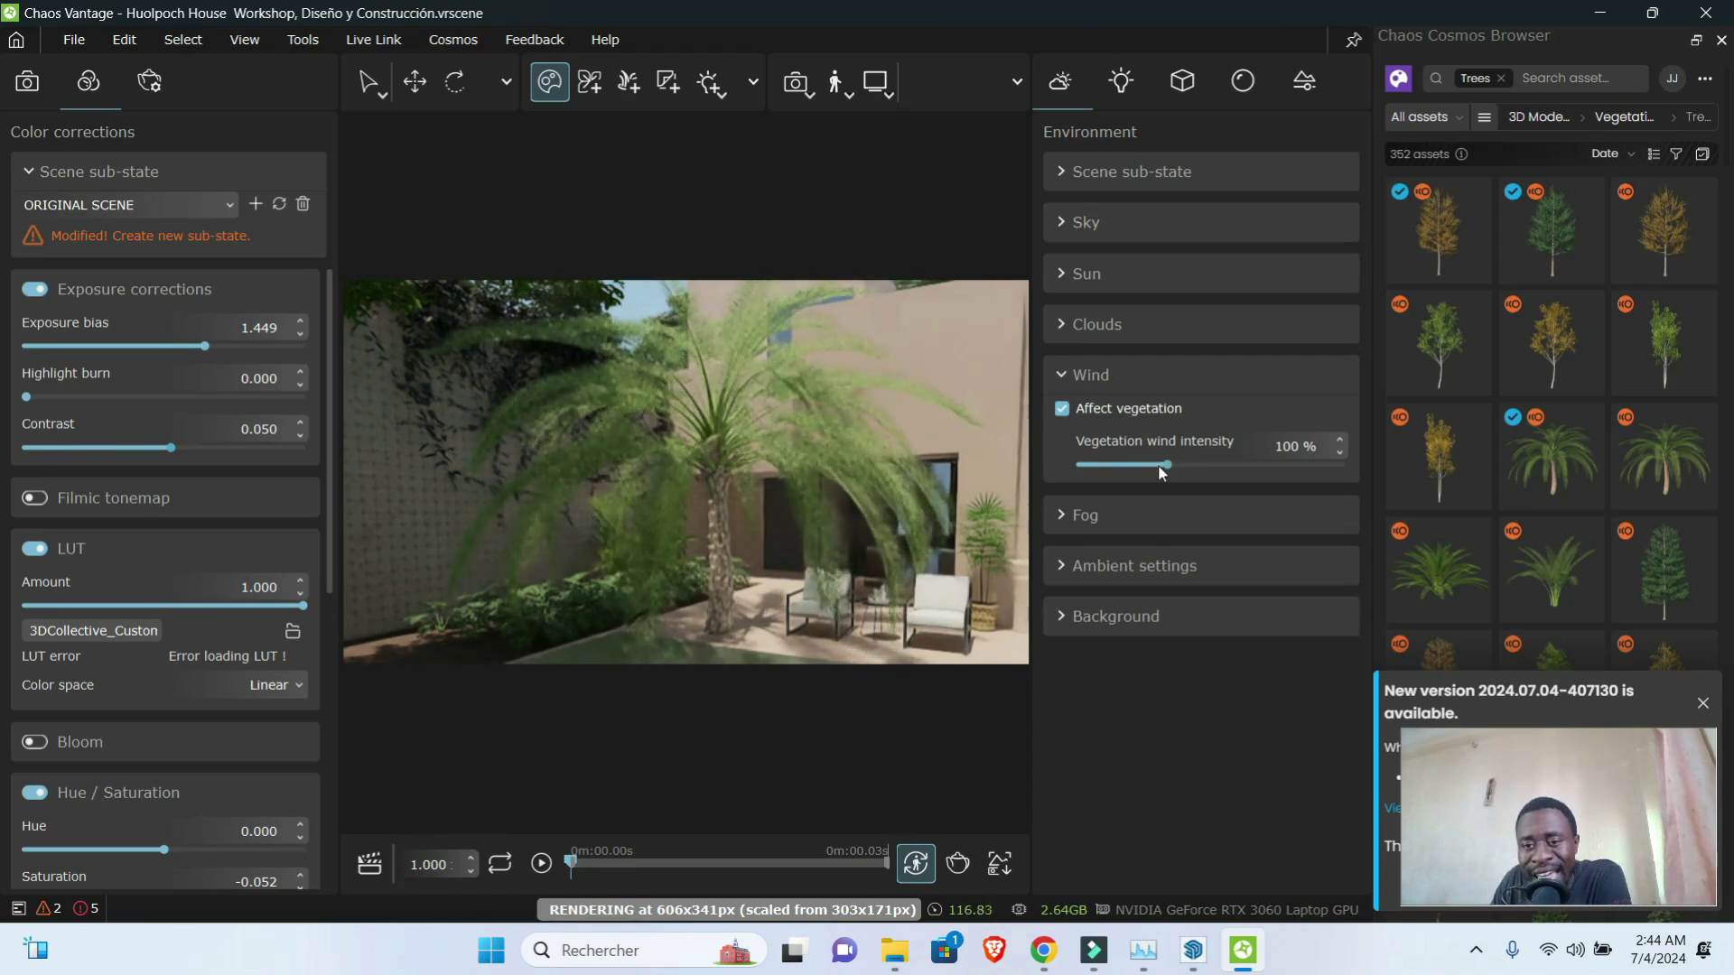
# - Stop the wind from affecting the vegetation and inspect the palm's fronds up close
pyautogui.click(1062, 411)
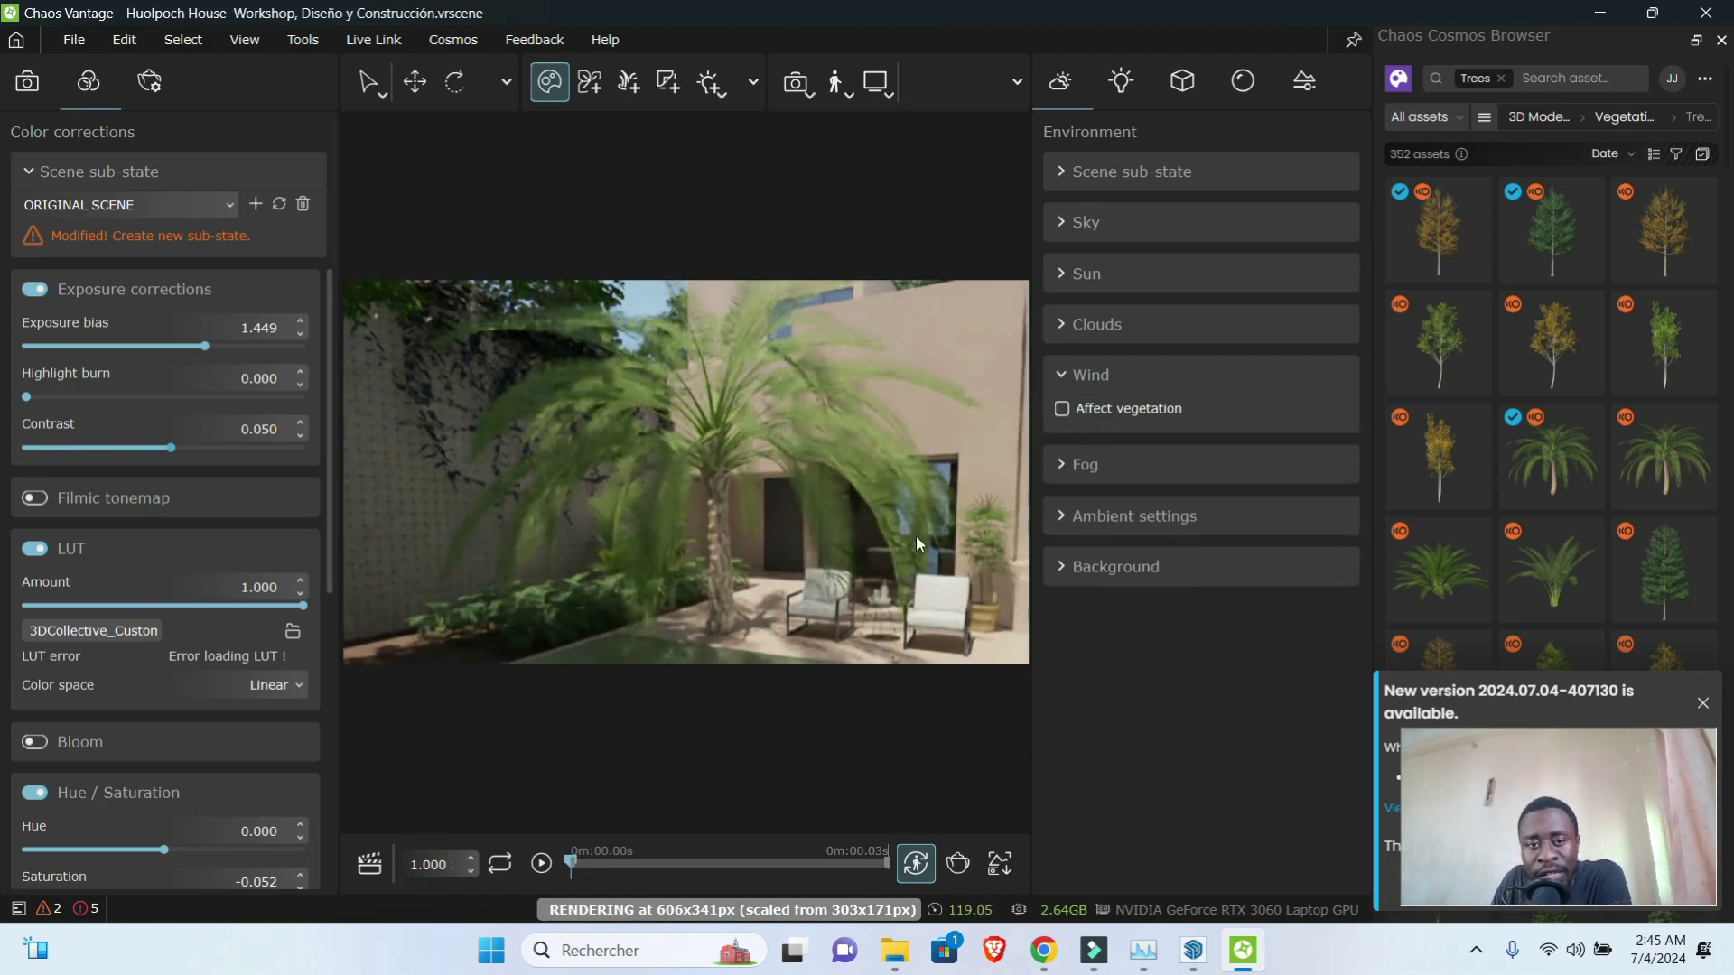
pyautogui.moveTo(688, 509); pyautogui.dragTo(701, 383)
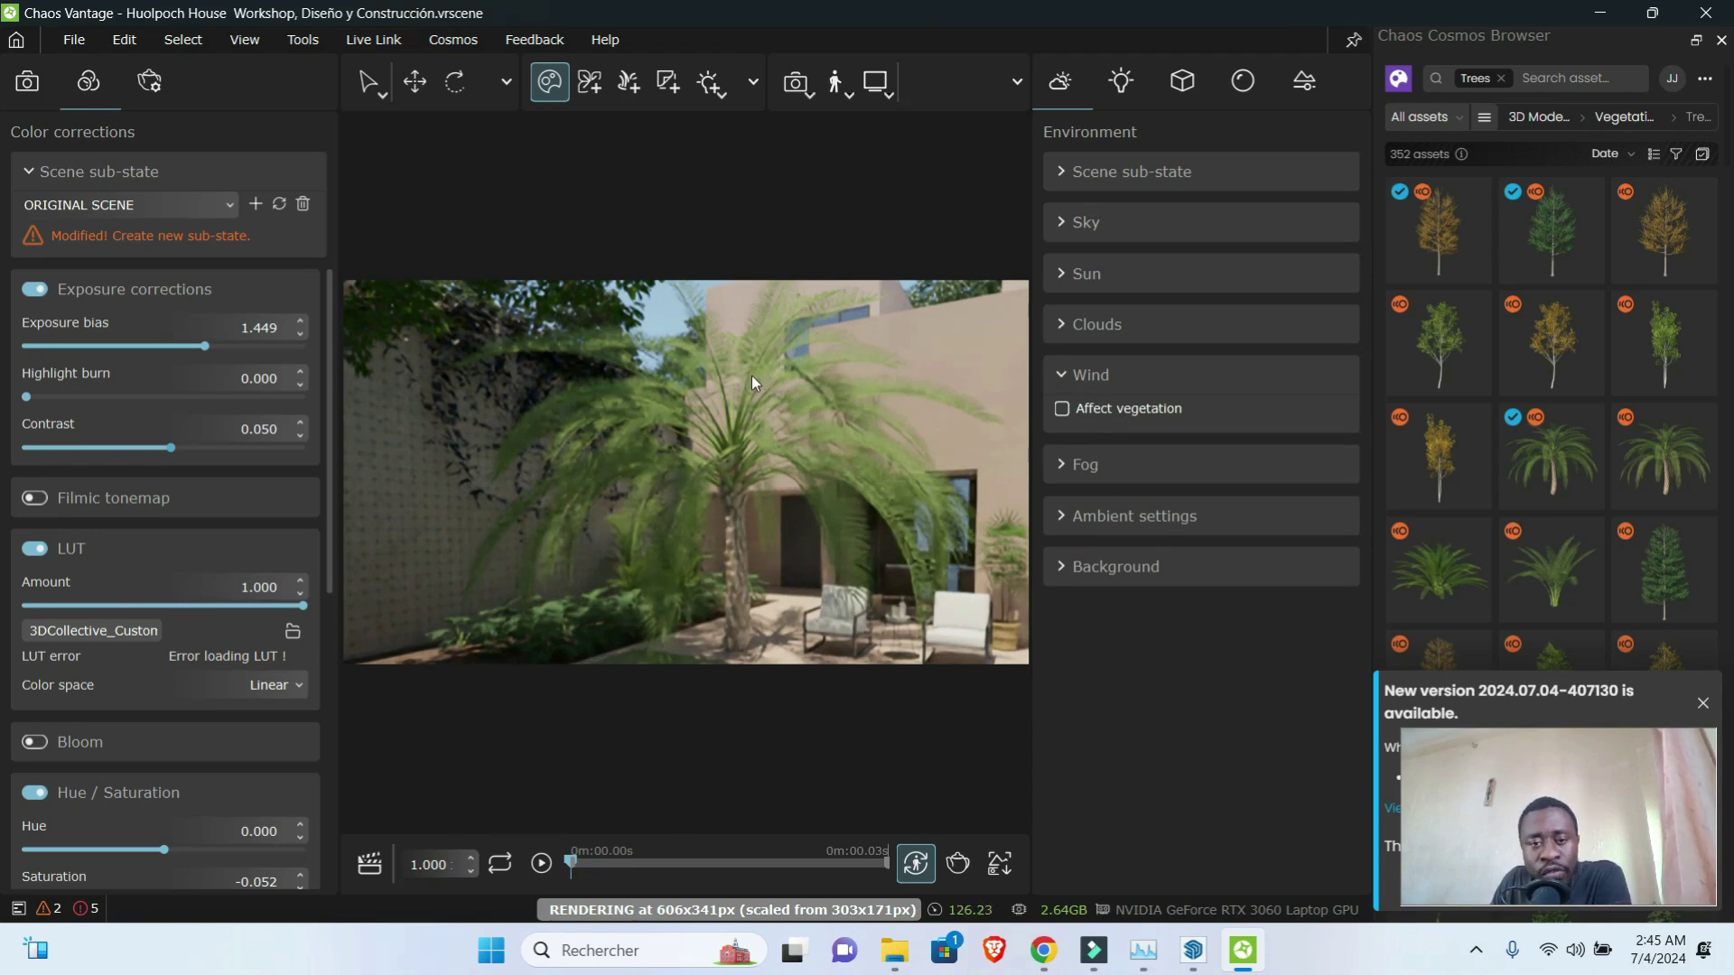
pyautogui.scroll(5, 707, 419)
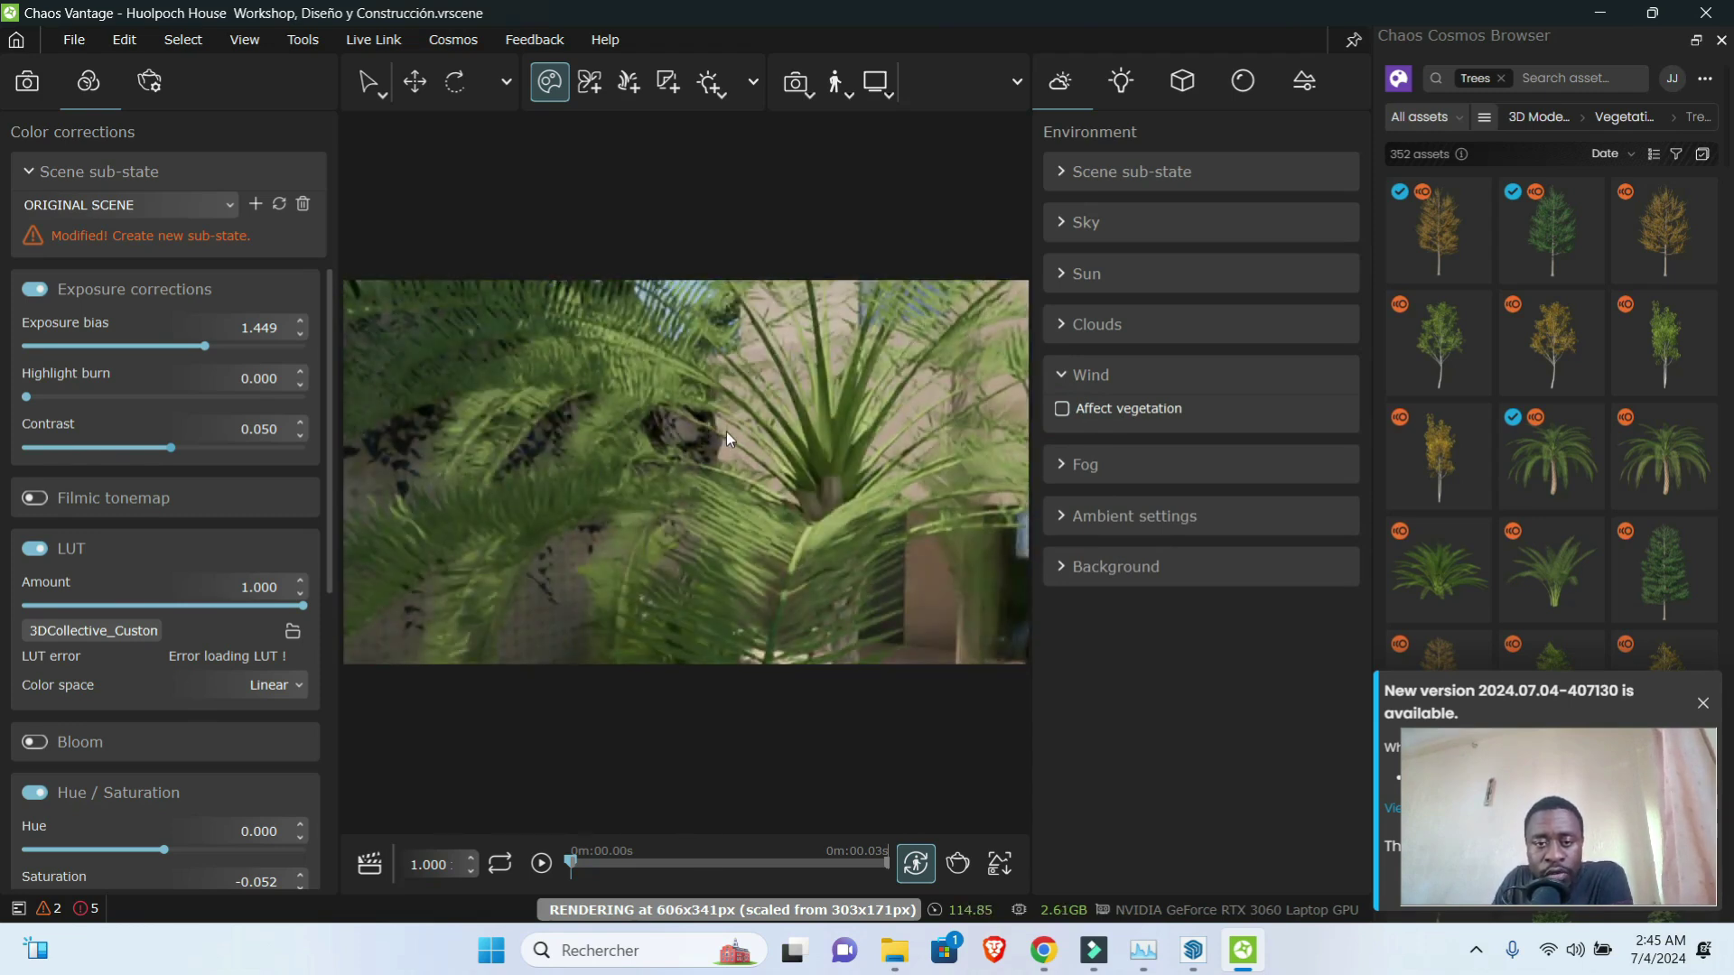
pyautogui.scroll(-4, 713, 438)
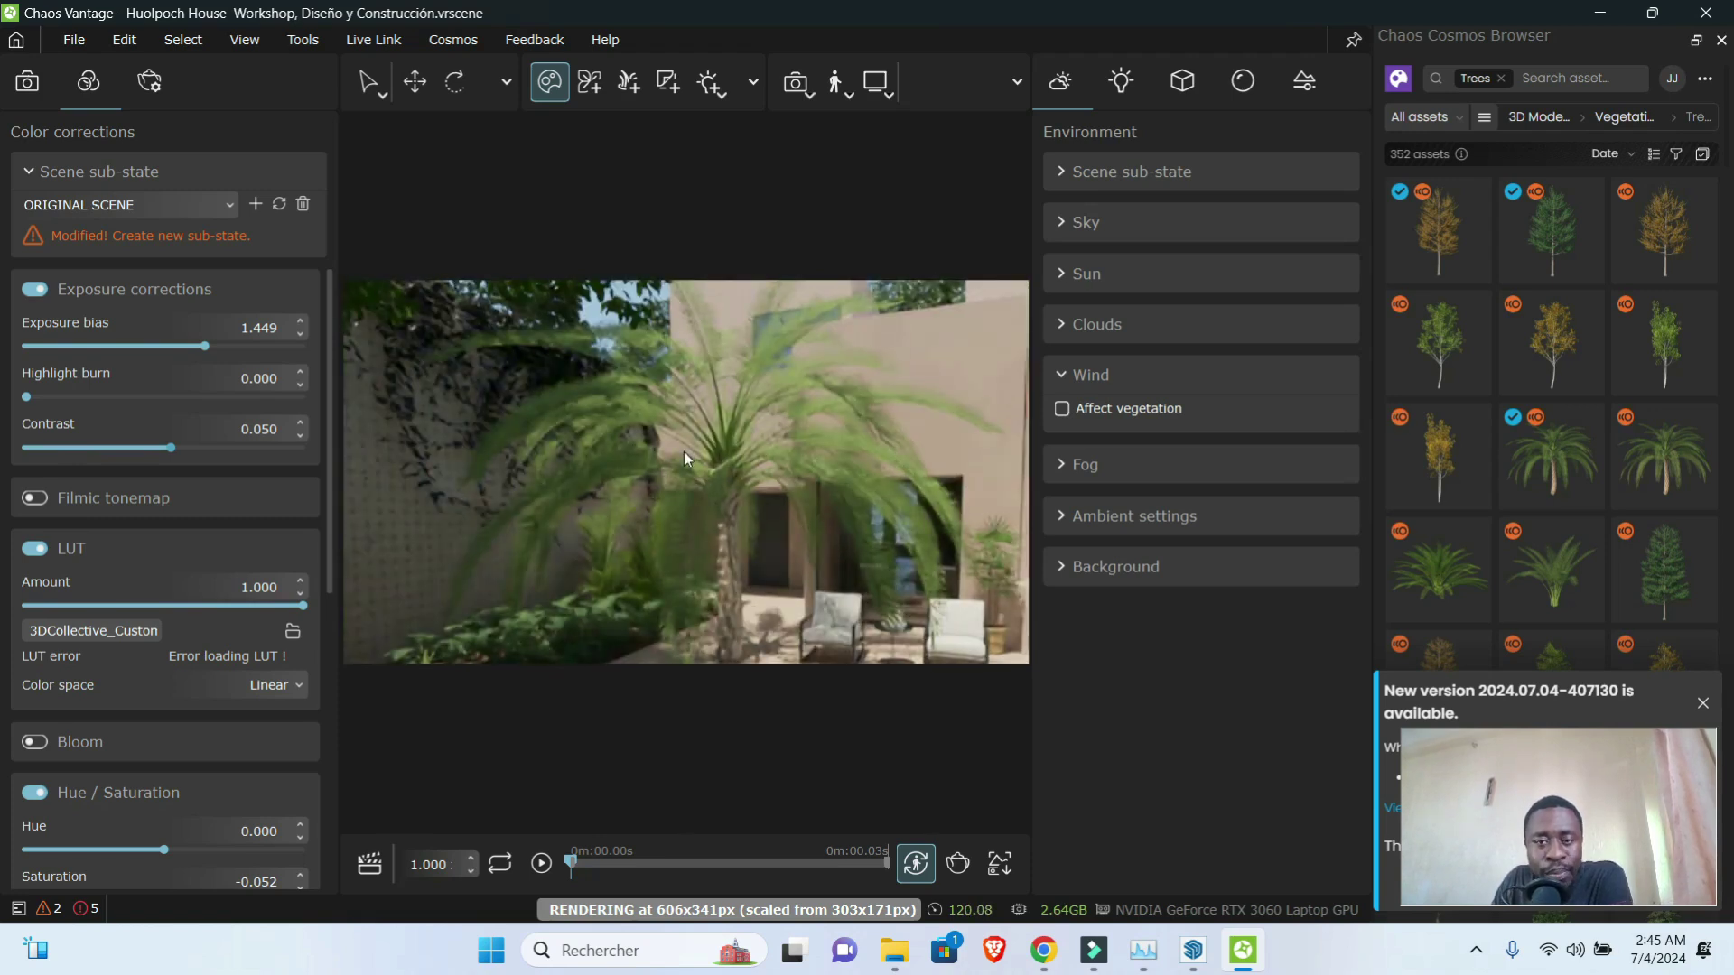
# - Make the wind affect the vegetation again, try a vegetation wind intensity of 300 %, and settle on 69 %
pyautogui.moveTo(683, 452); pyautogui.dragTo(786, 446)
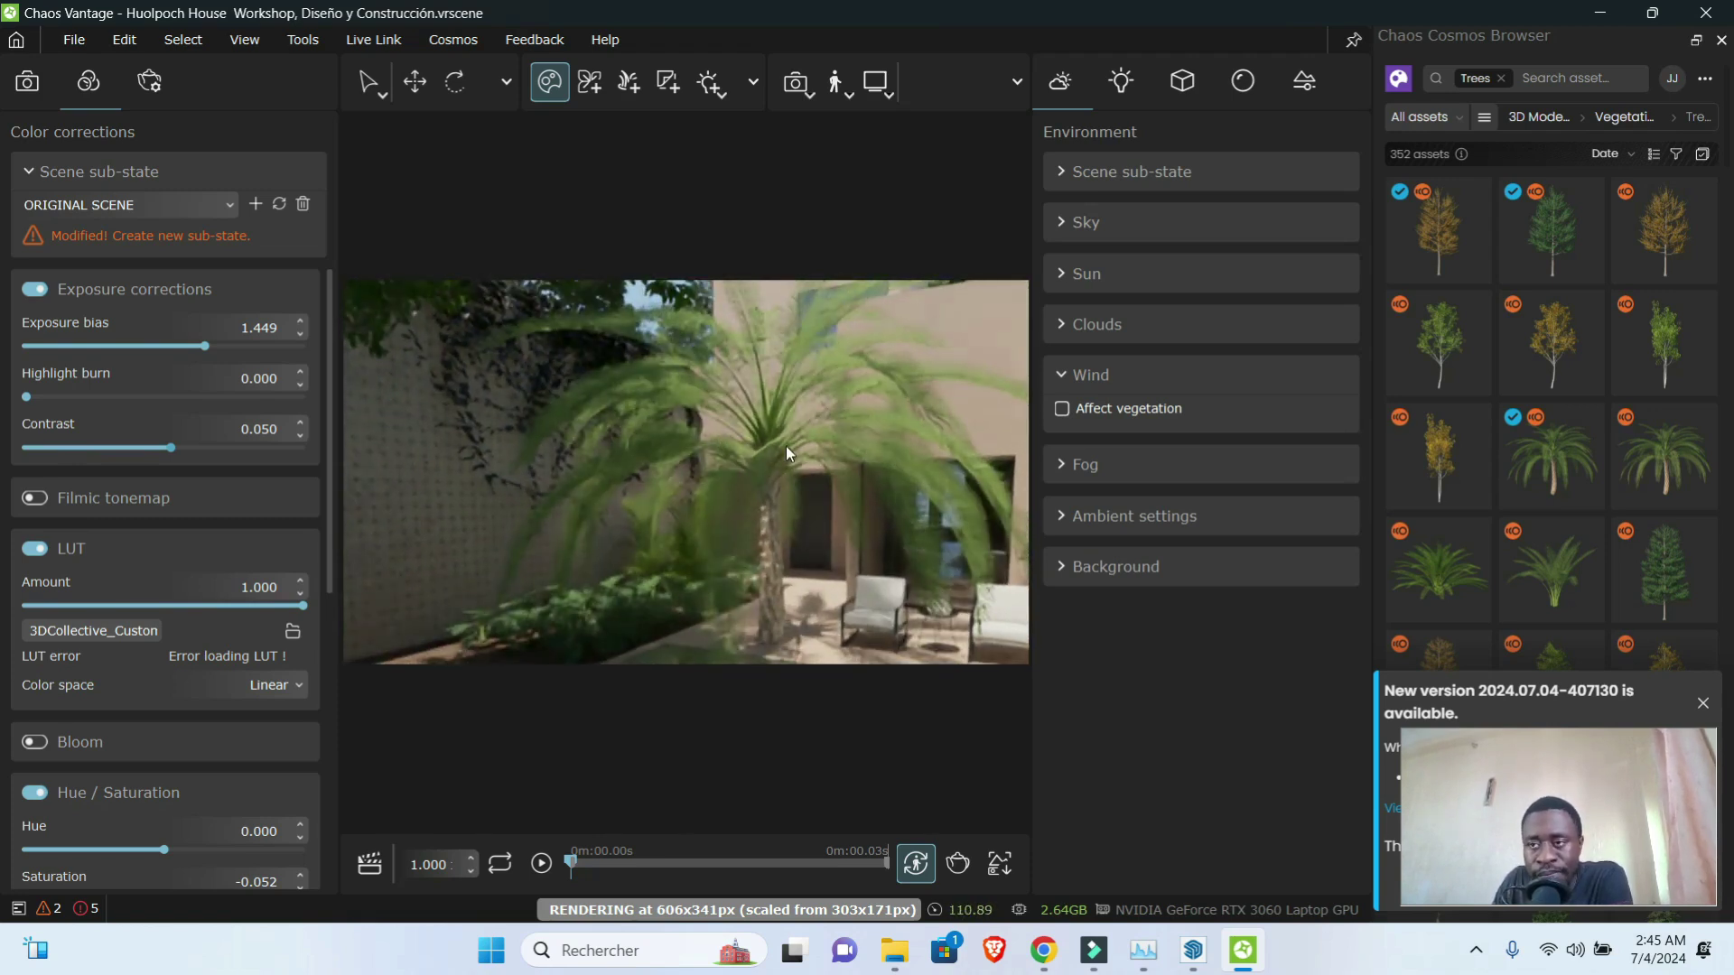
pyautogui.click(1059, 411)
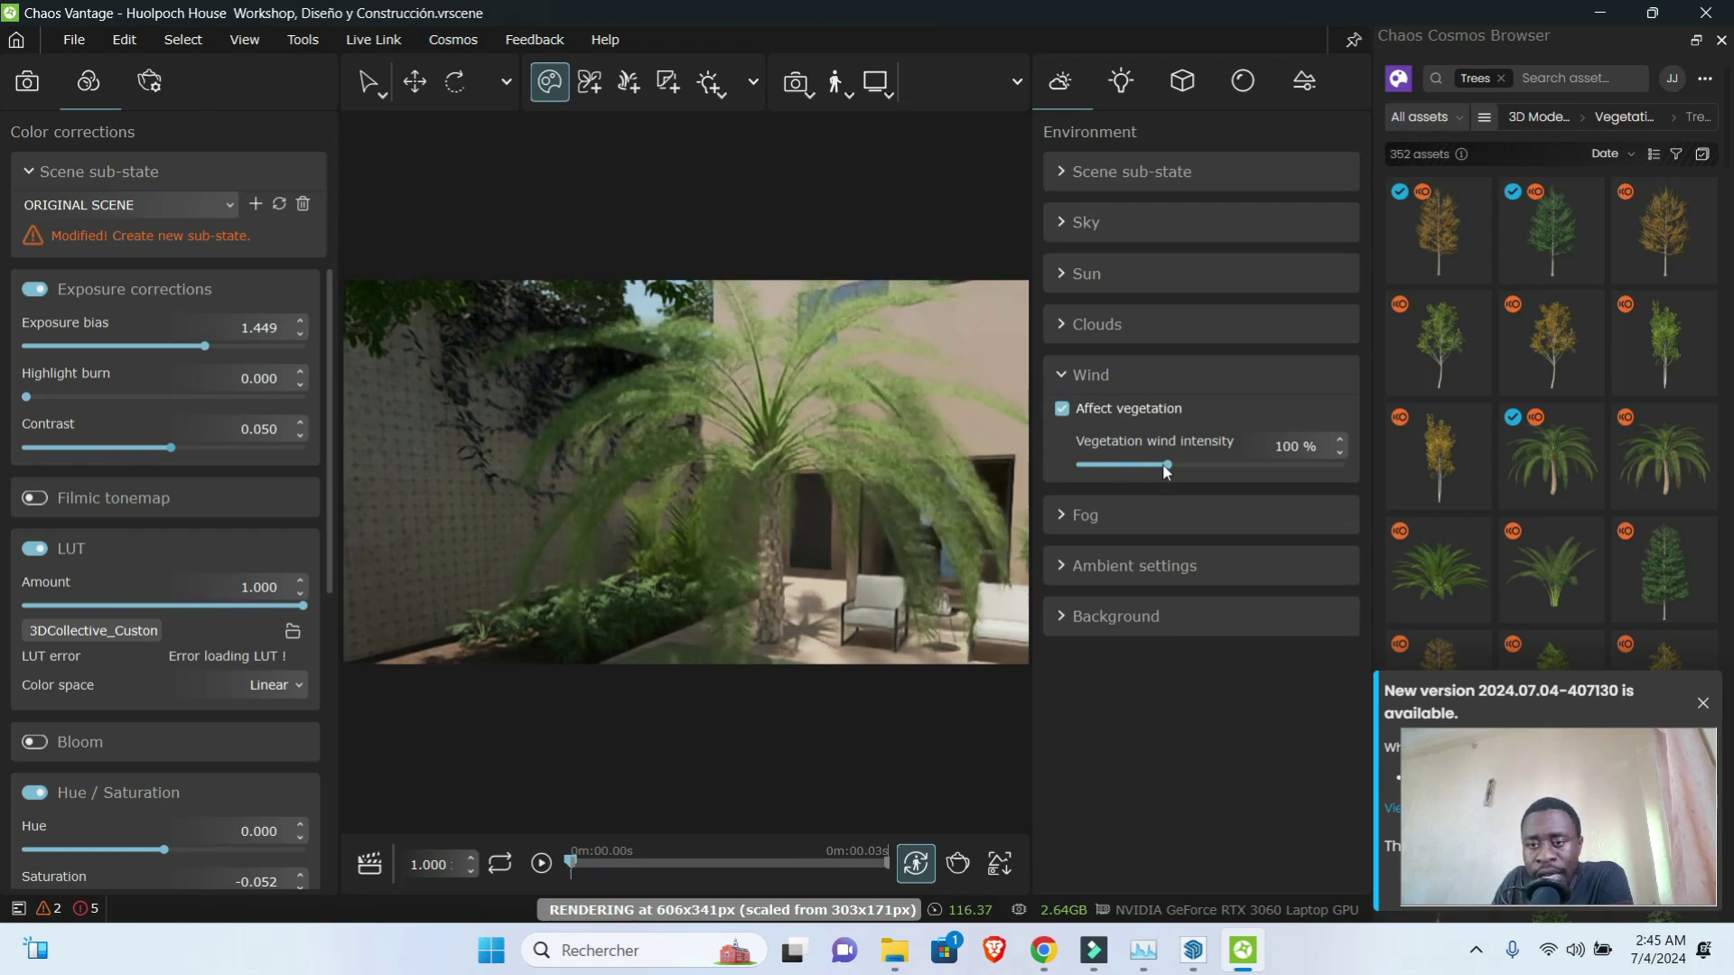
pyautogui.moveTo(1162, 464); pyautogui.dragTo(1313, 475)
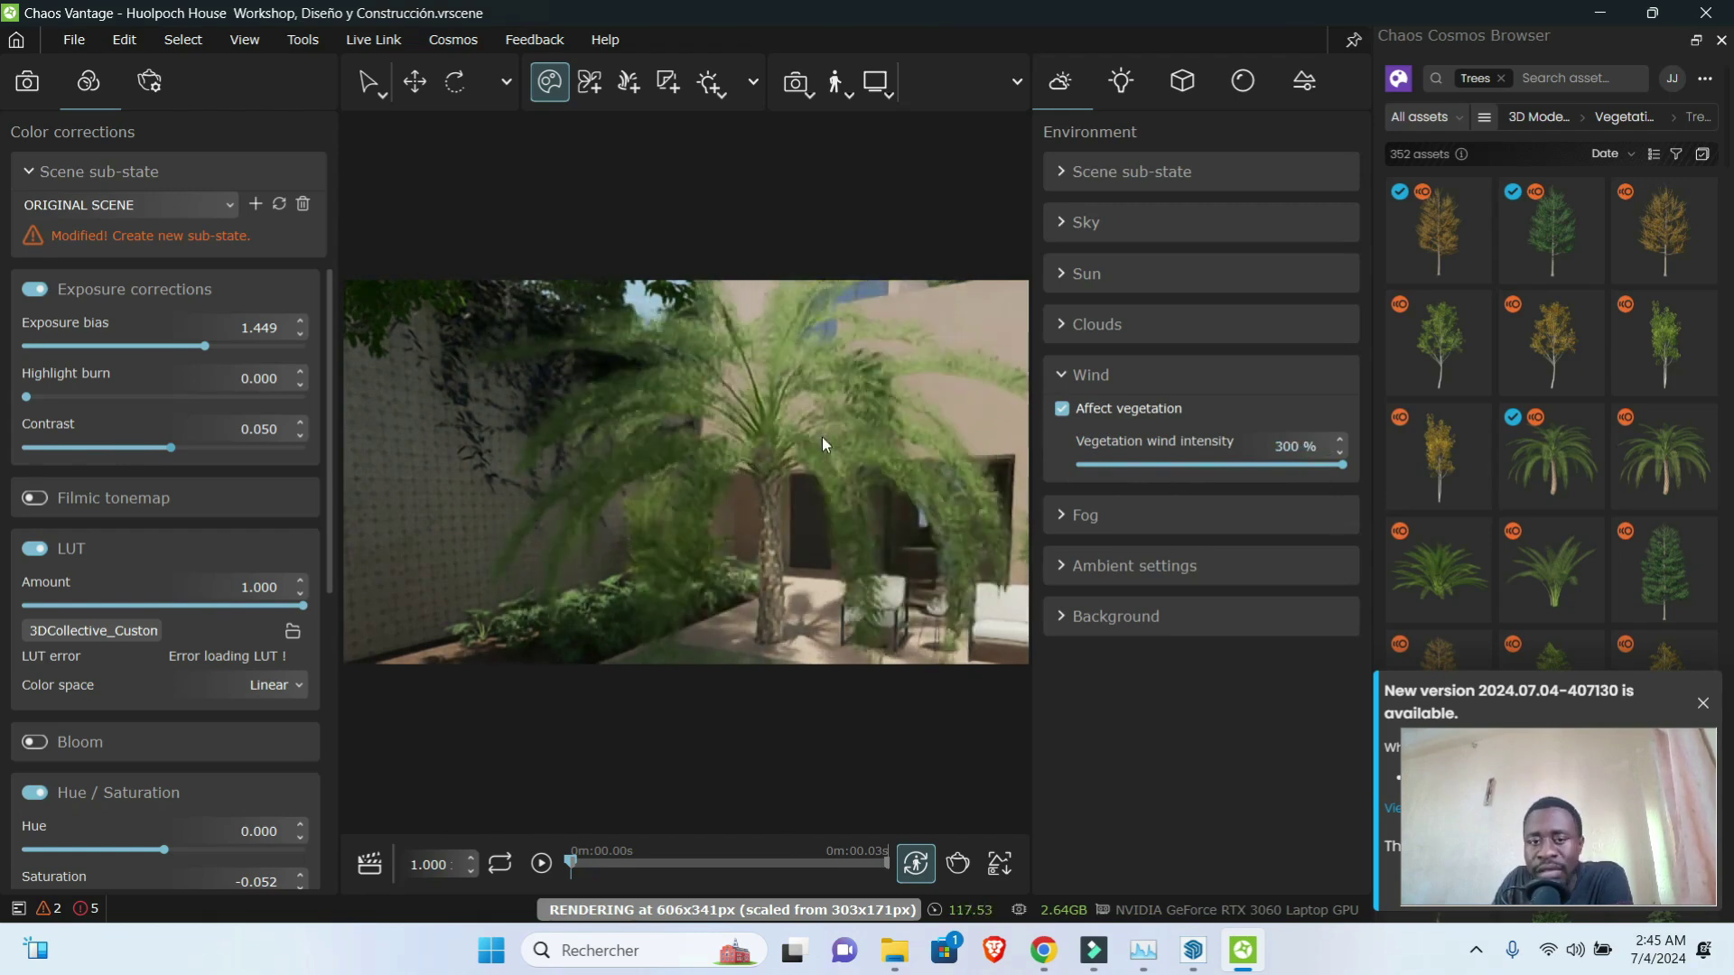
pyautogui.moveTo(1271, 464); pyautogui.dragTo(1140, 464)
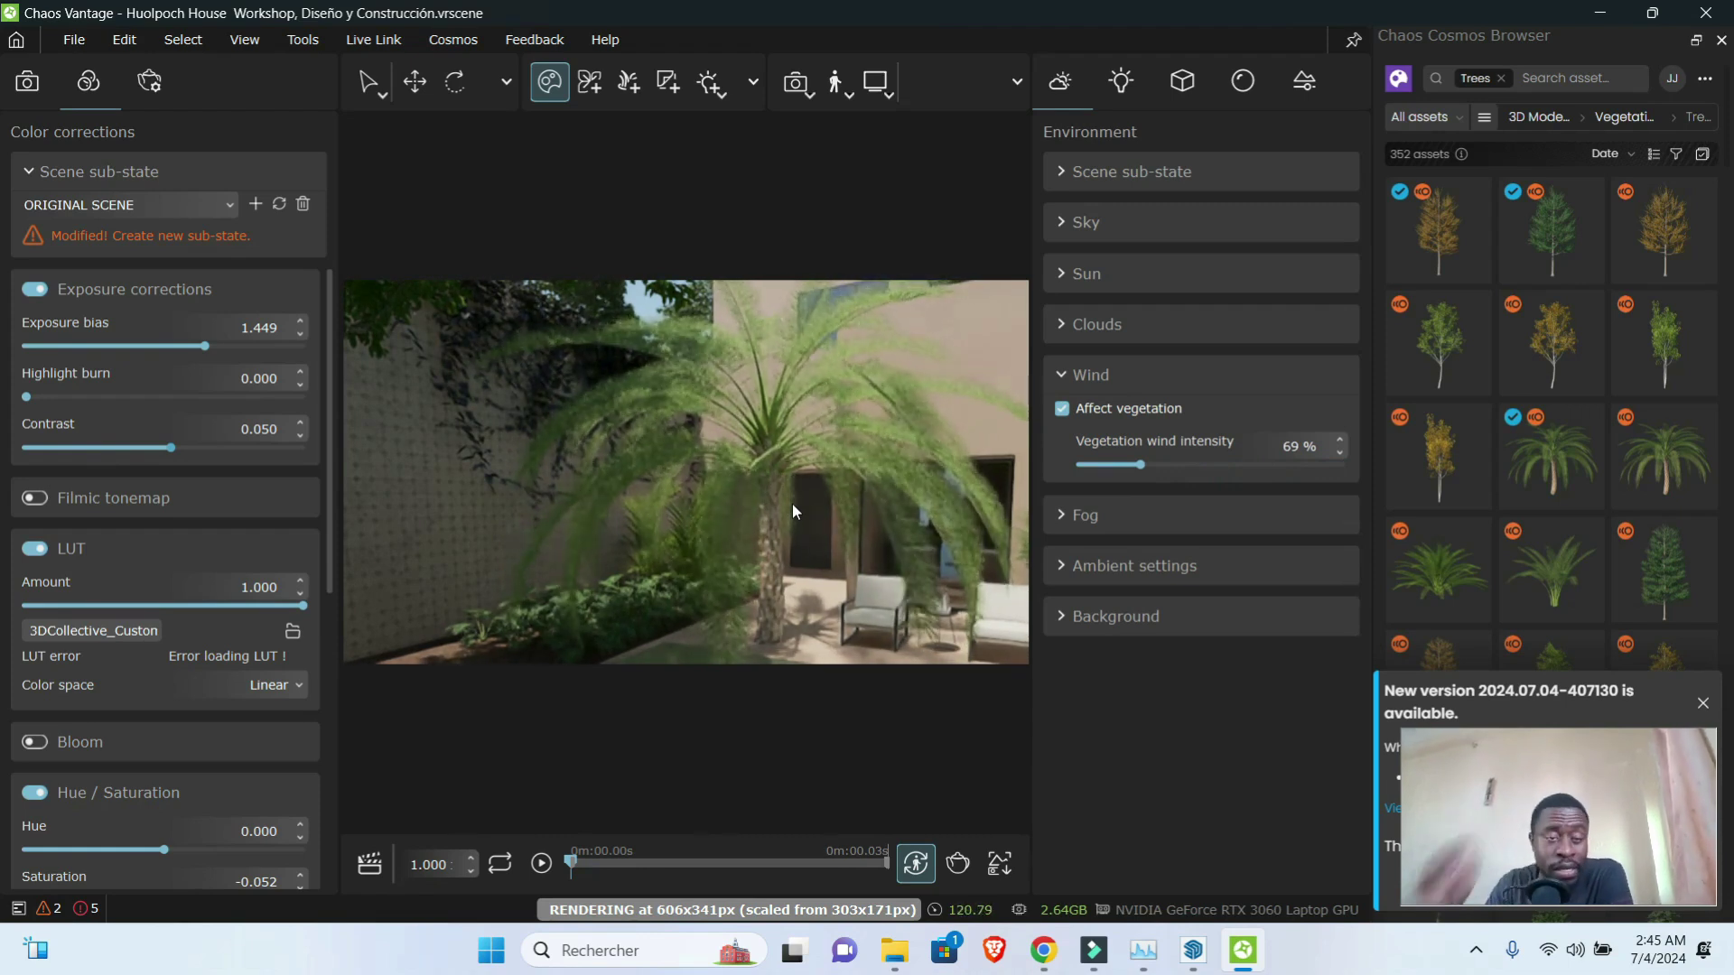
# - Place the already downloaded green-leaved tree from the Cosmos assets in the pool in front of the armchairs
pyautogui.moveTo(1580, 496)
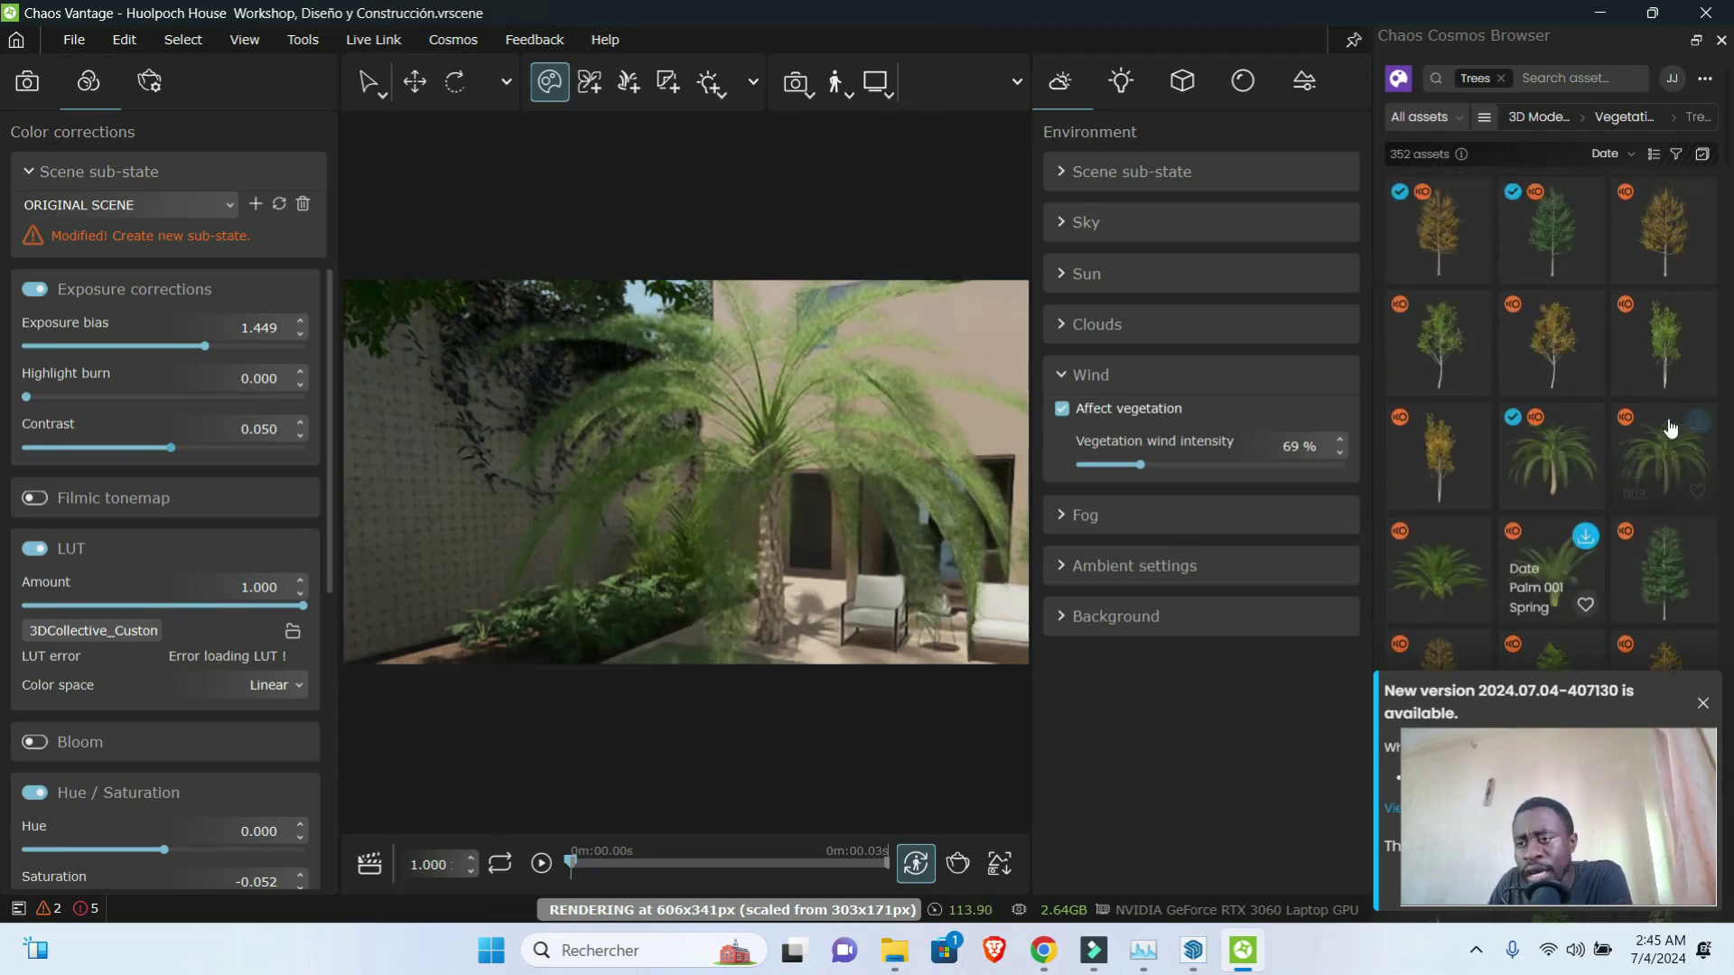
pyautogui.scroll(-5, 880, 484)
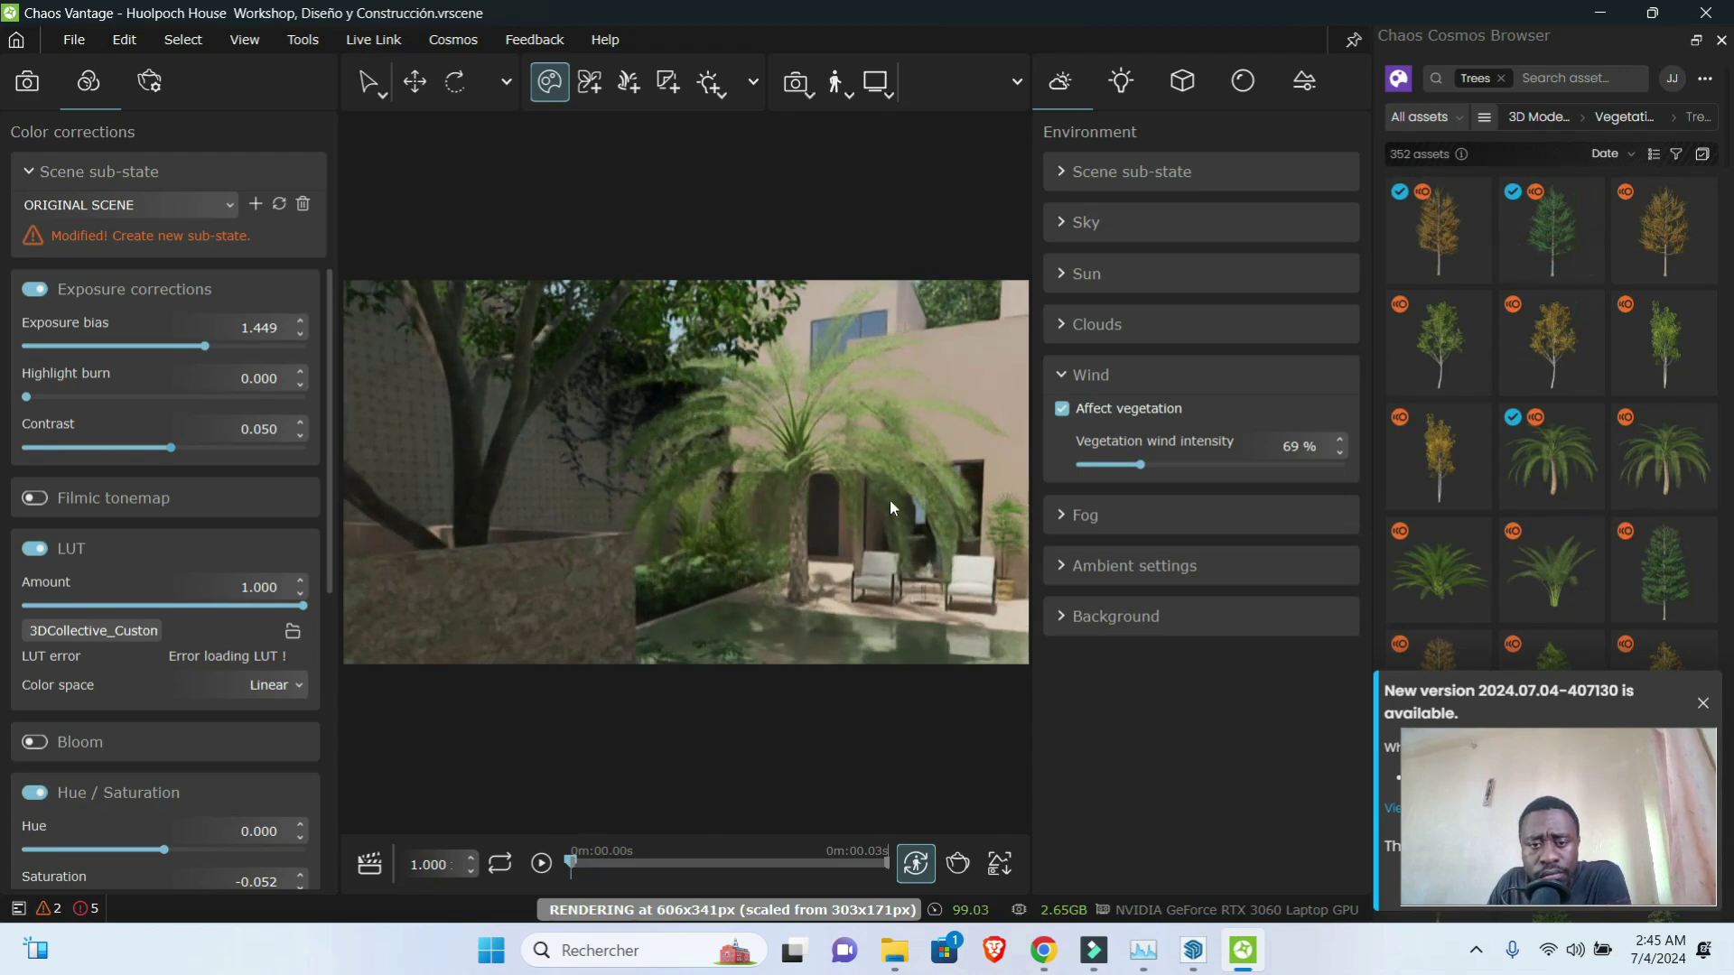
pyautogui.moveTo(1559, 259)
pyautogui.mouseDown()
pyautogui.moveTo(920, 620)
pyautogui.moveTo(903, 649)
pyautogui.moveTo(925, 642)
pyautogui.mouseUp()
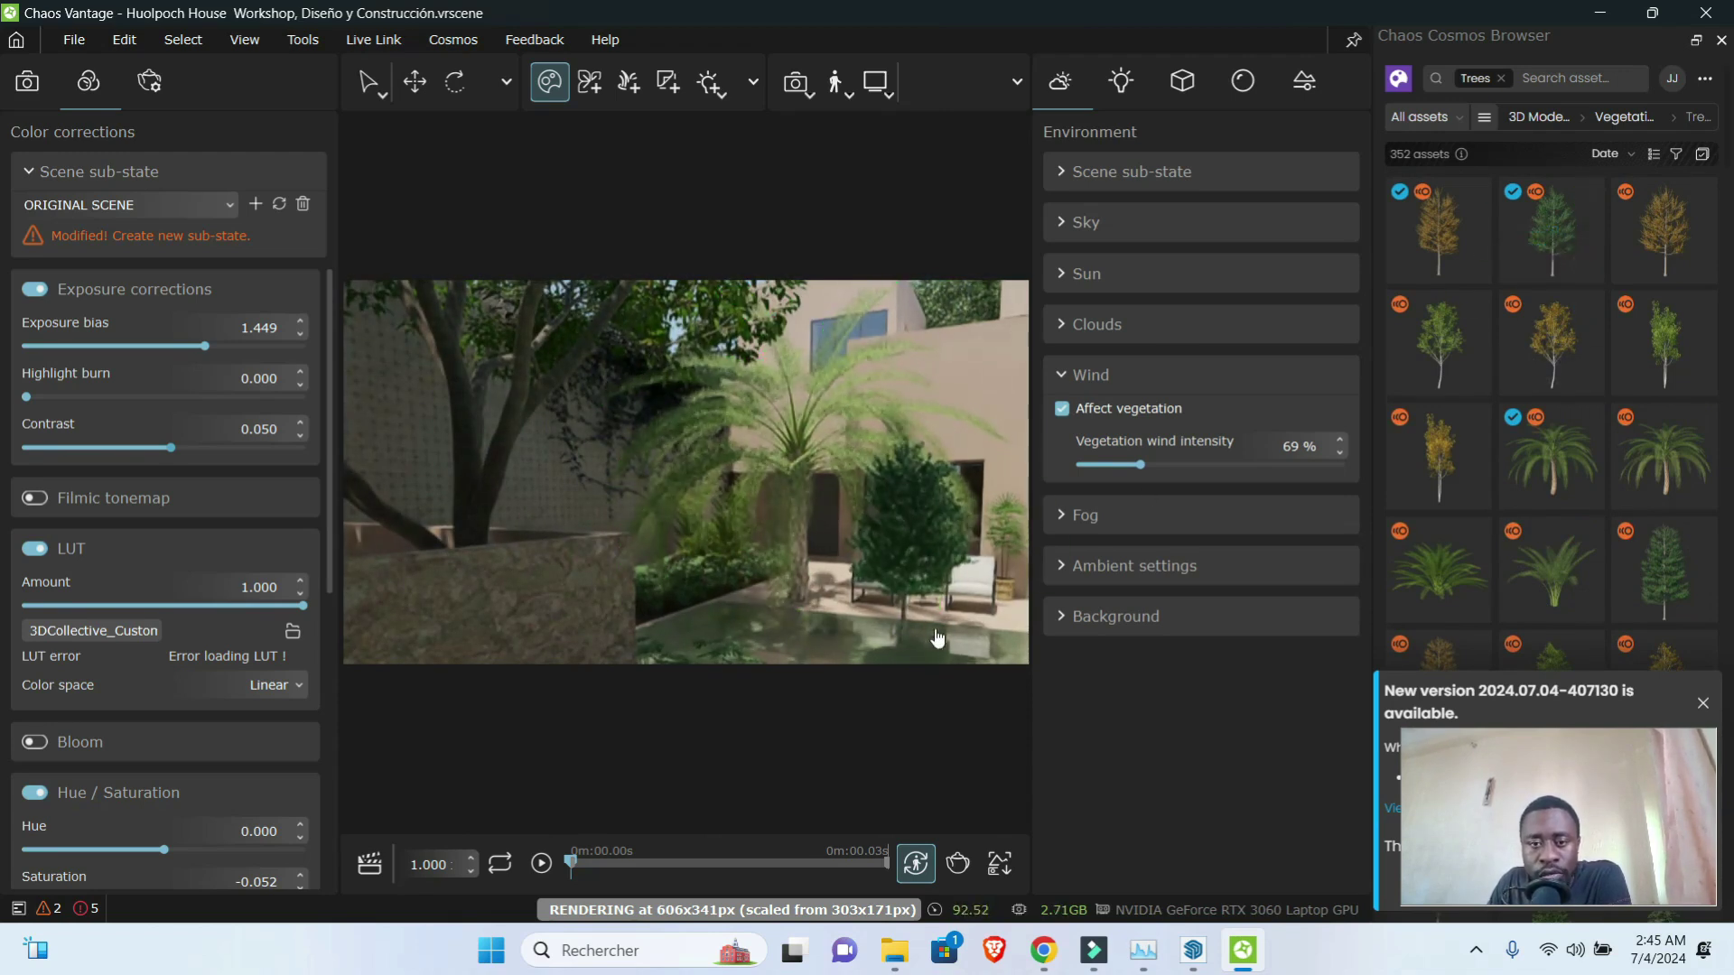
pyautogui.scroll(5, 936, 638)
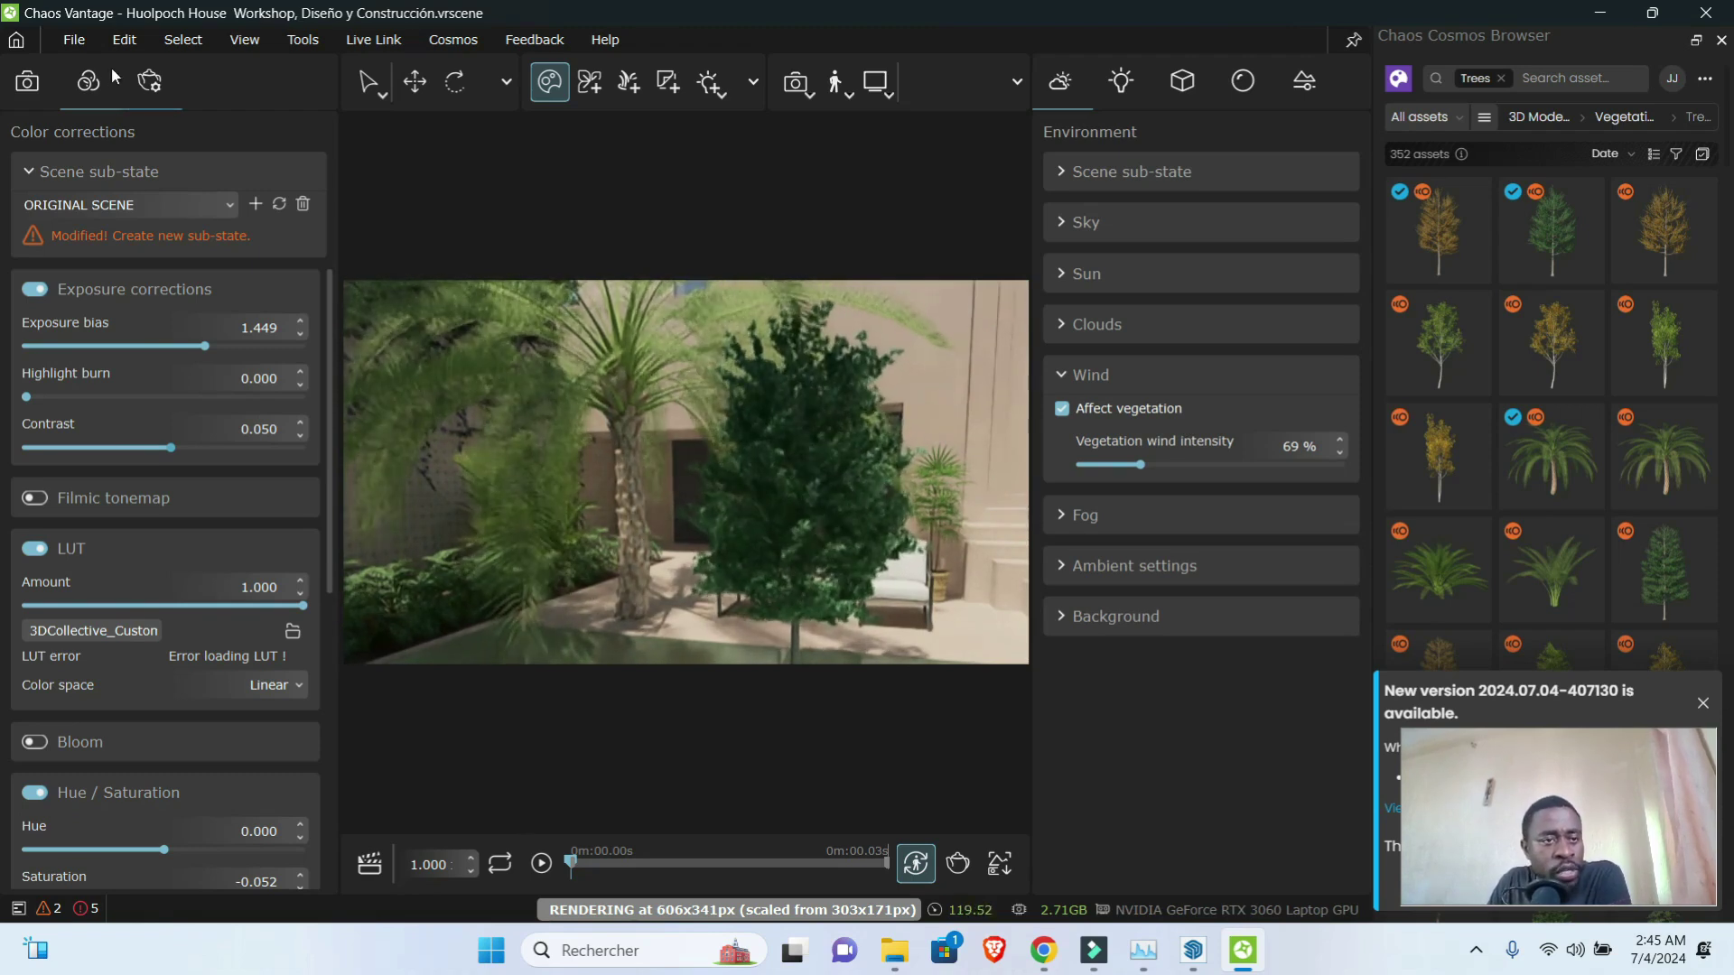
# - Start a new empty scene and discard the unsaved changes to the house scene
pyautogui.click(76, 40)
pyautogui.click(155, 70)
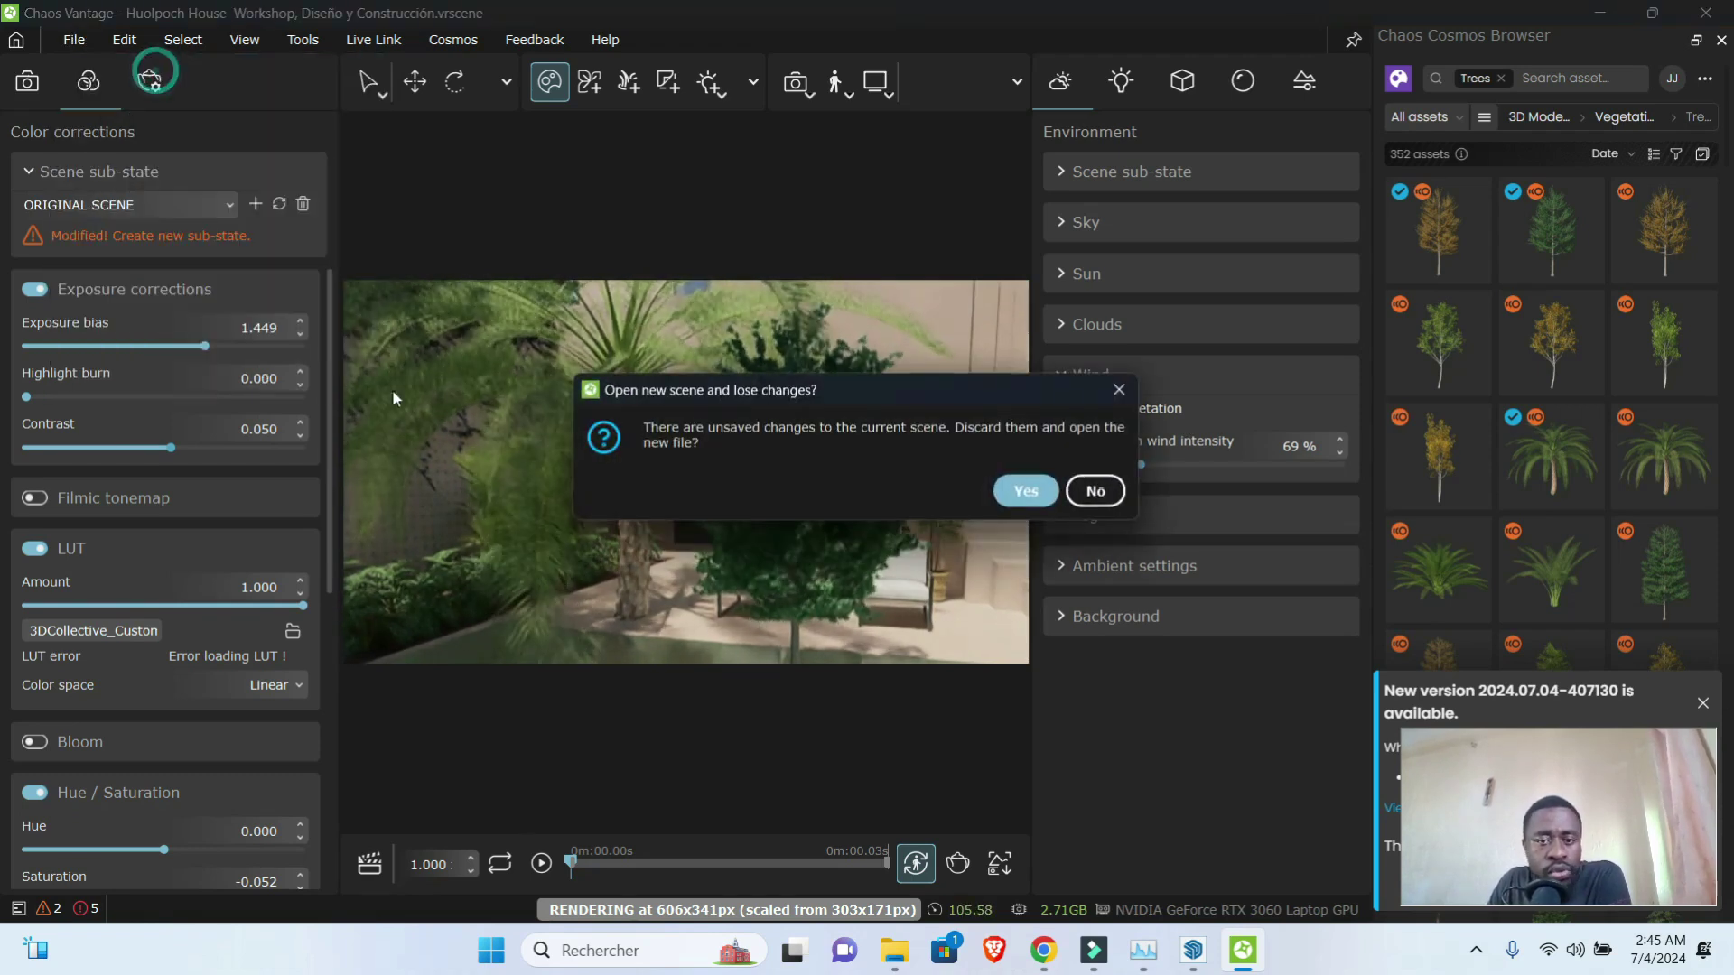
pyautogui.click(1024, 493)
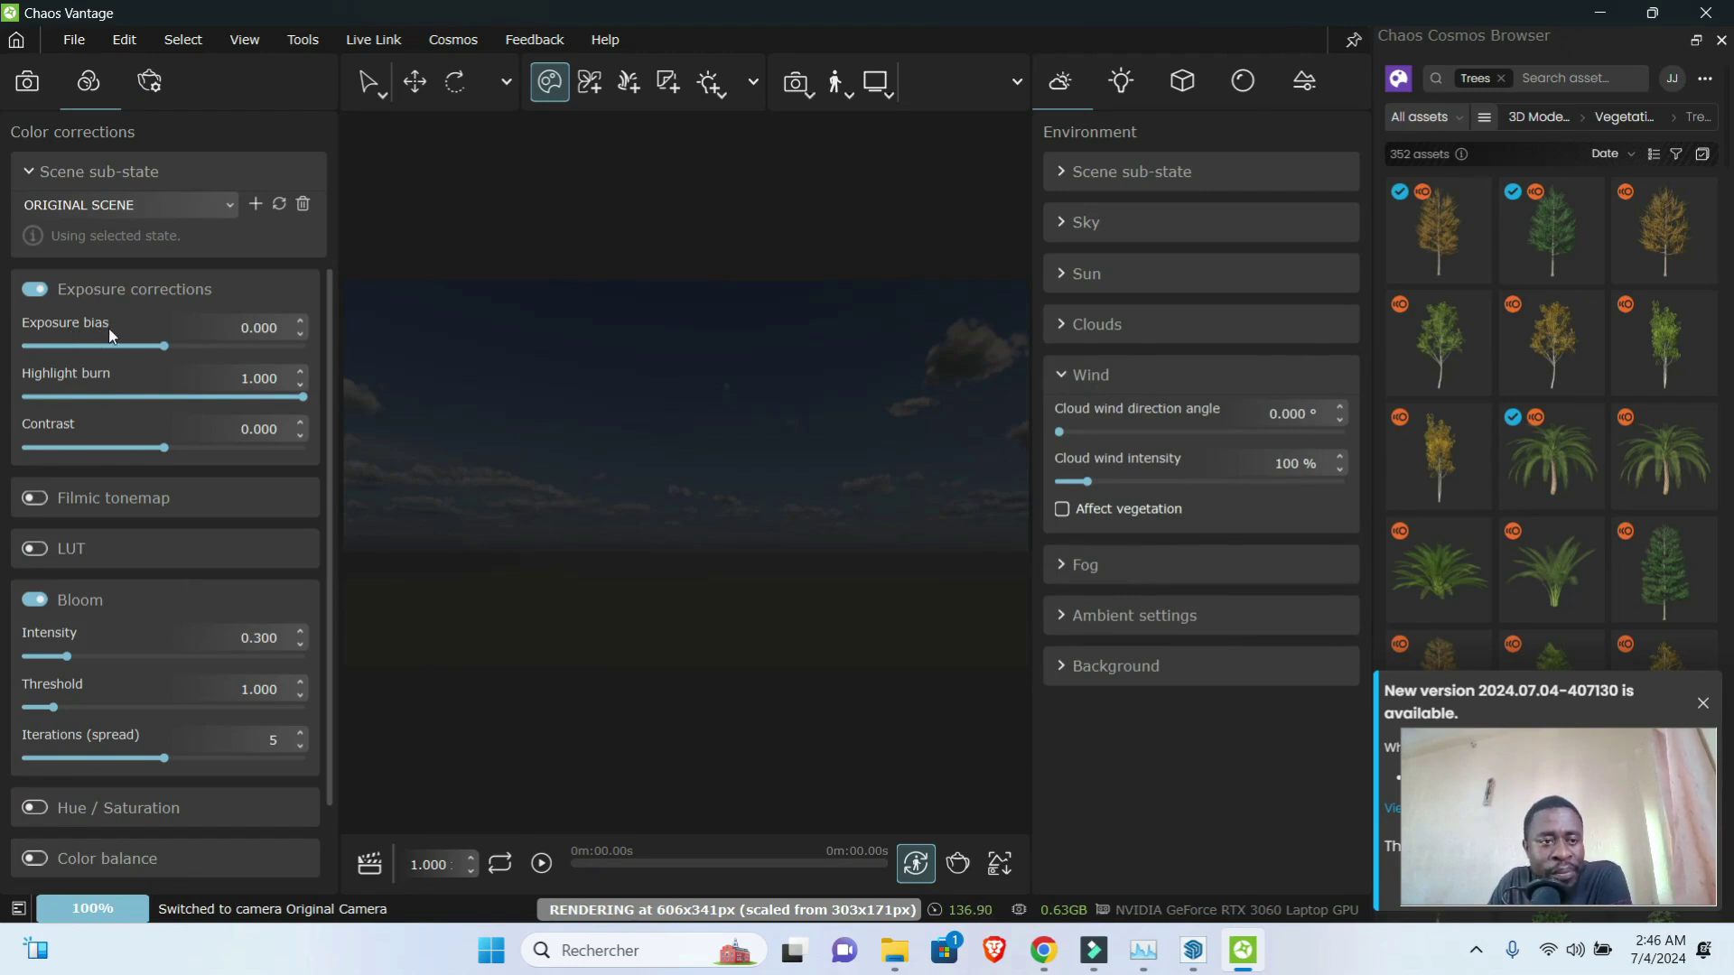
# - Set the exposure bias to 3.286 and place a Date Palm 003 from the Cosmos assets on the empty ground
pyautogui.moveTo(164, 345); pyautogui.dragTo(257, 359)
pyautogui.moveTo(542, 506); pyautogui.dragTo(739, 575)
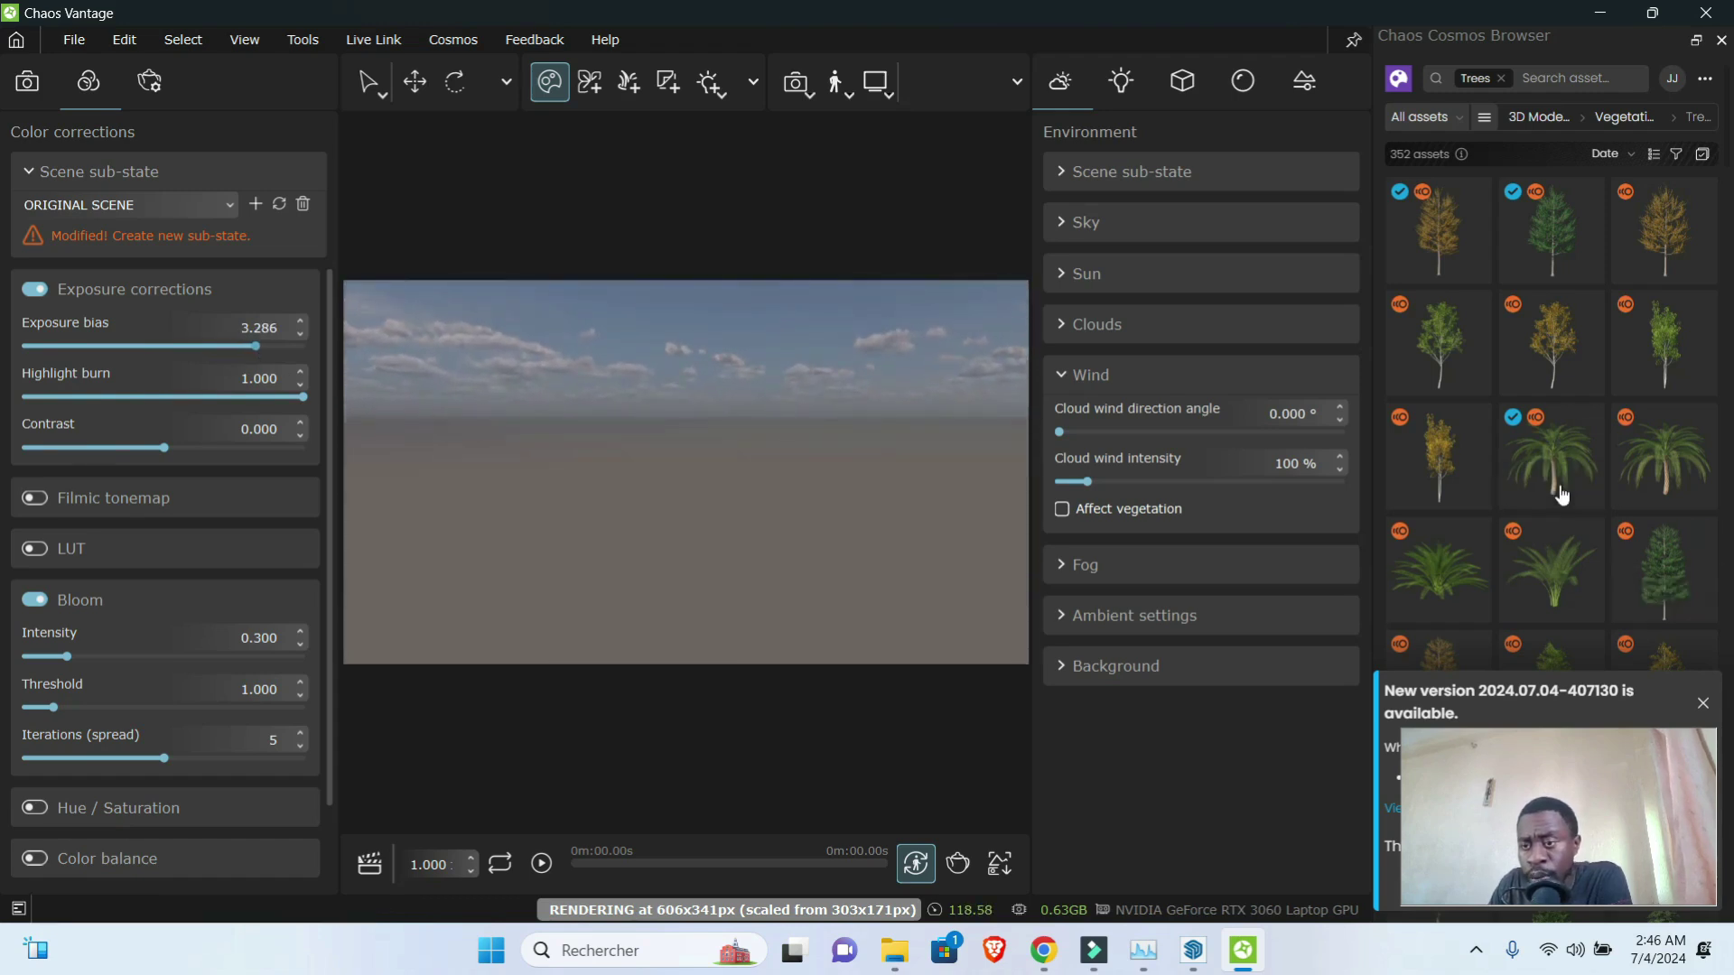
pyautogui.moveTo(1565, 476)
pyautogui.mouseDown()
pyautogui.moveTo(1445, 452)
pyautogui.moveTo(816, 484)
pyautogui.mouseUp()
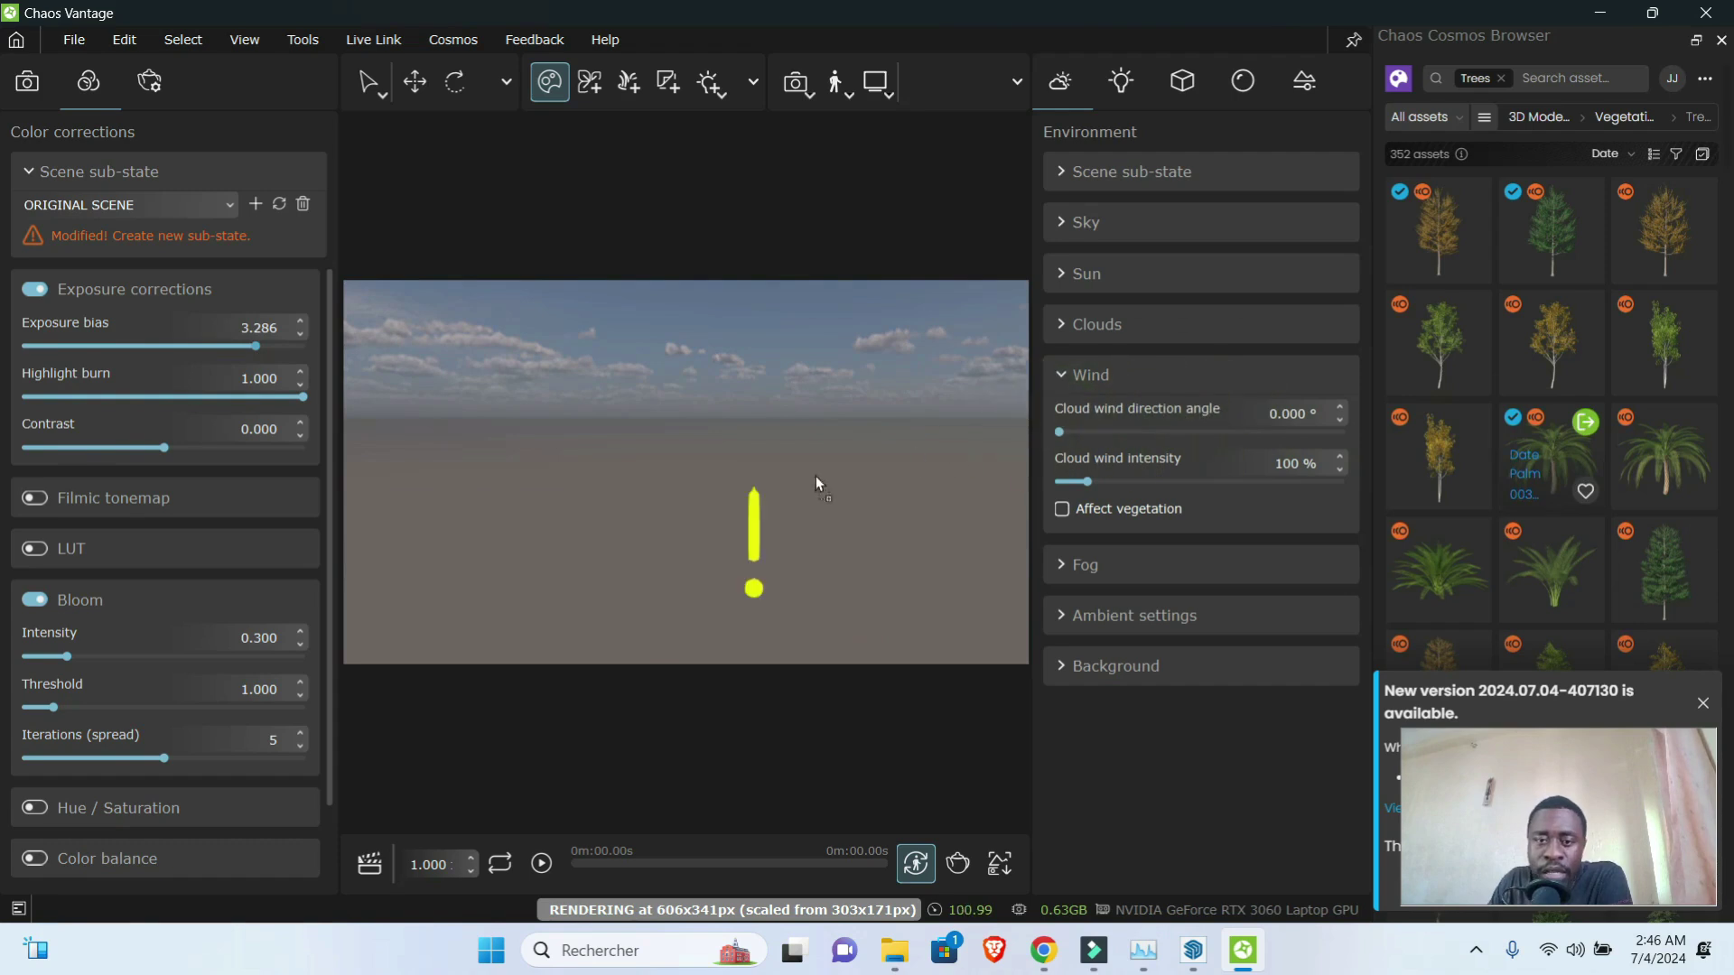
pyautogui.moveTo(791, 551); pyautogui.dragTo(778, 565)
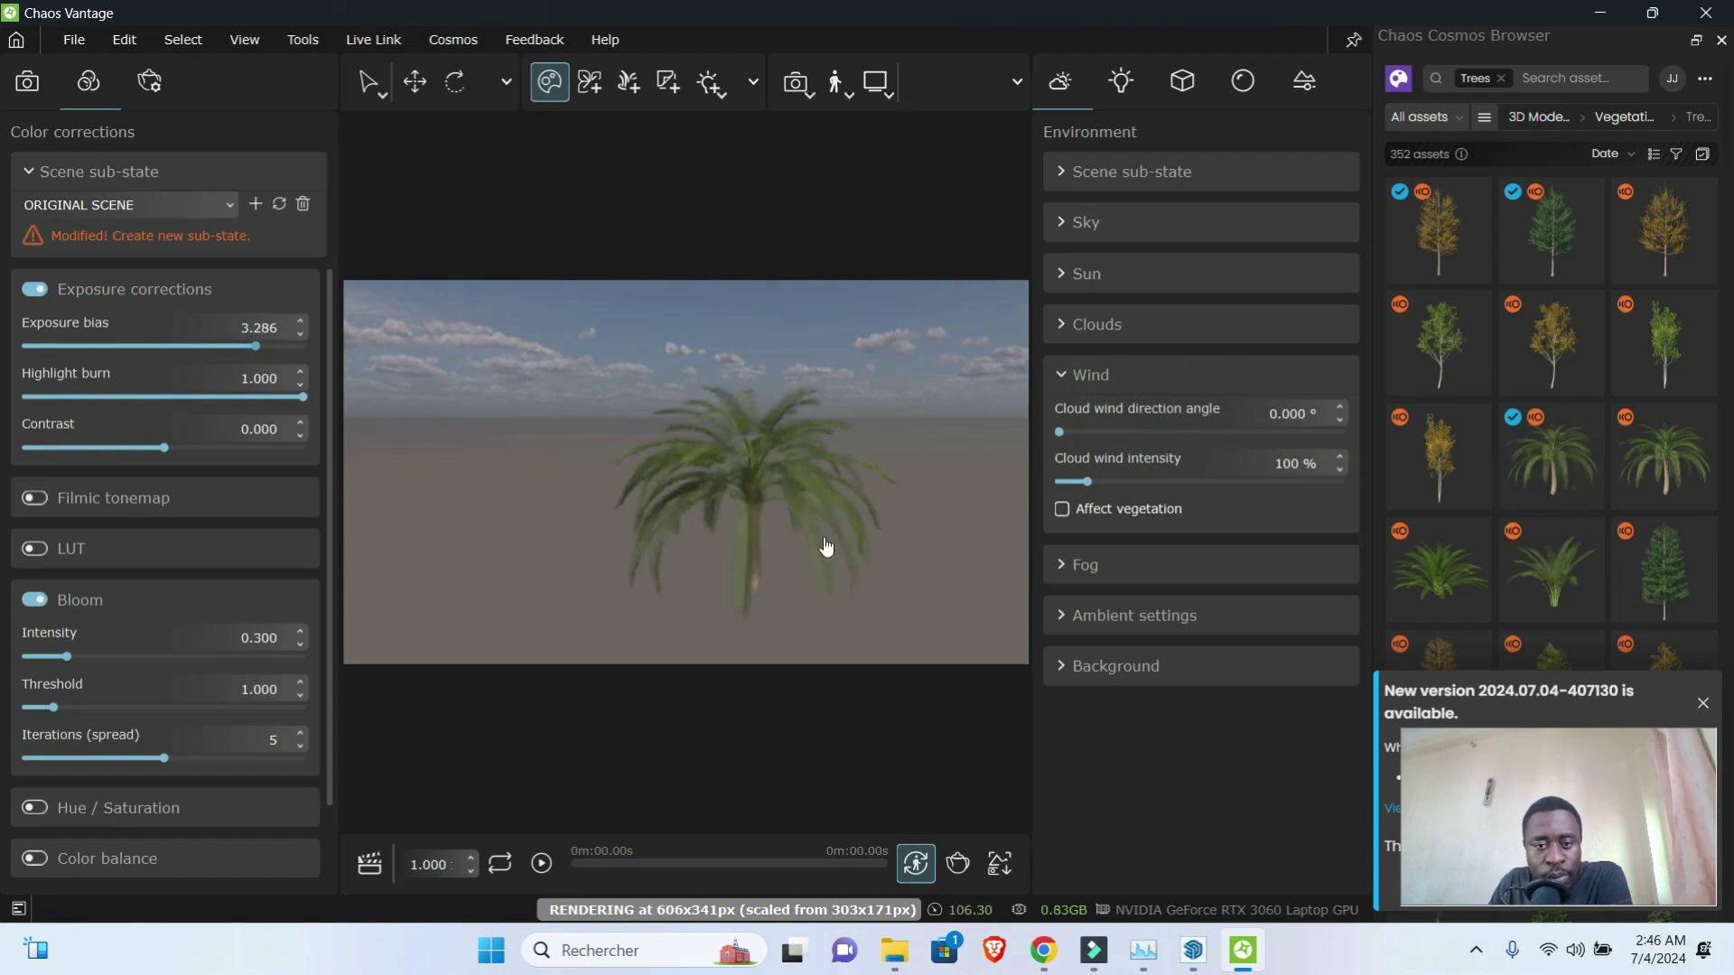
# - Enable wind on the vegetation with a 286.853° cloud wind direction, 108 % cloud wind intensity and 300 % vegetation wind intensity
pyautogui.click(1062, 509)
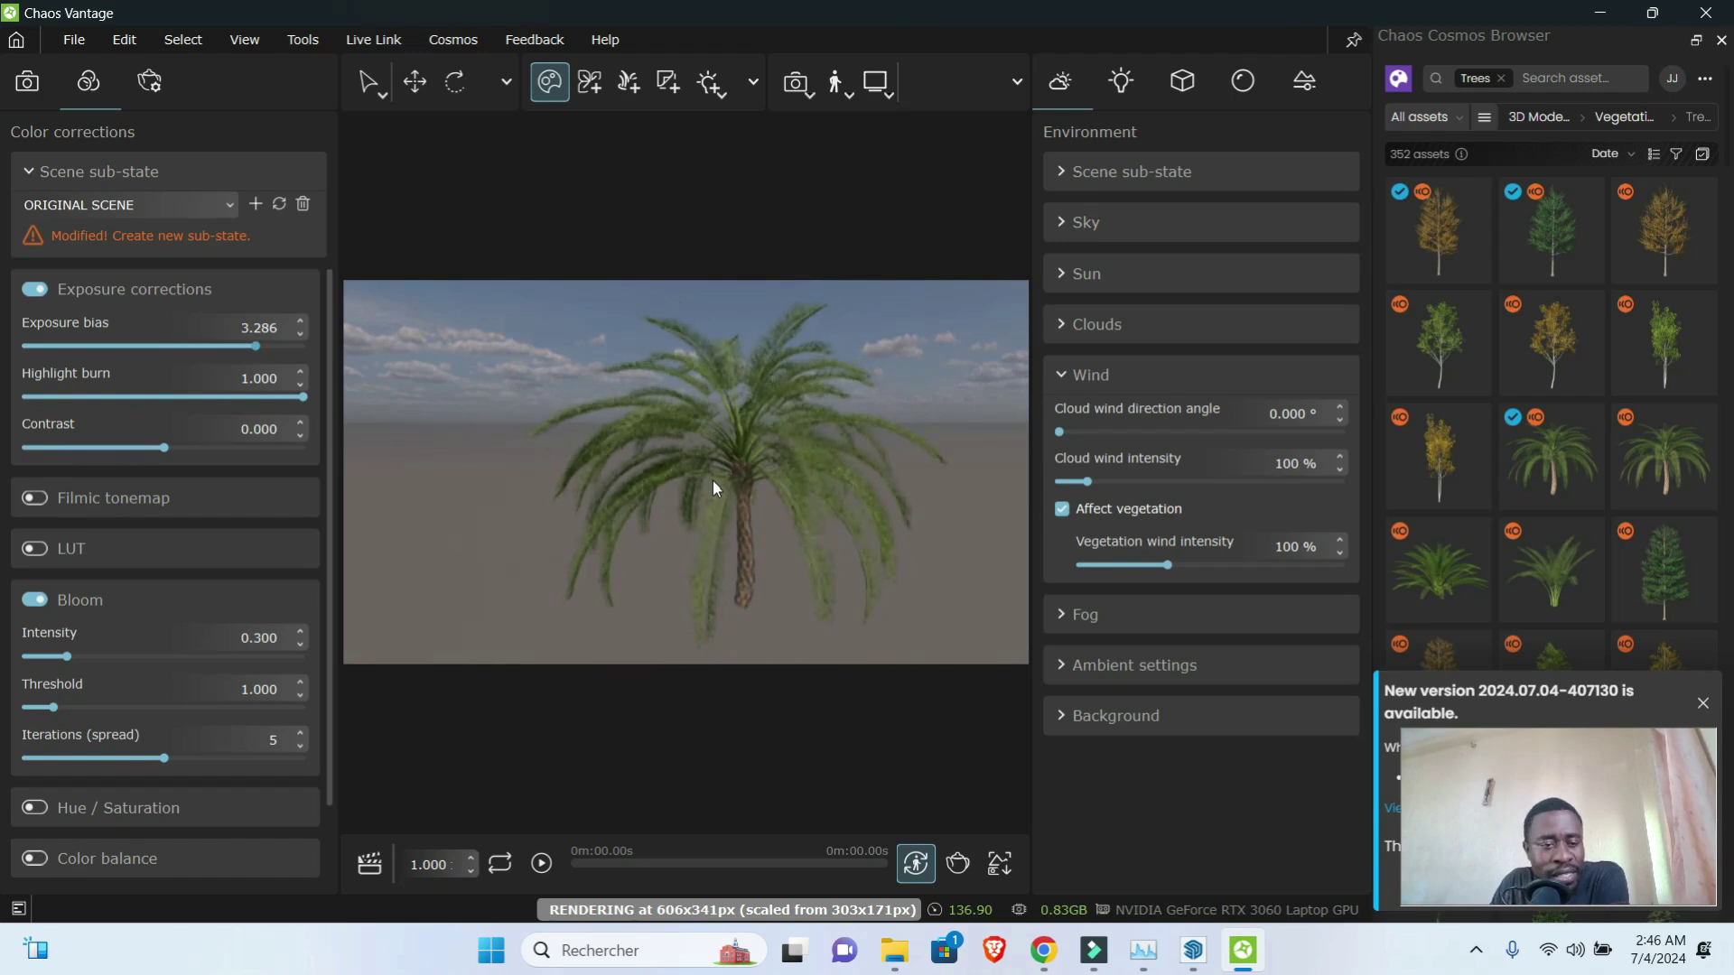
pyautogui.moveTo(1071, 432); pyautogui.dragTo(1284, 431)
pyautogui.moveTo(1114, 482)
pyautogui.mouseDown()
pyautogui.moveTo(1342, 484)
pyautogui.moveTo(1089, 486)
pyautogui.mouseUp()
pyautogui.moveTo(1168, 566); pyautogui.dragTo(1346, 566)
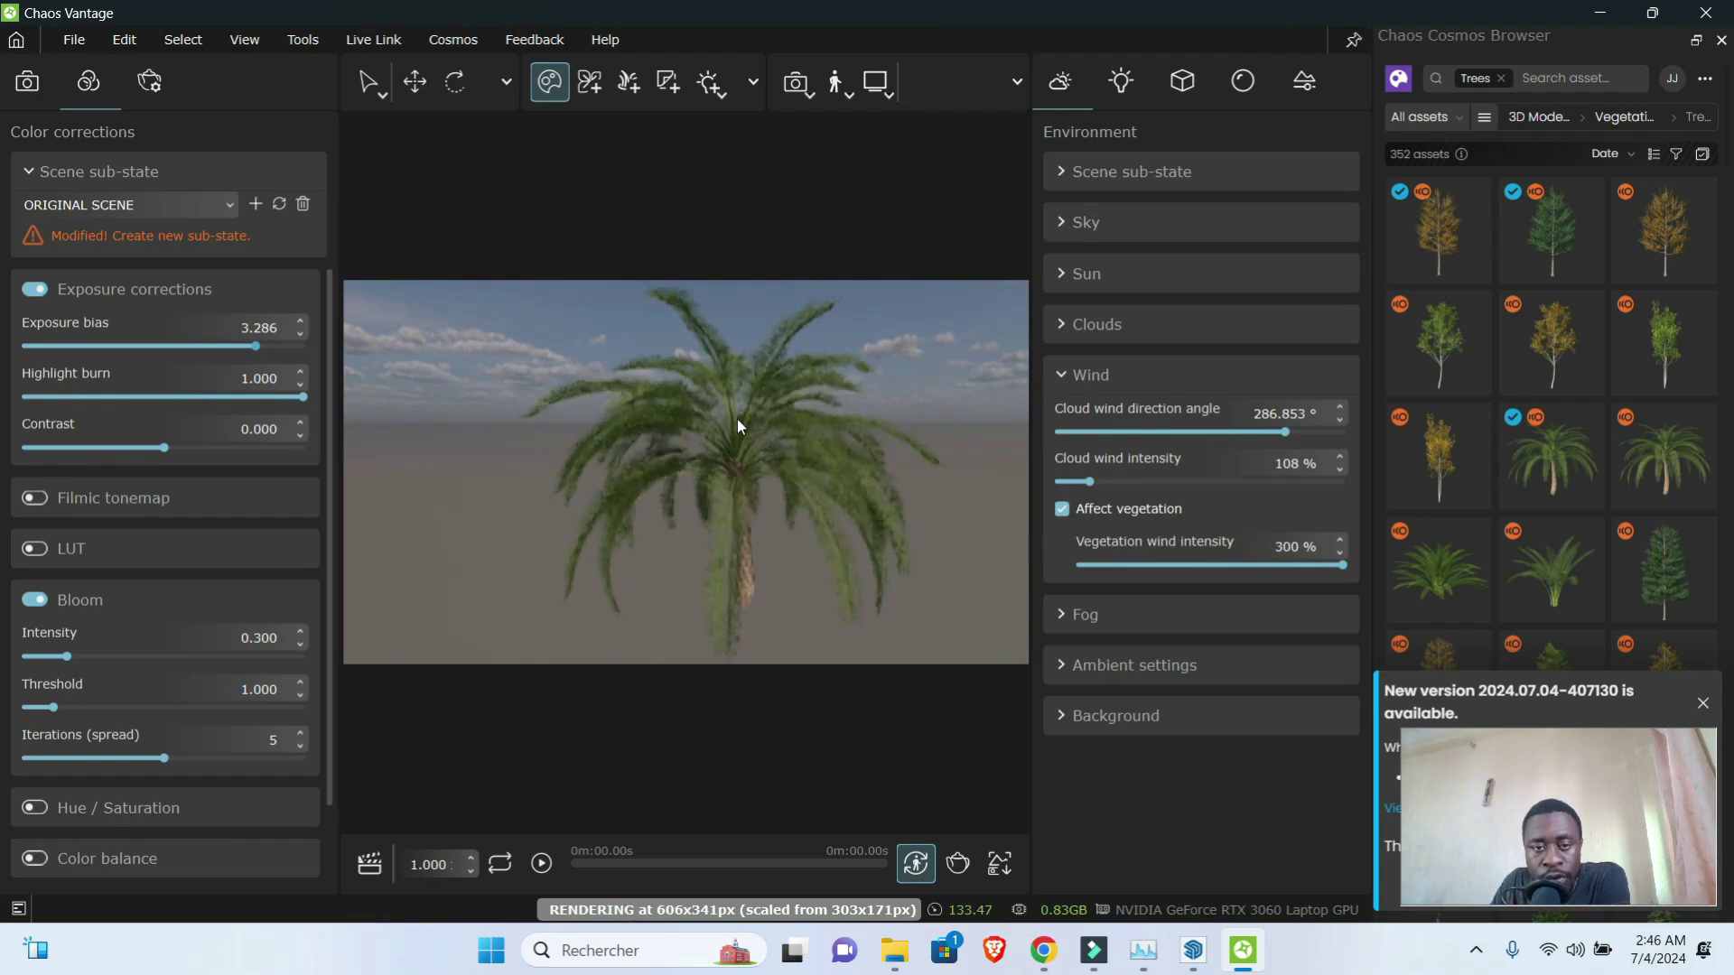
pyautogui.scroll(3, 737, 419)
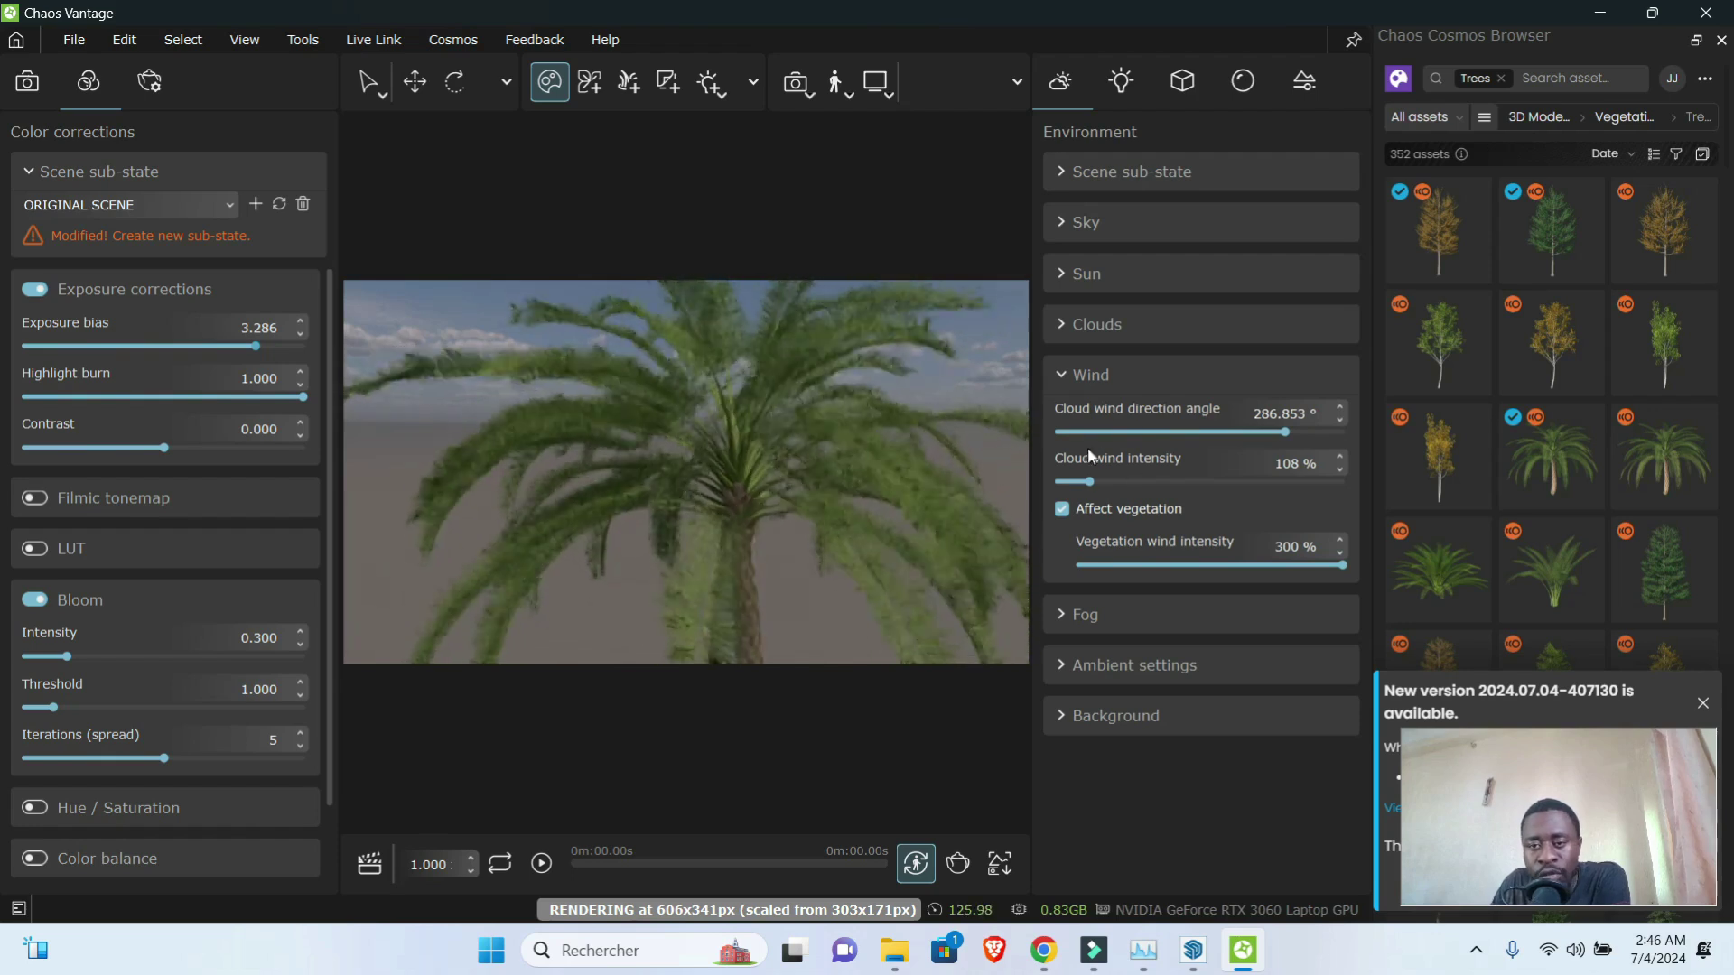
pyautogui.scroll(-3, 779, 392)
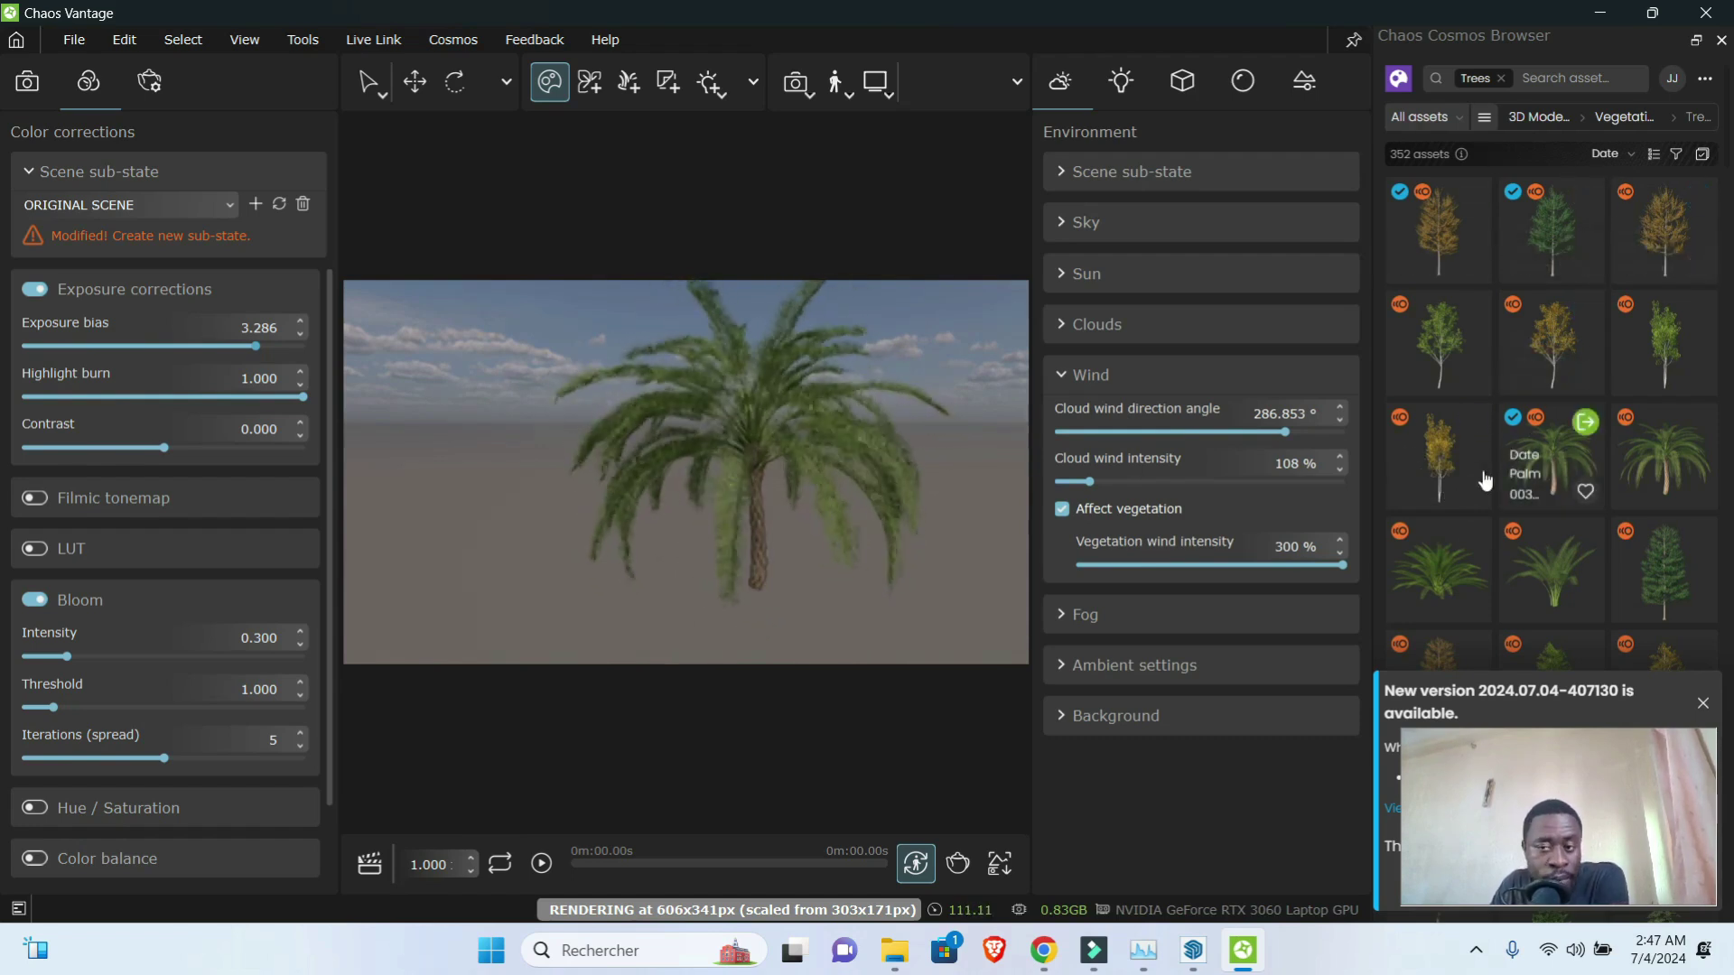
pyautogui.scroll(3, 739, 390)
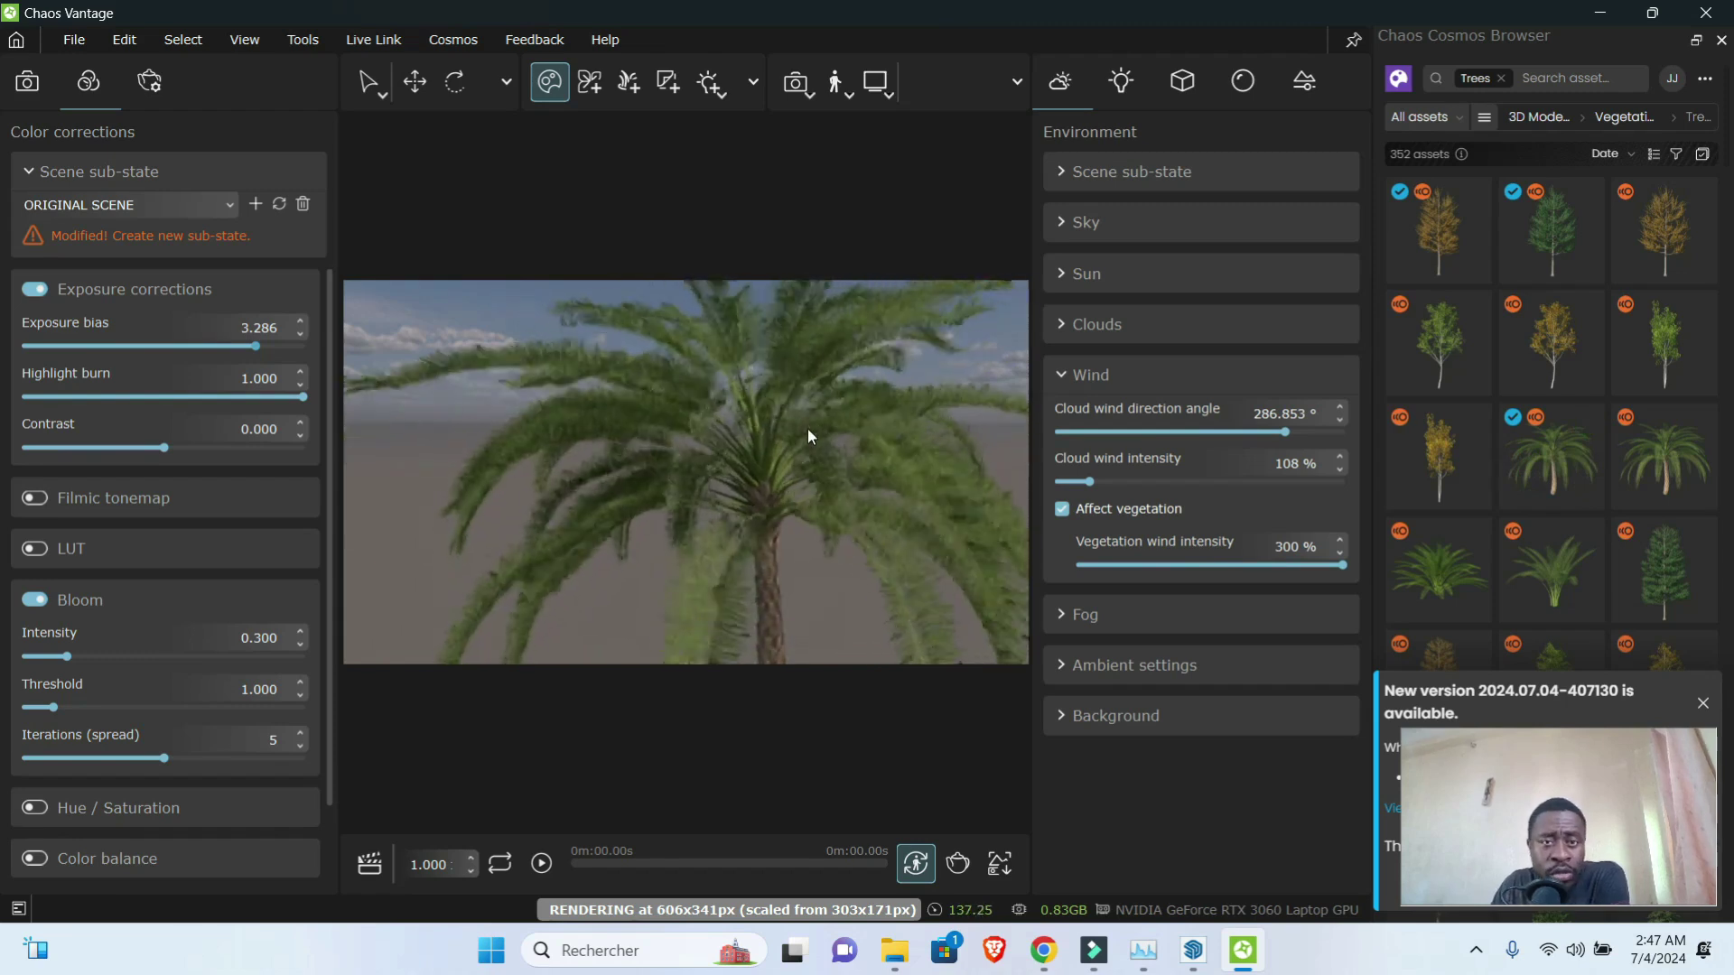
# - Enable the work-in-progress VR Settings tool
pyautogui.click(299, 41)
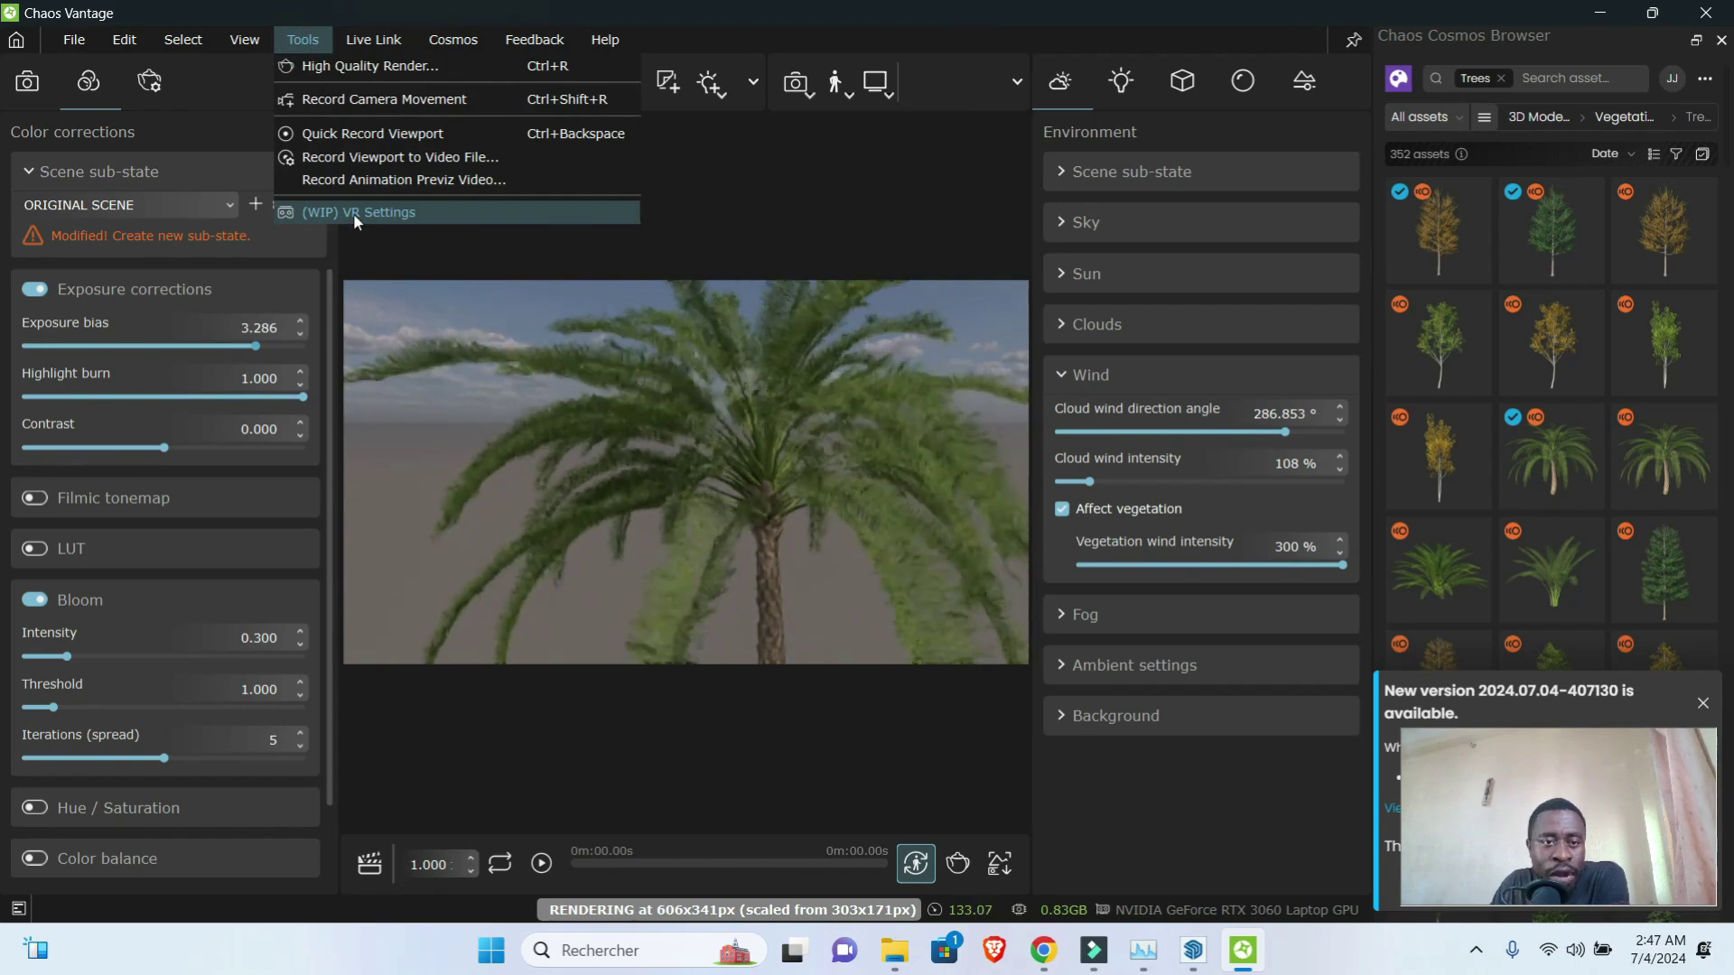
pyautogui.click(389, 212)
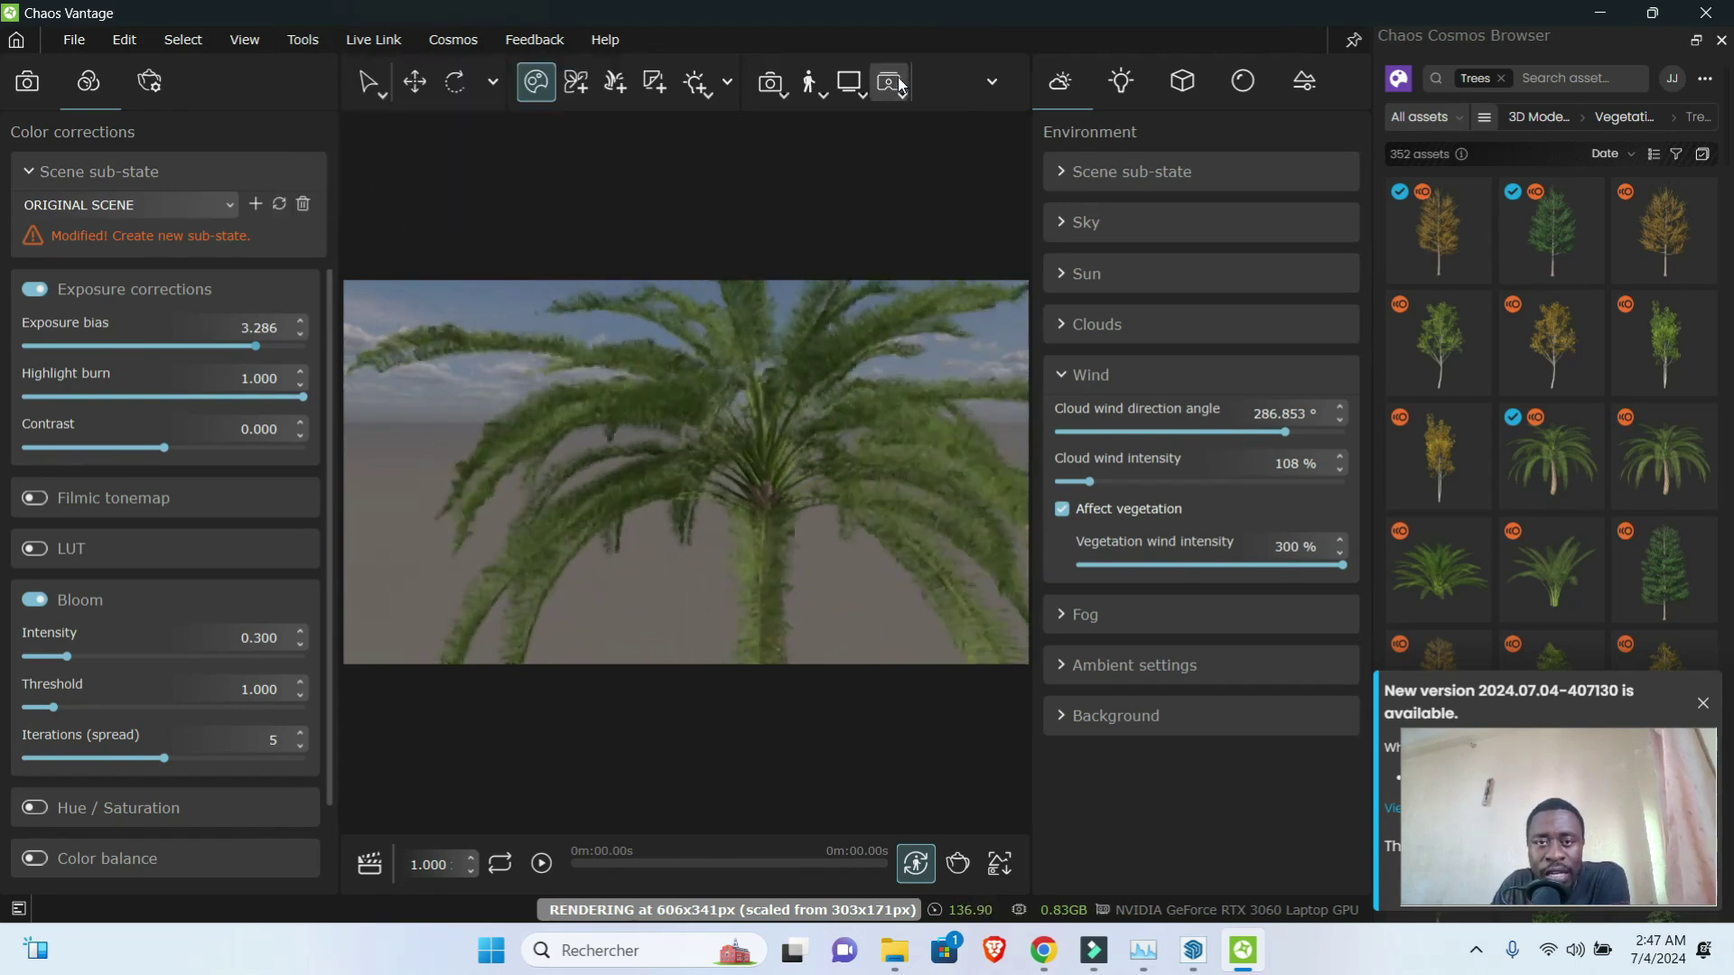
# - Stop the wind from affecting the vegetation and close the Chaos Cosmos Browser to enlarge the palm's view
pyautogui.click(1061, 509)
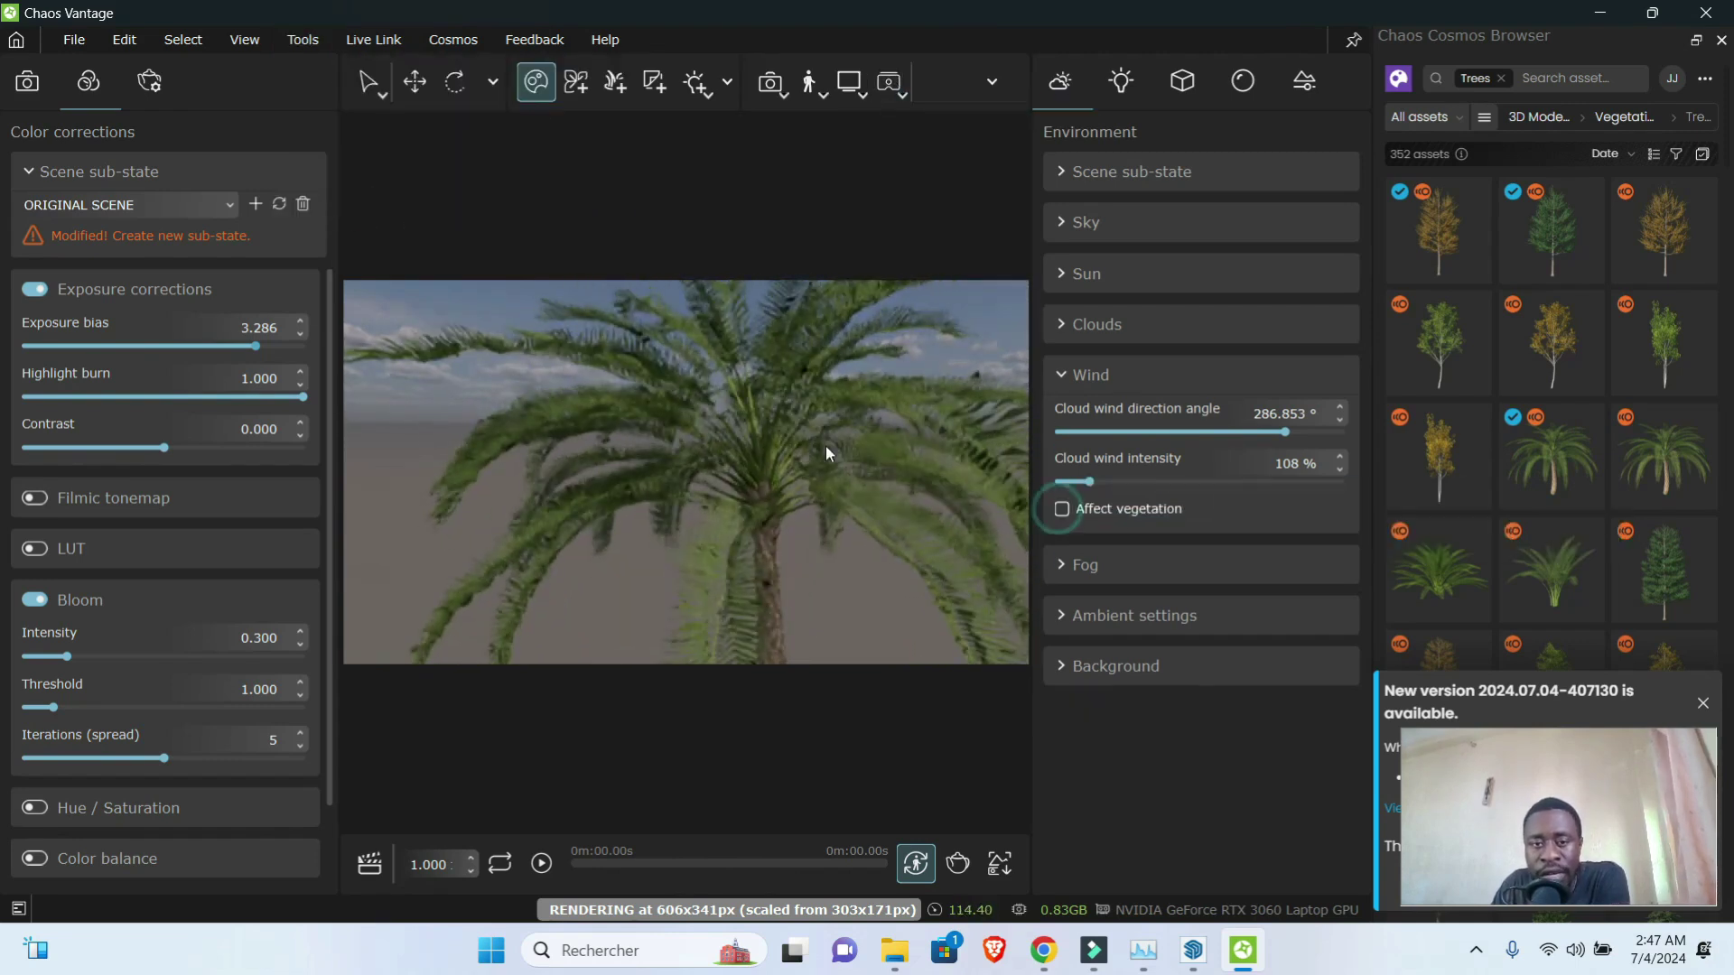
pyautogui.click(1723, 45)
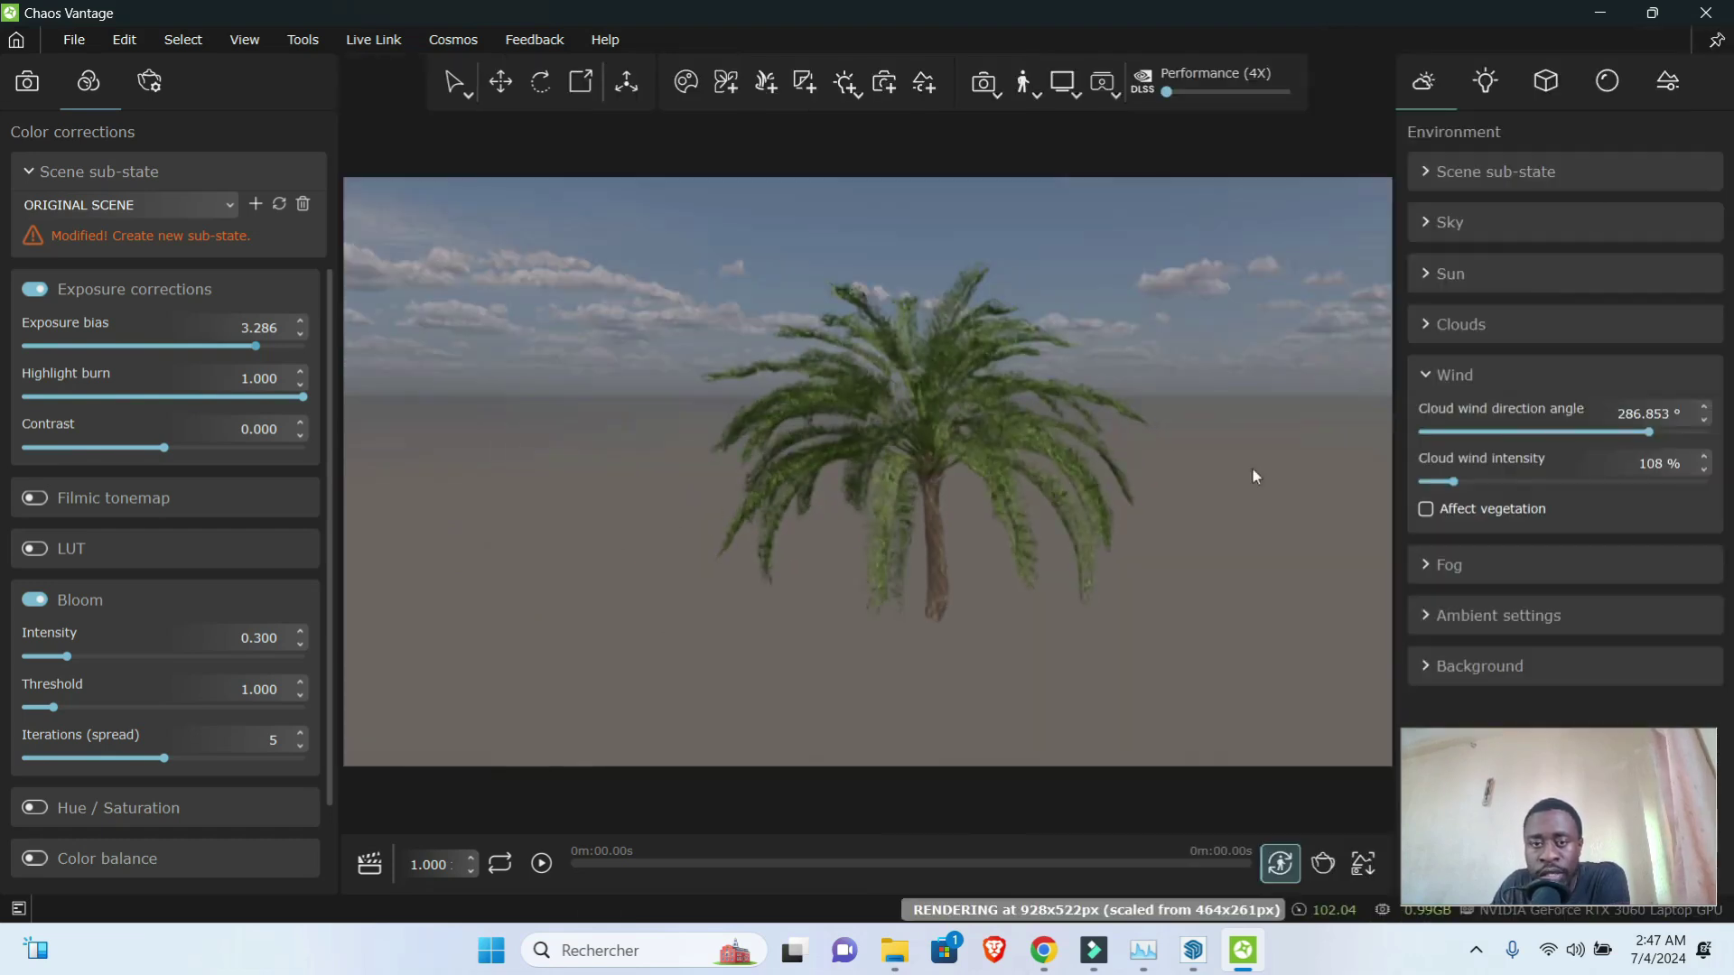
pyautogui.scroll(4, 863, 501)
pyautogui.scroll(-4, 726, 473)
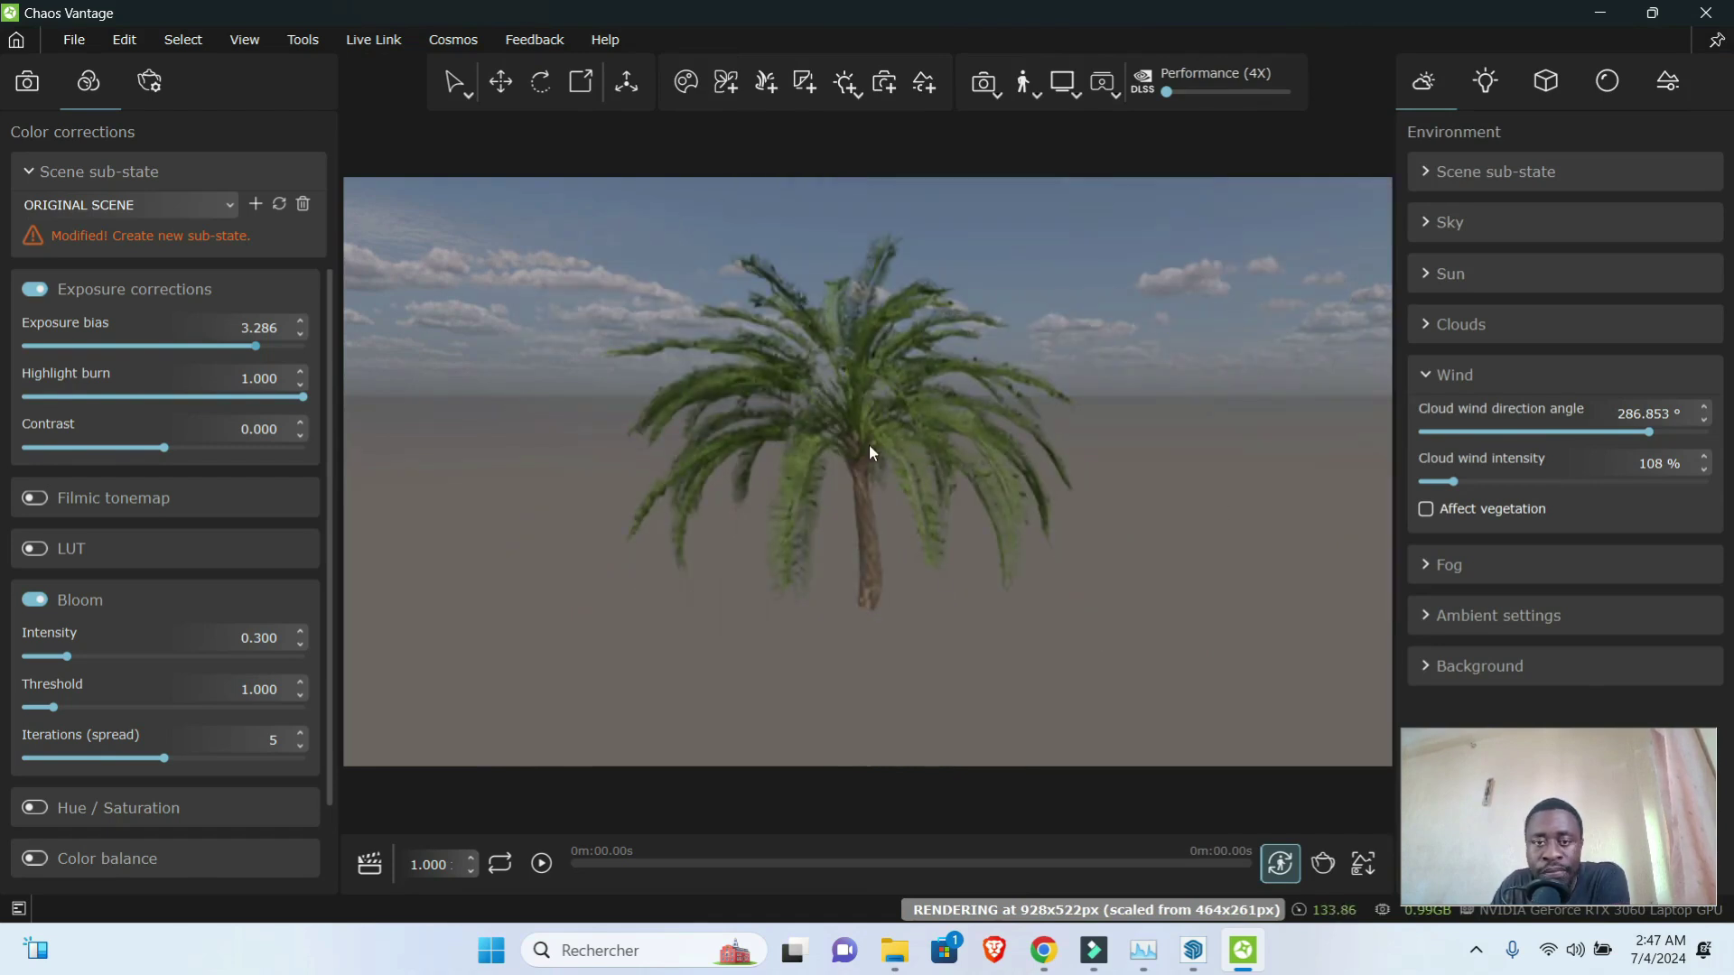
pyautogui.scroll(2, 866, 448)
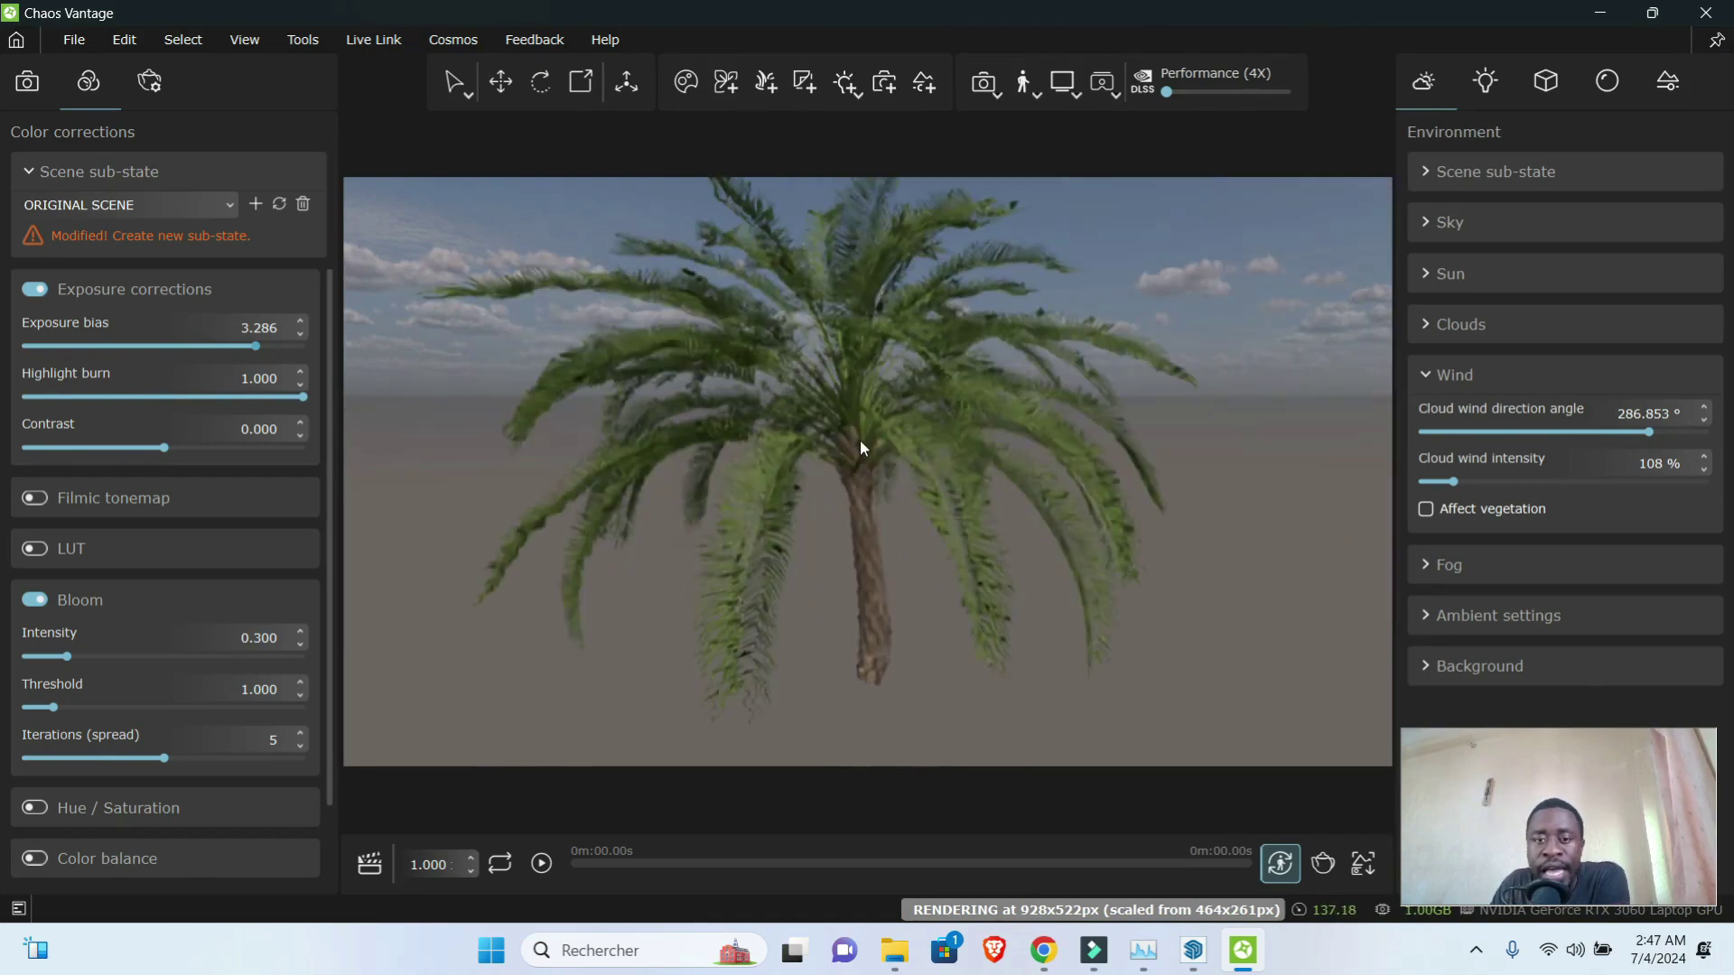
# - Set the VR resolution multiplier to 0.798x and try to start a VR session
pyautogui.click(1097, 84)
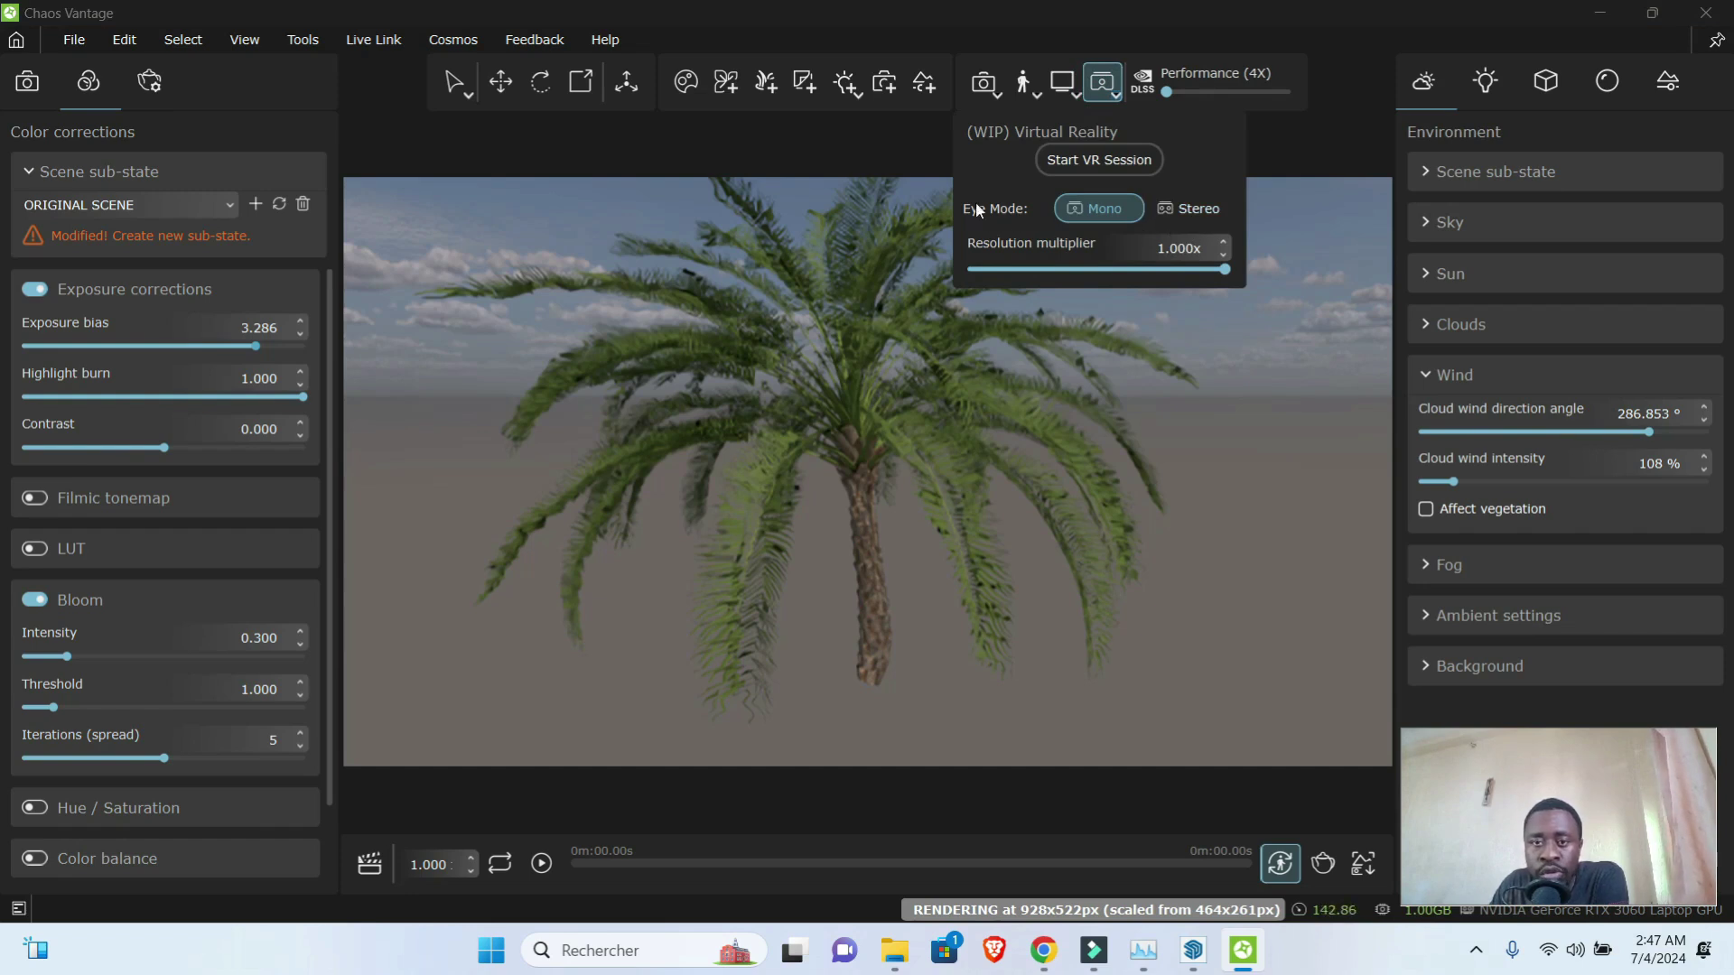
pyautogui.moveTo(1153, 269); pyautogui.dragTo(1168, 270)
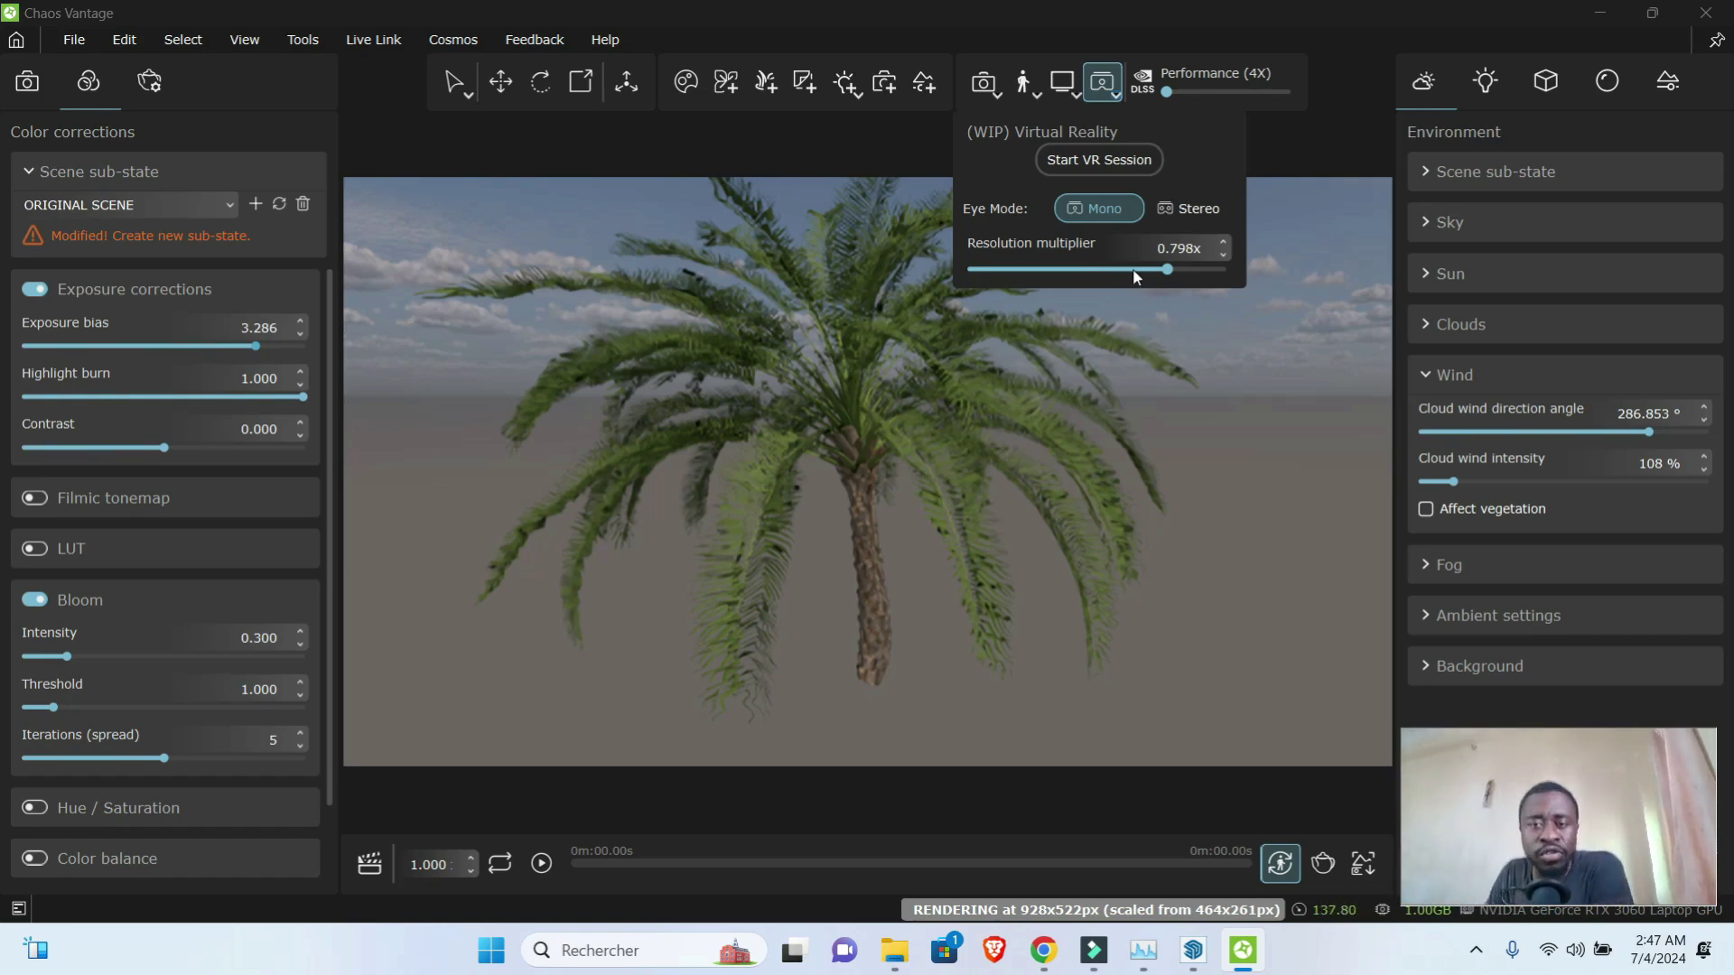
pyautogui.click(1092, 160)
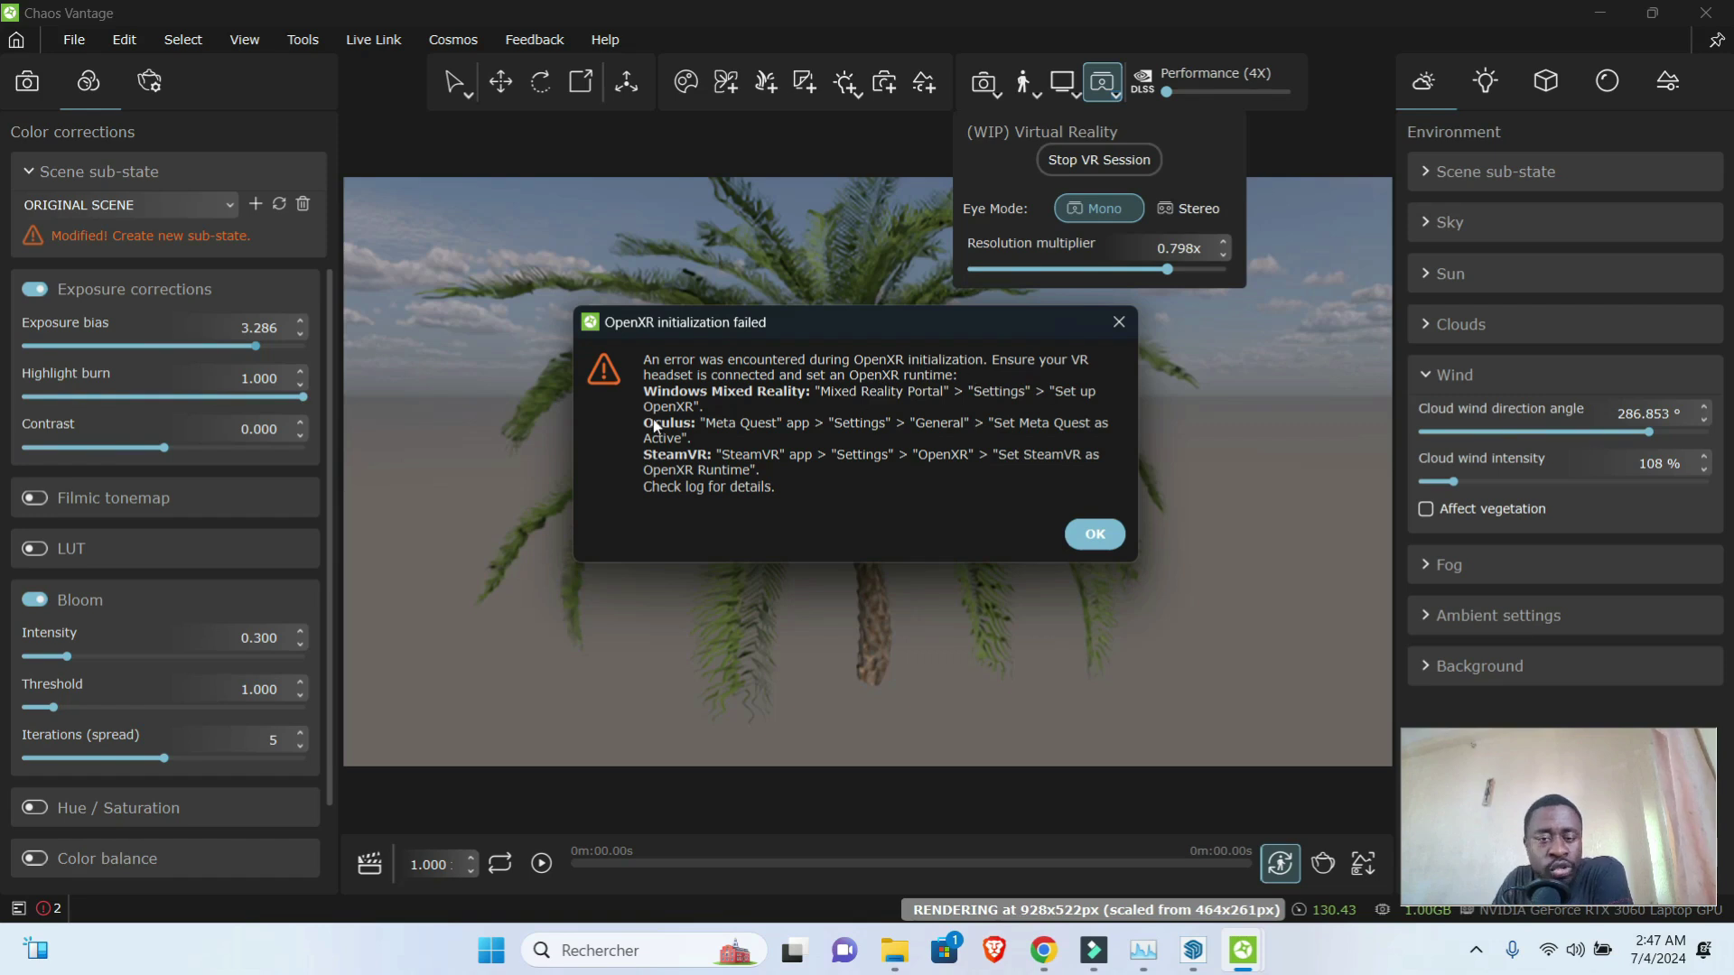
pyautogui.click(1119, 323)
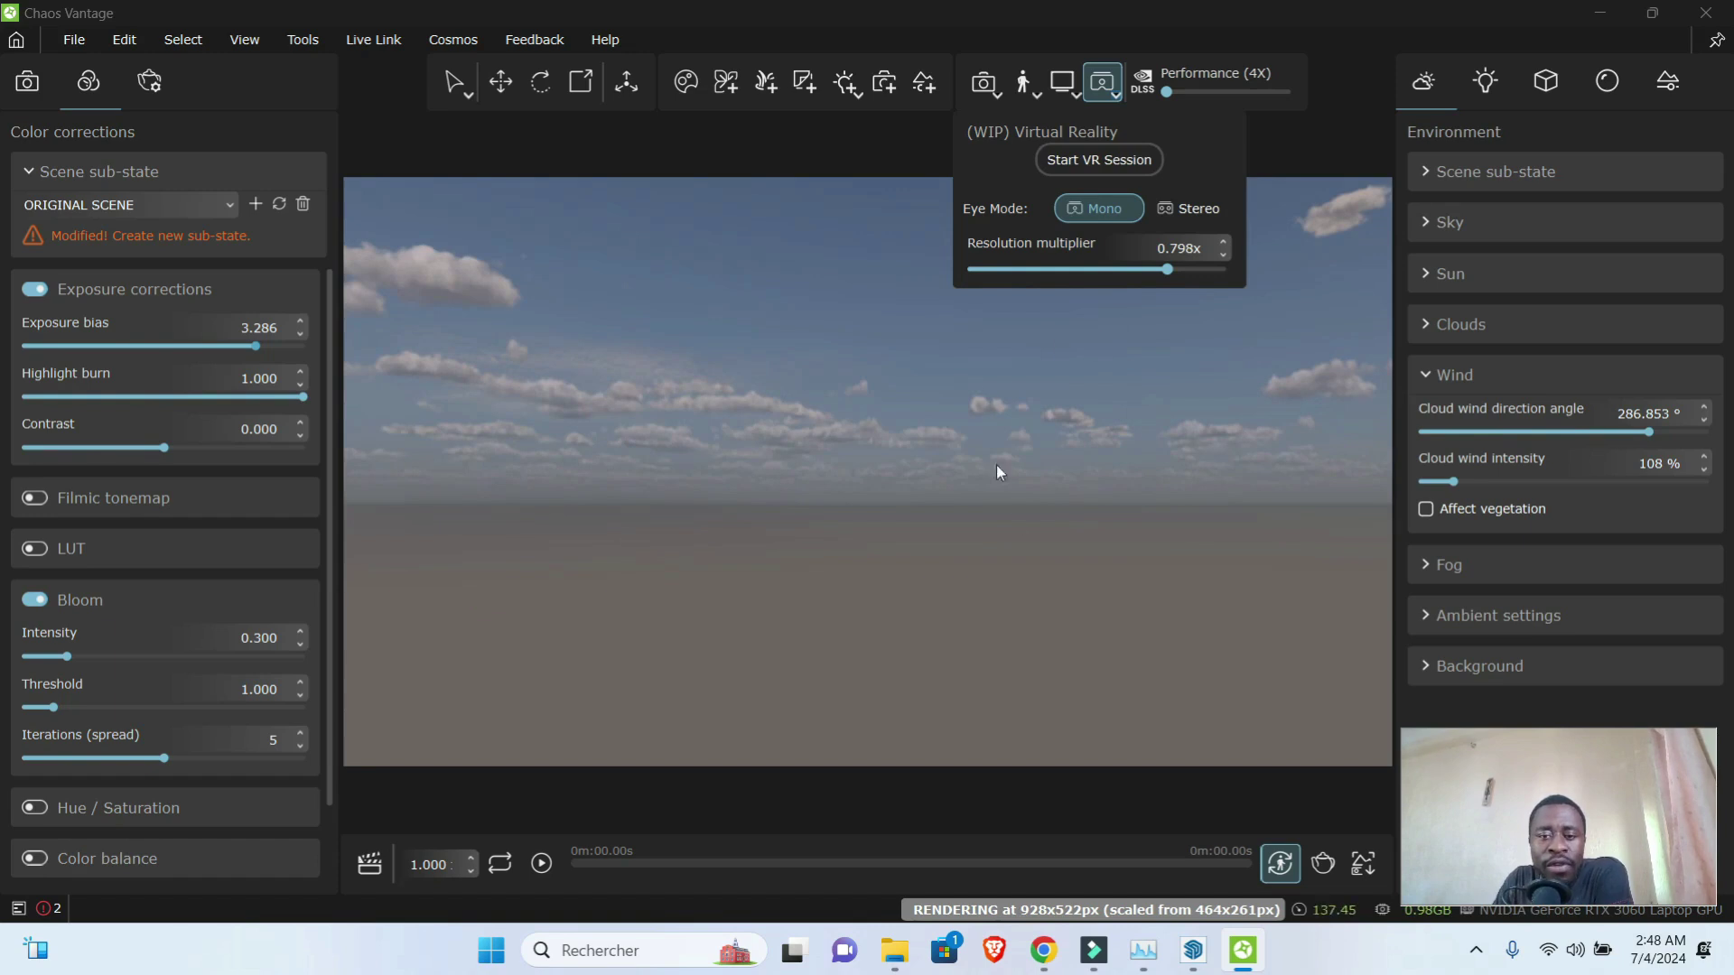
pyautogui.moveTo(1003, 457); pyautogui.dragTo(962, 495)
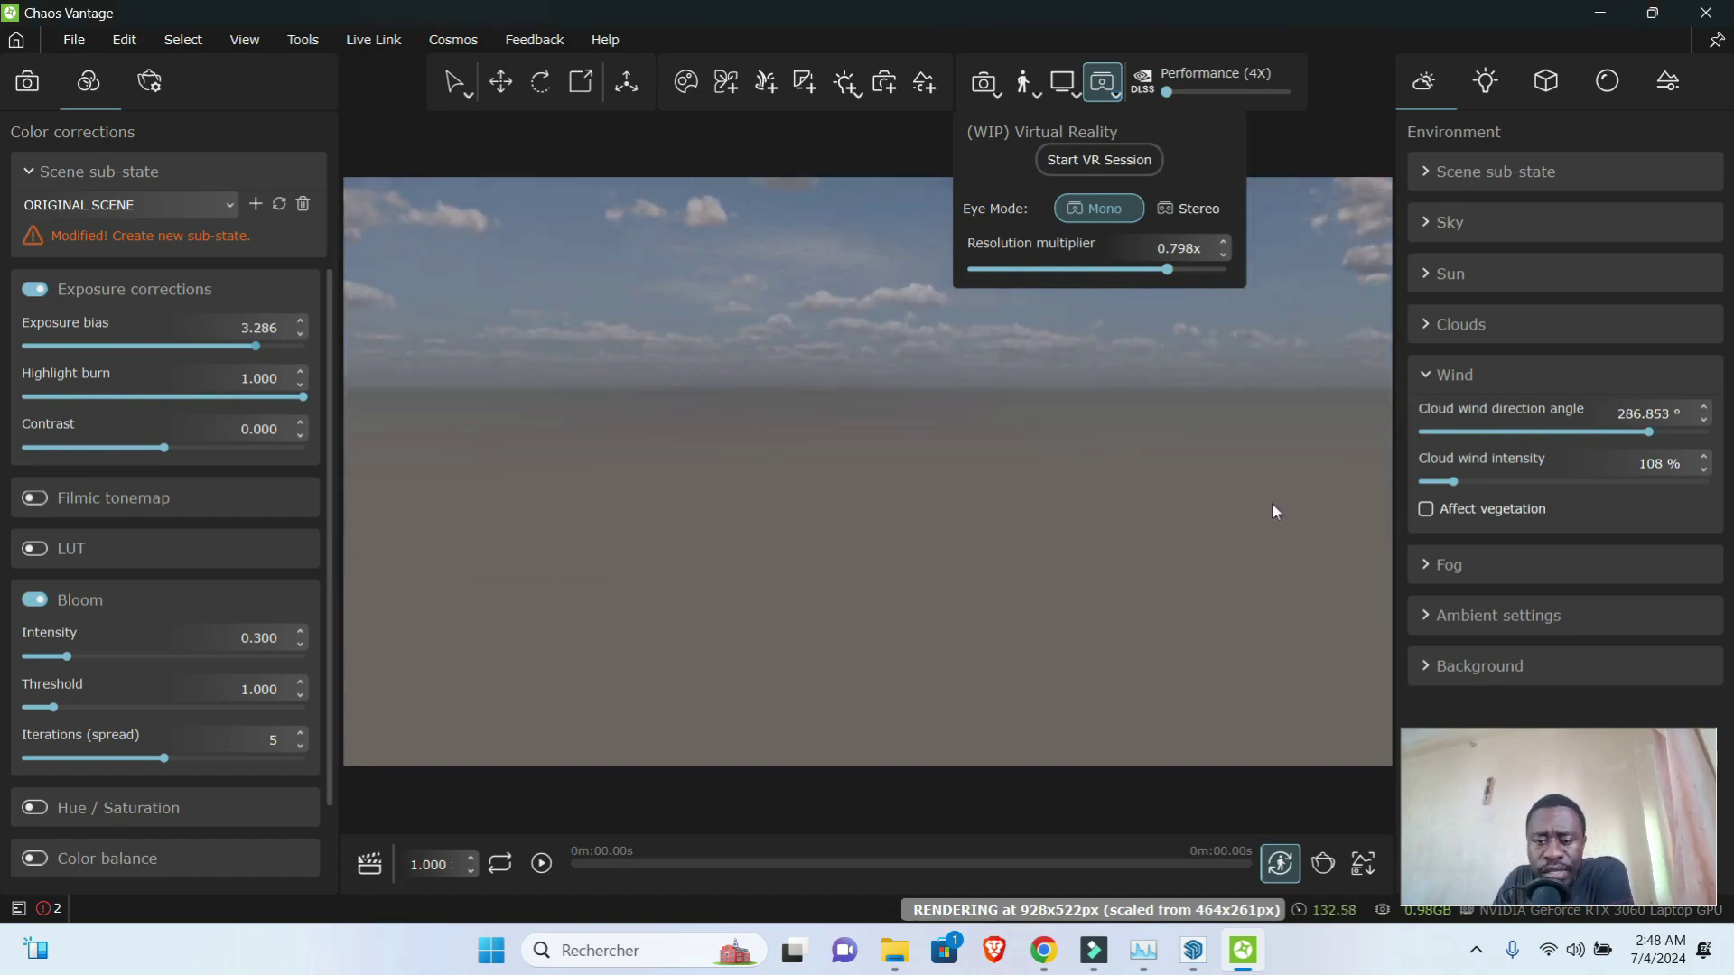
# - Switch to Chrome and review the new features and modifications in the Chaos Vantage v2.5.0 release notes
pyautogui.moveTo(1044, 950)
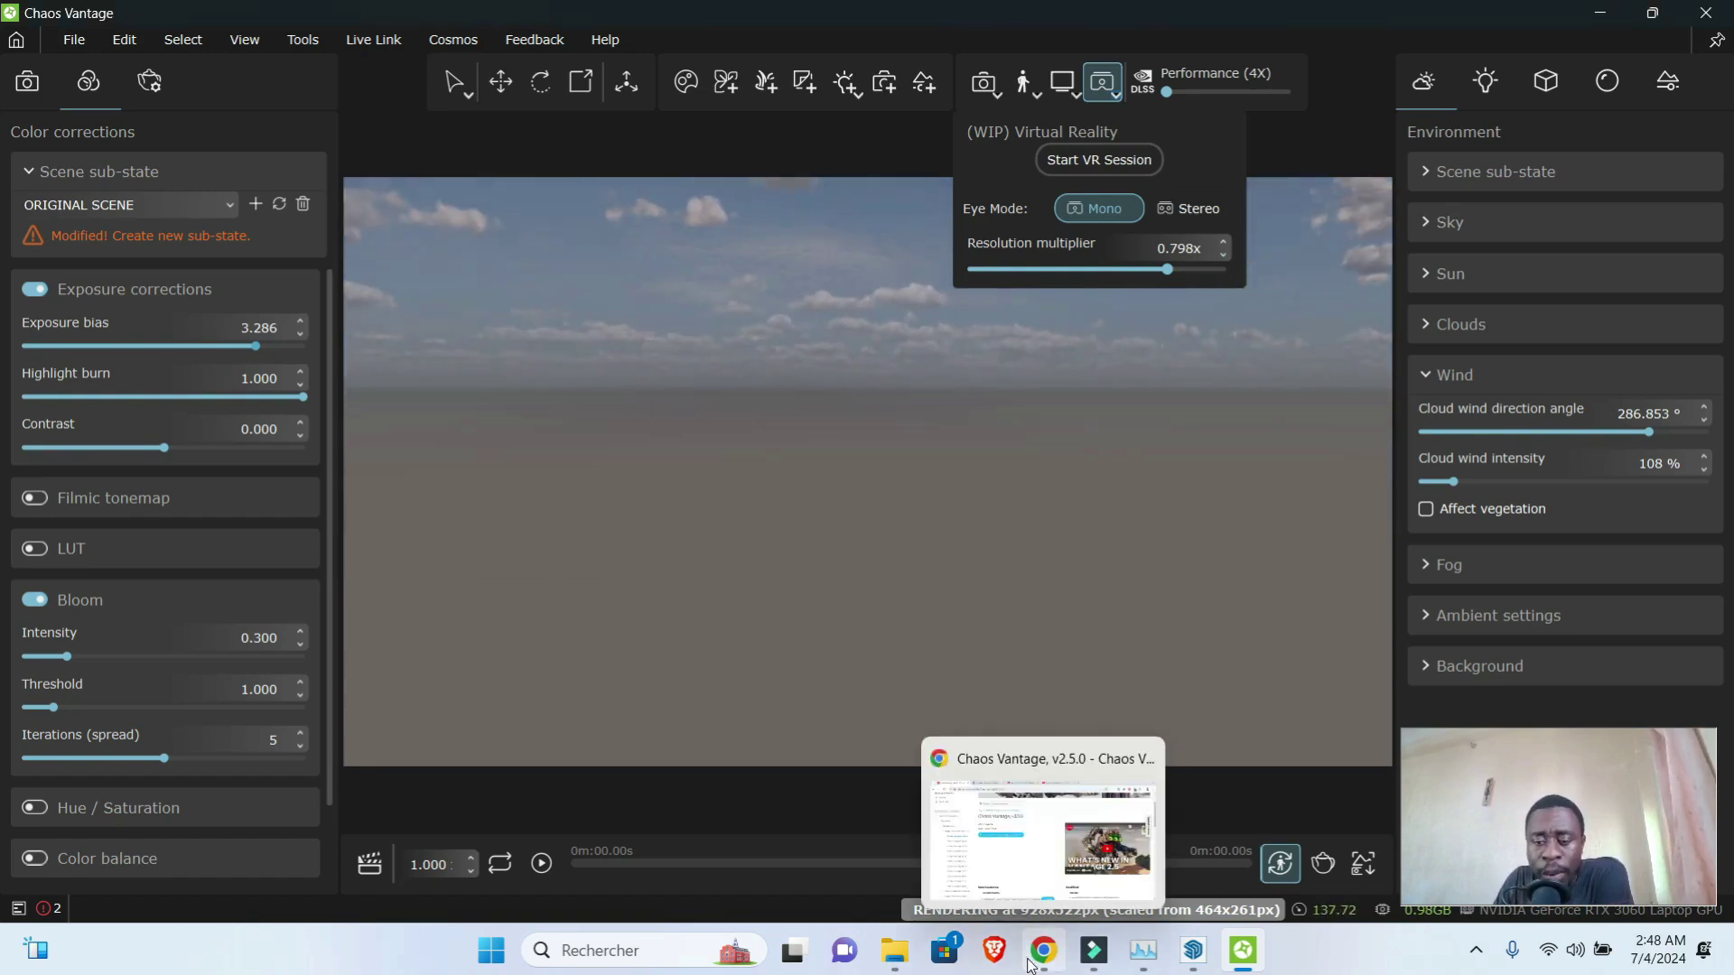
pyautogui.click(1033, 826)
pyautogui.scroll(-10, 638, 566)
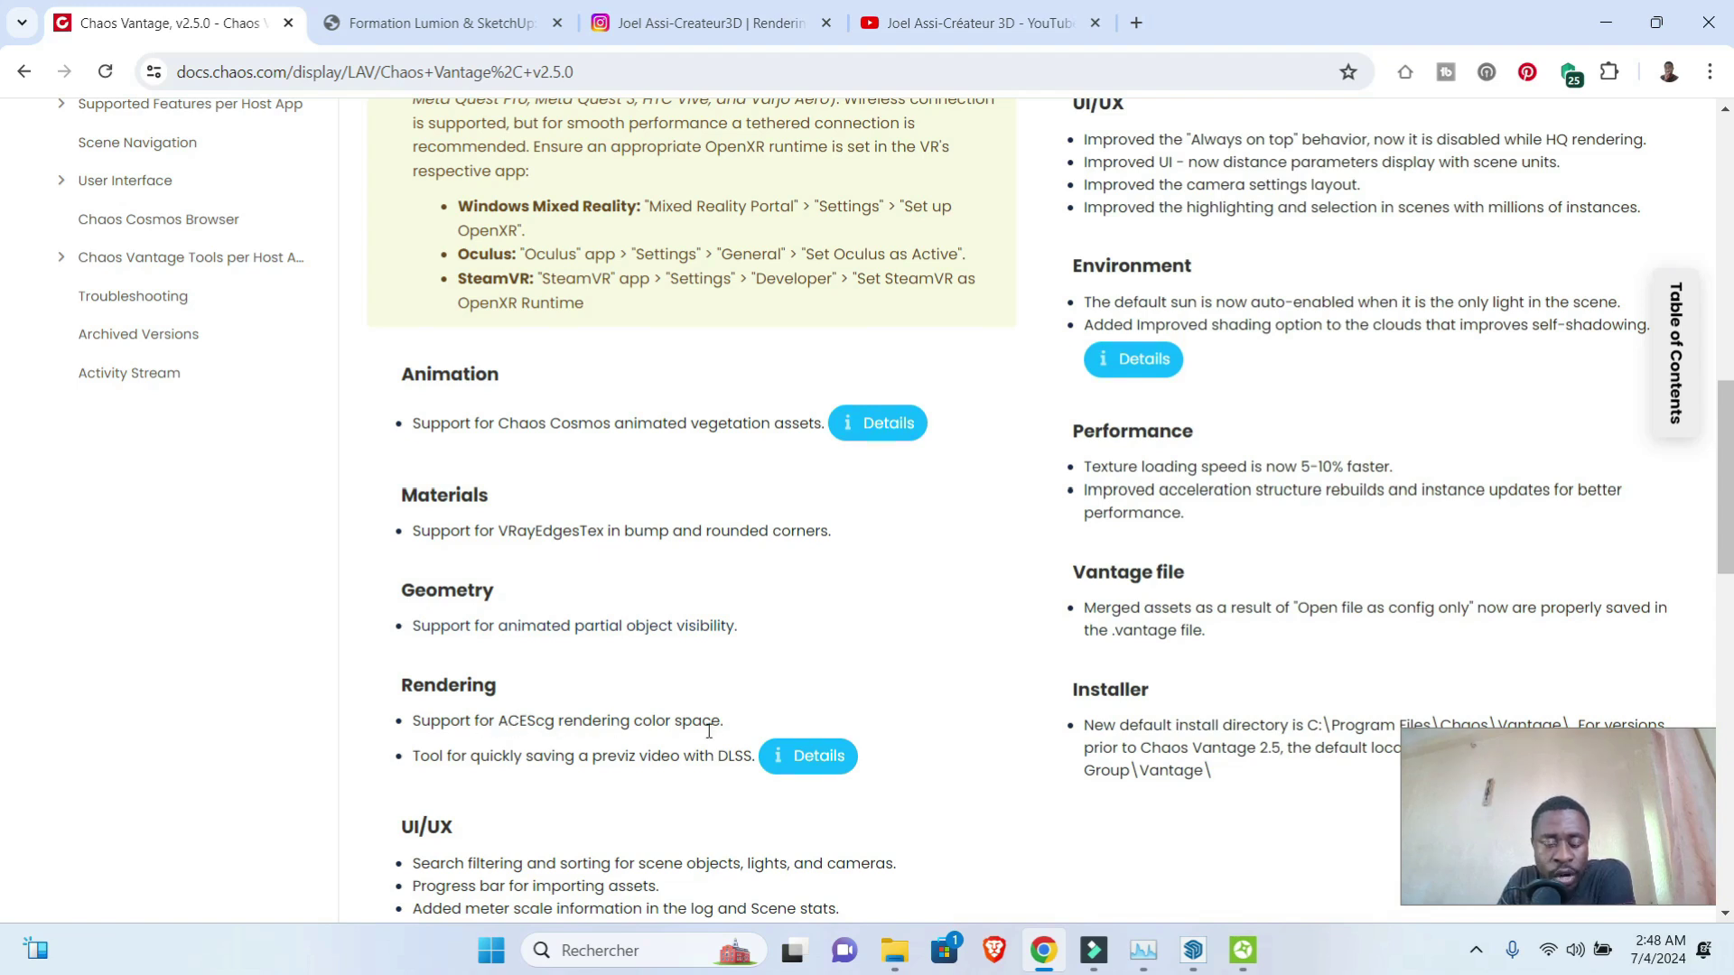
pyautogui.scroll(-4, 681, 739)
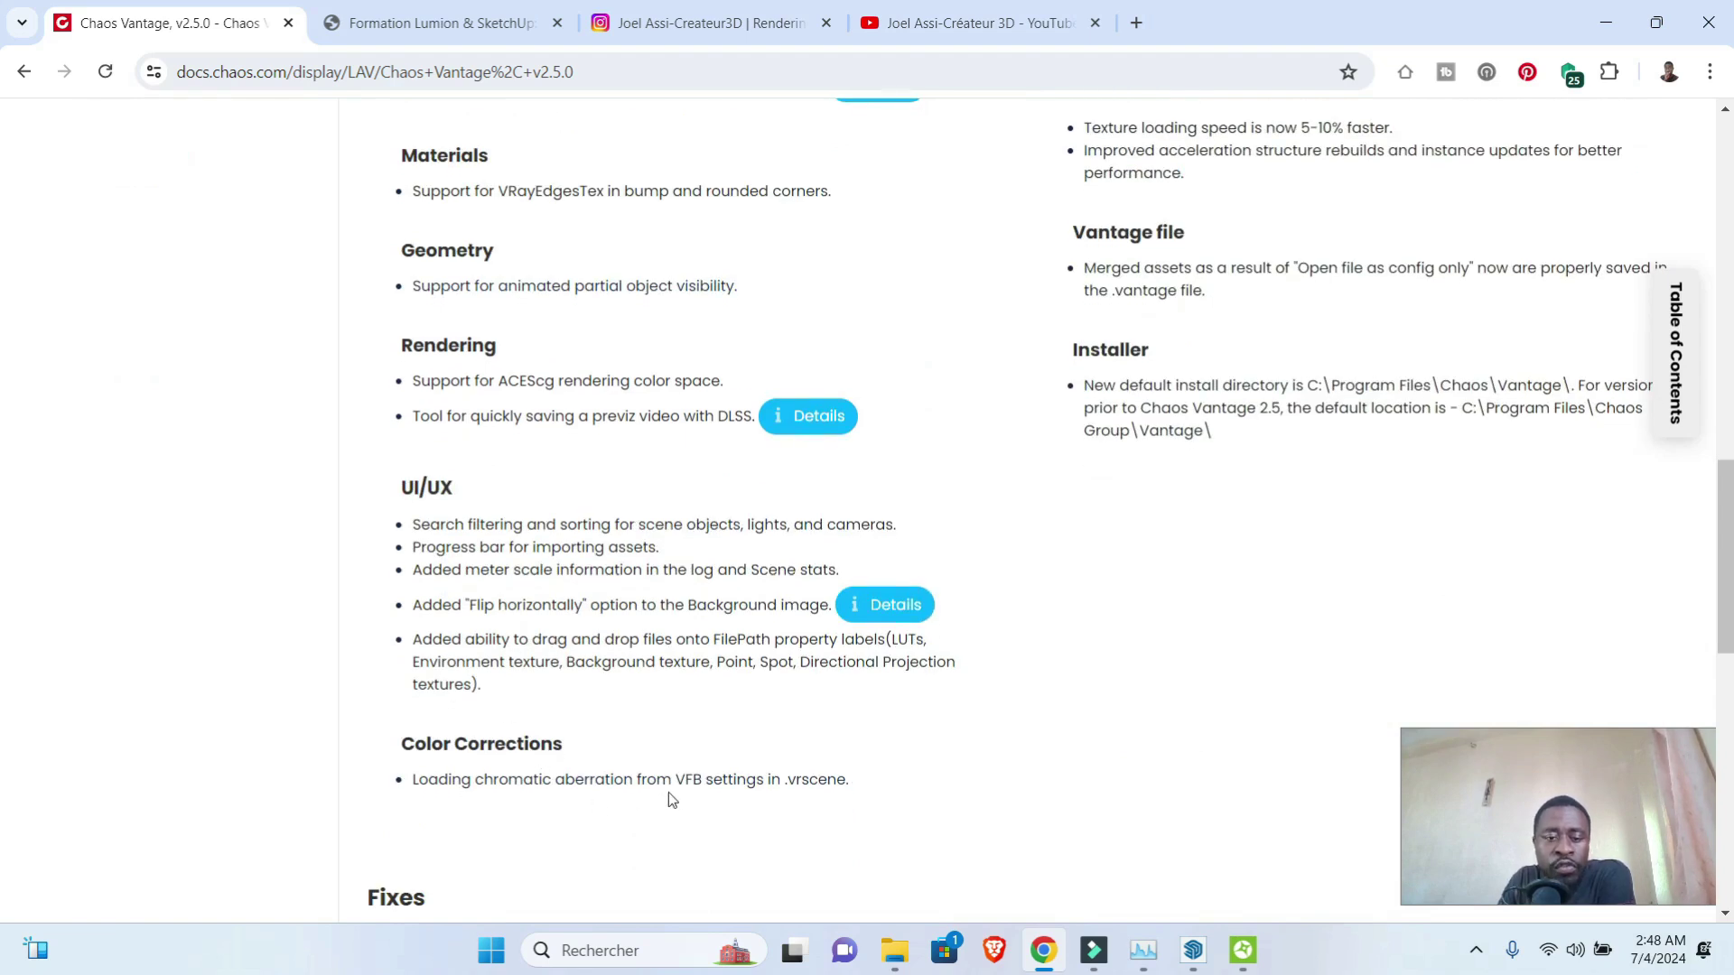
pyautogui.scroll(9, 677, 777)
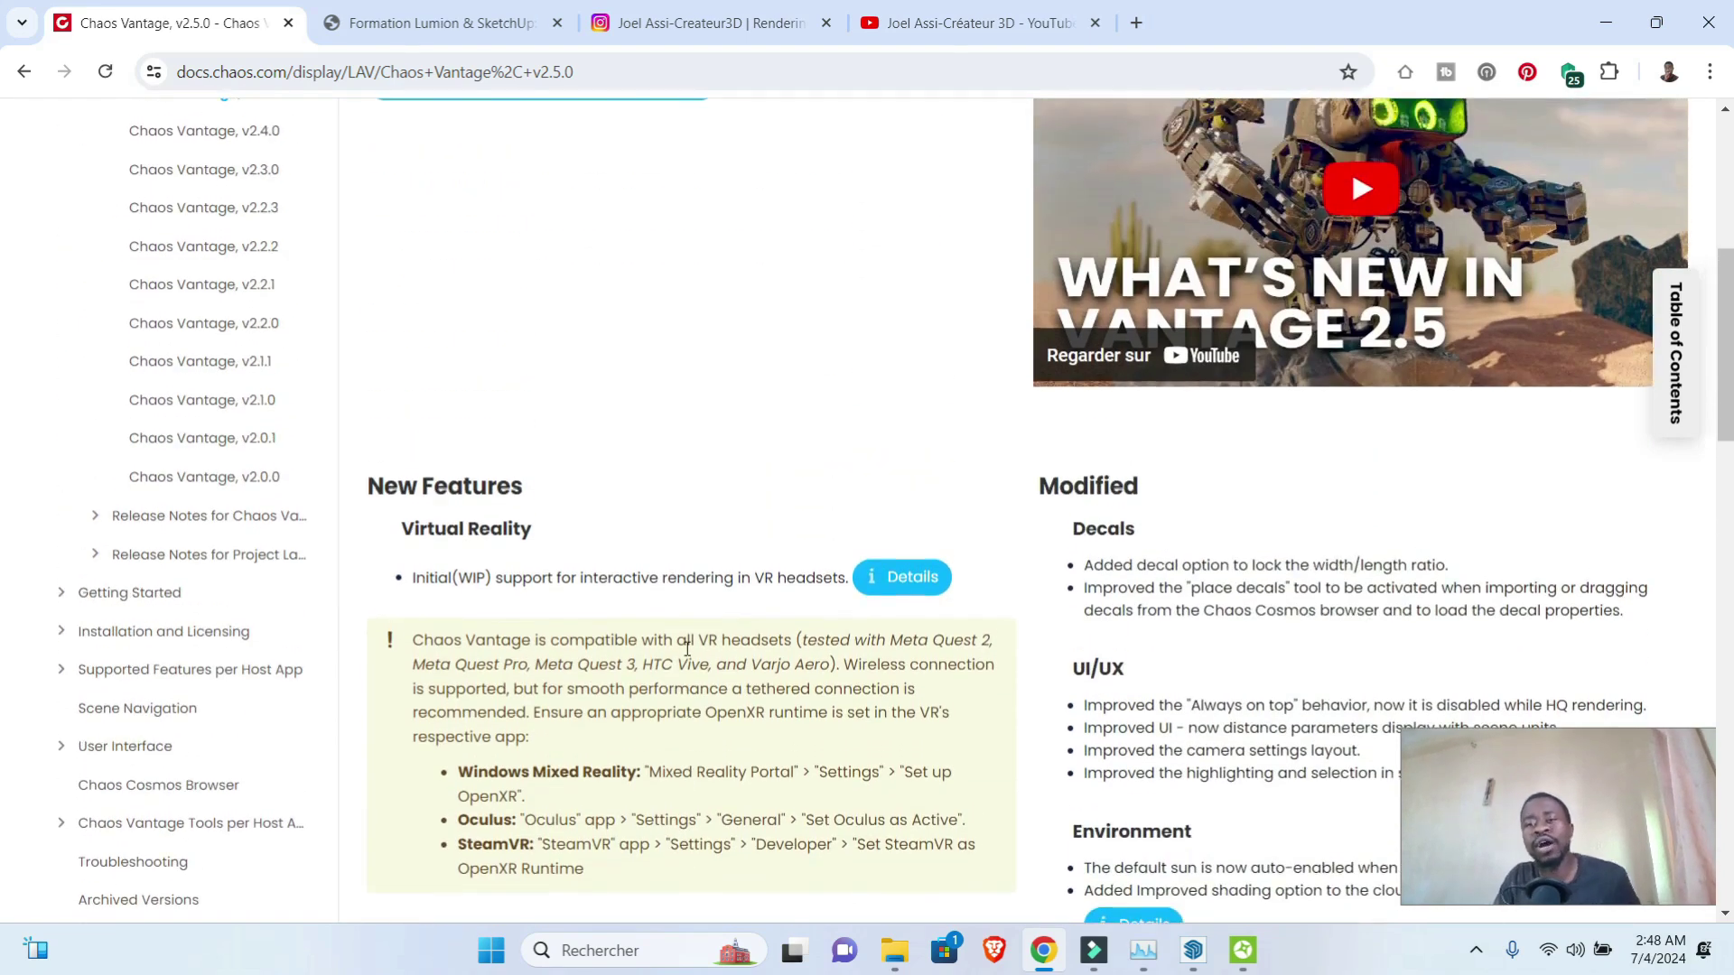
pyautogui.scroll(-4, 688, 649)
pyautogui.click(1244, 950)
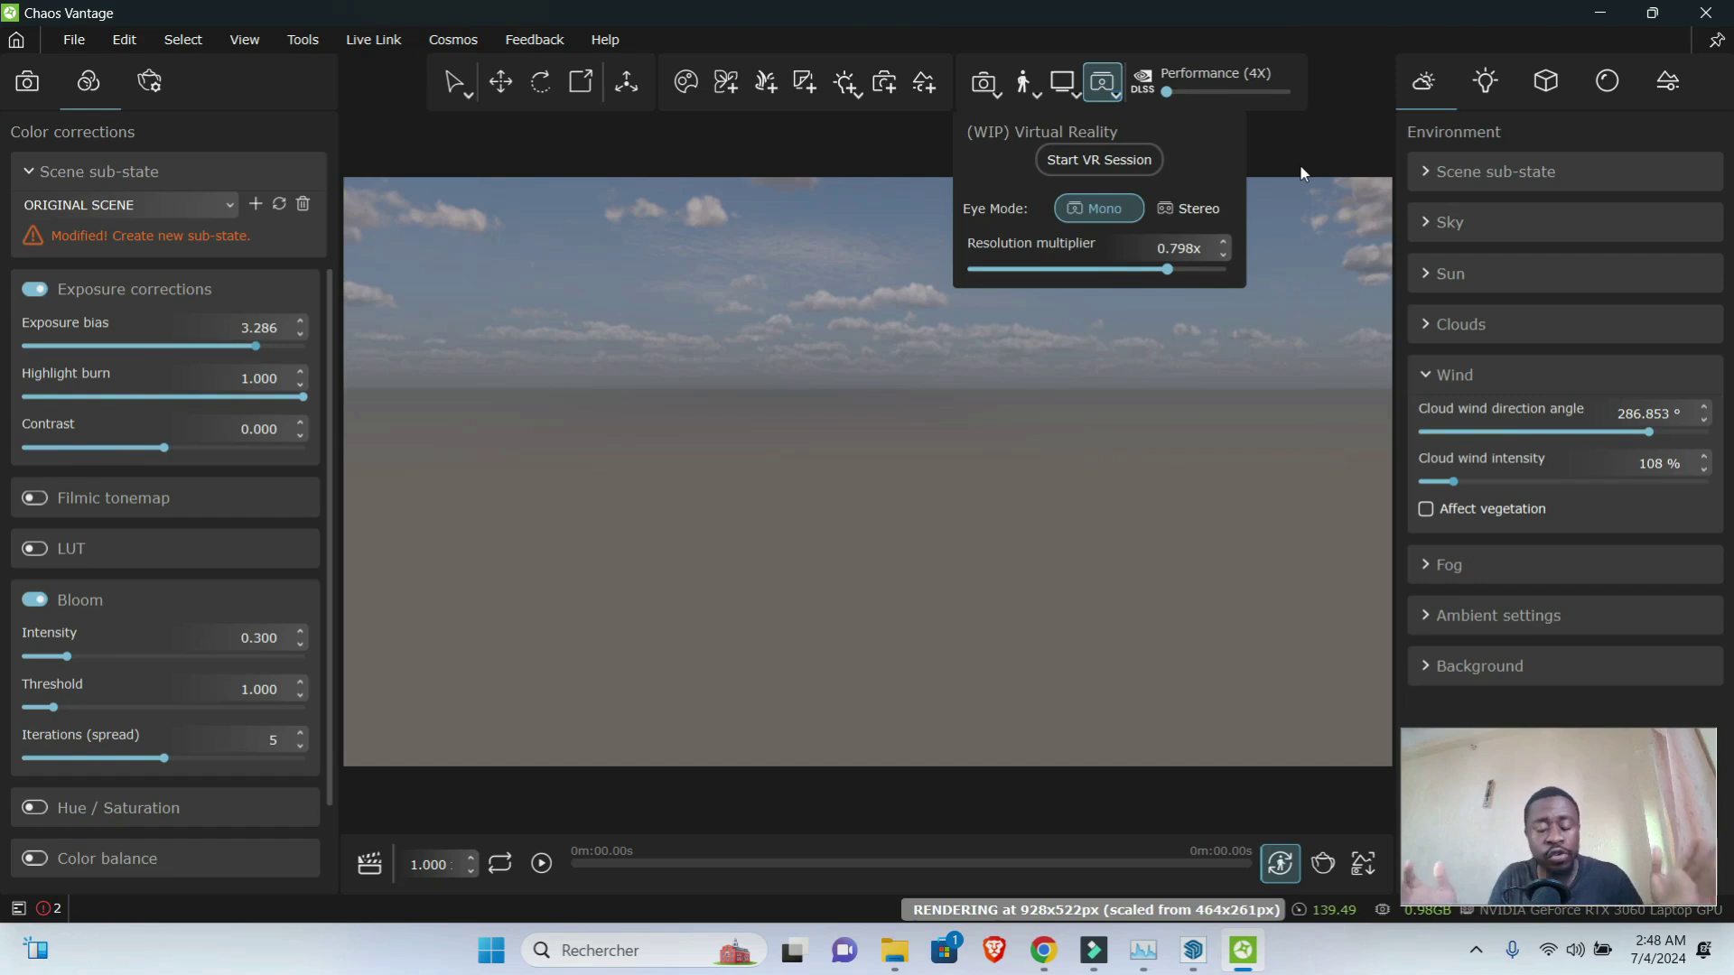
pyautogui.click(1043, 950)
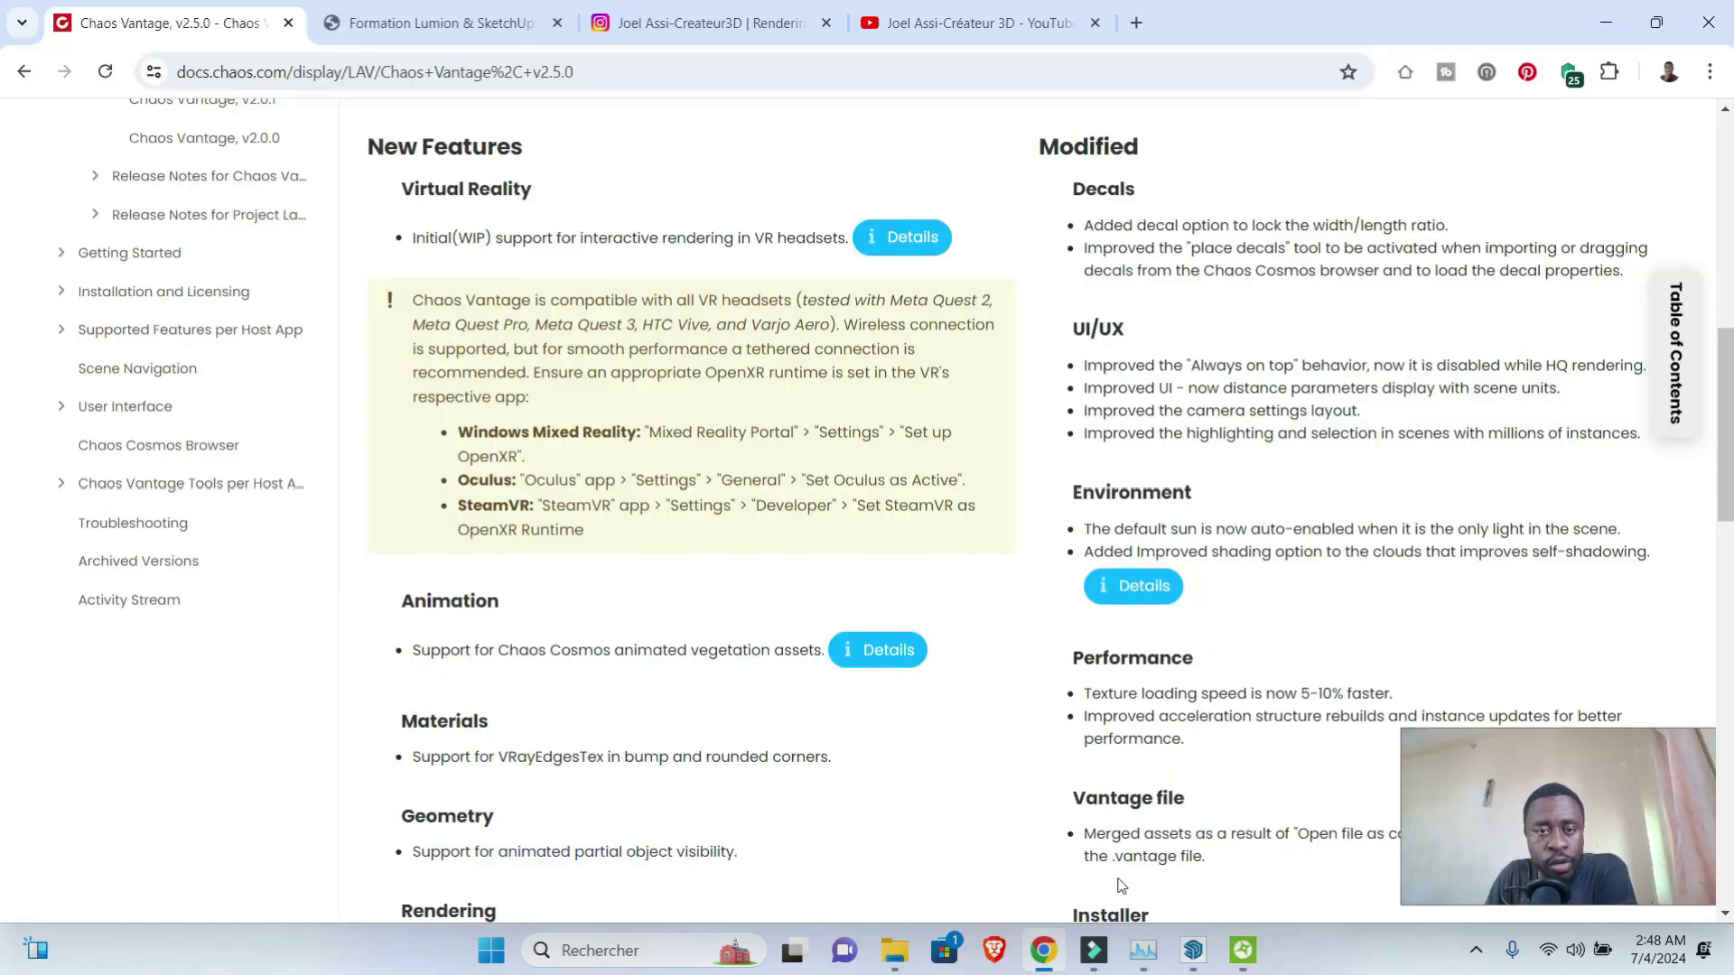
# - Open the Cours du logiciel 1 page on the training website and look through its V-Ray course modules
pyautogui.click(415, 26)
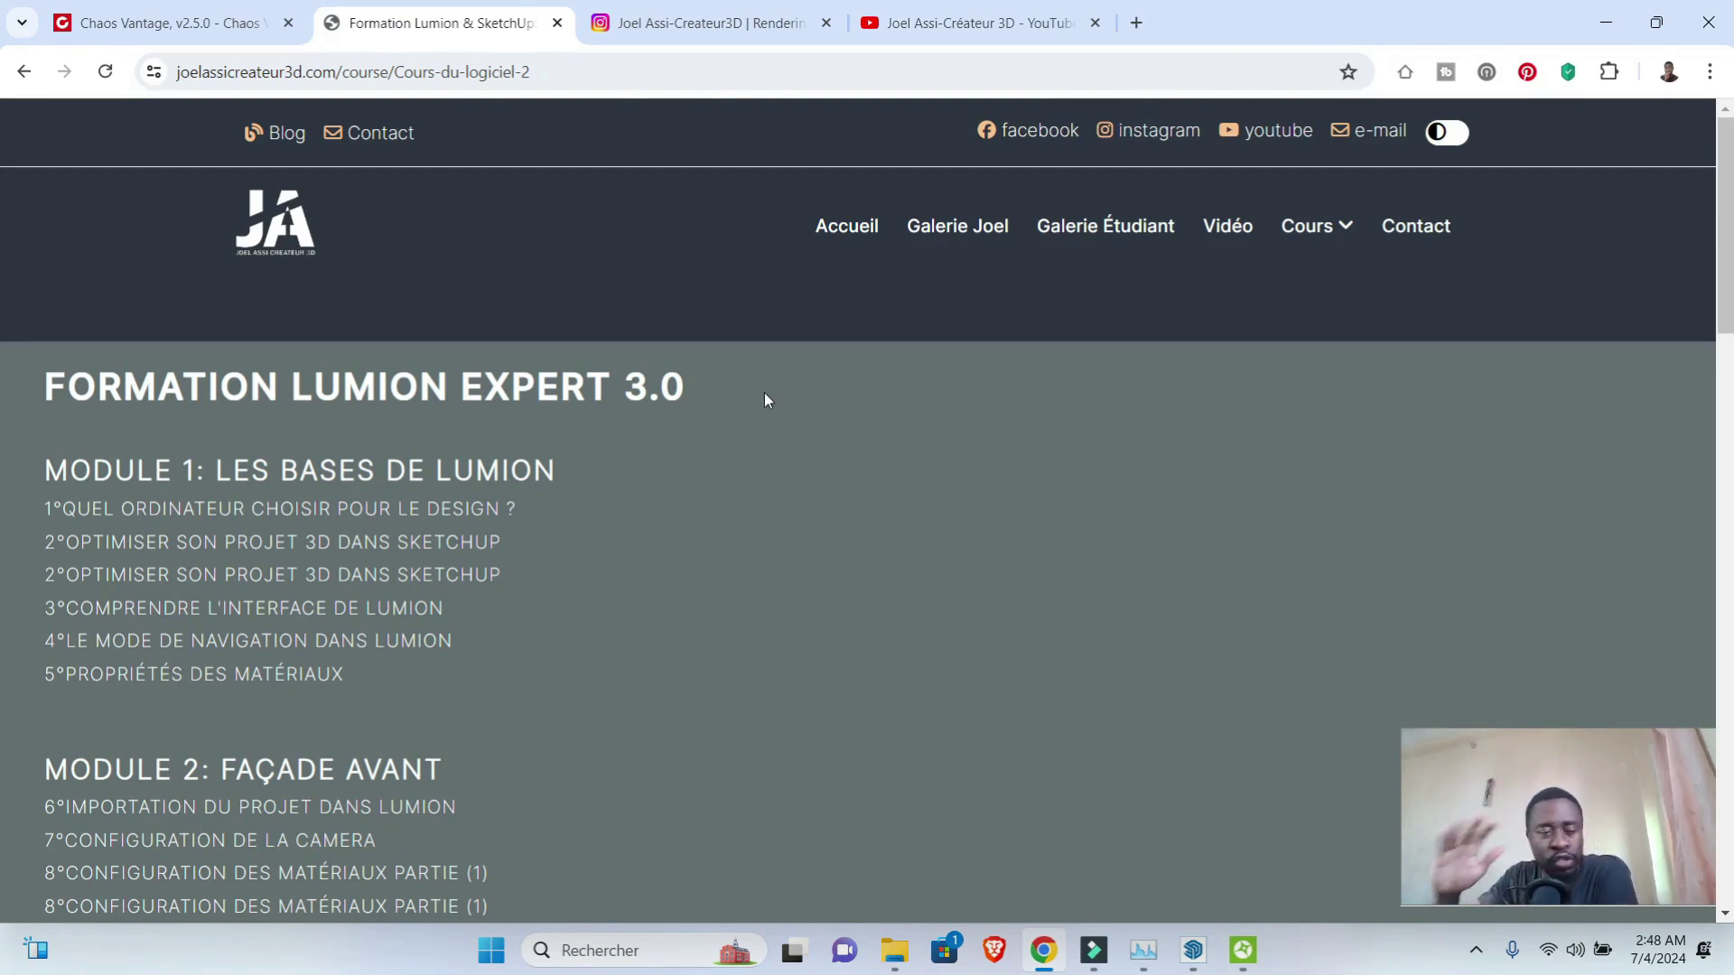
pyautogui.moveTo(1328, 224)
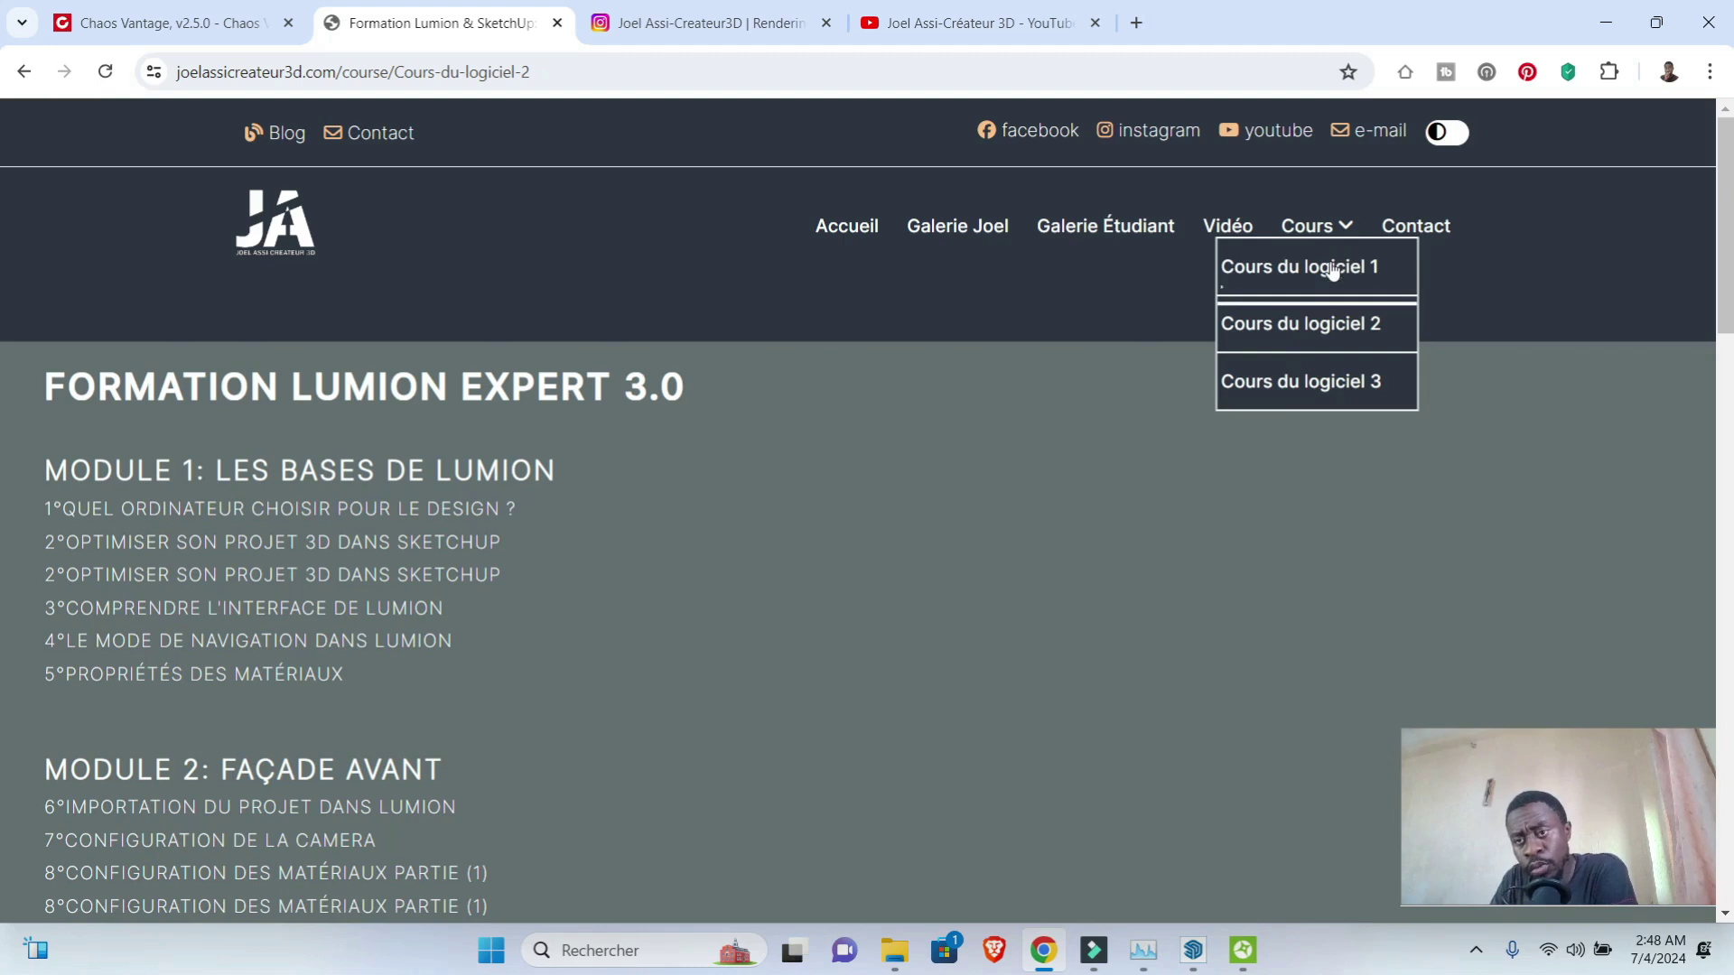
pyautogui.click(1312, 276)
pyautogui.scroll(-3, 528, 485)
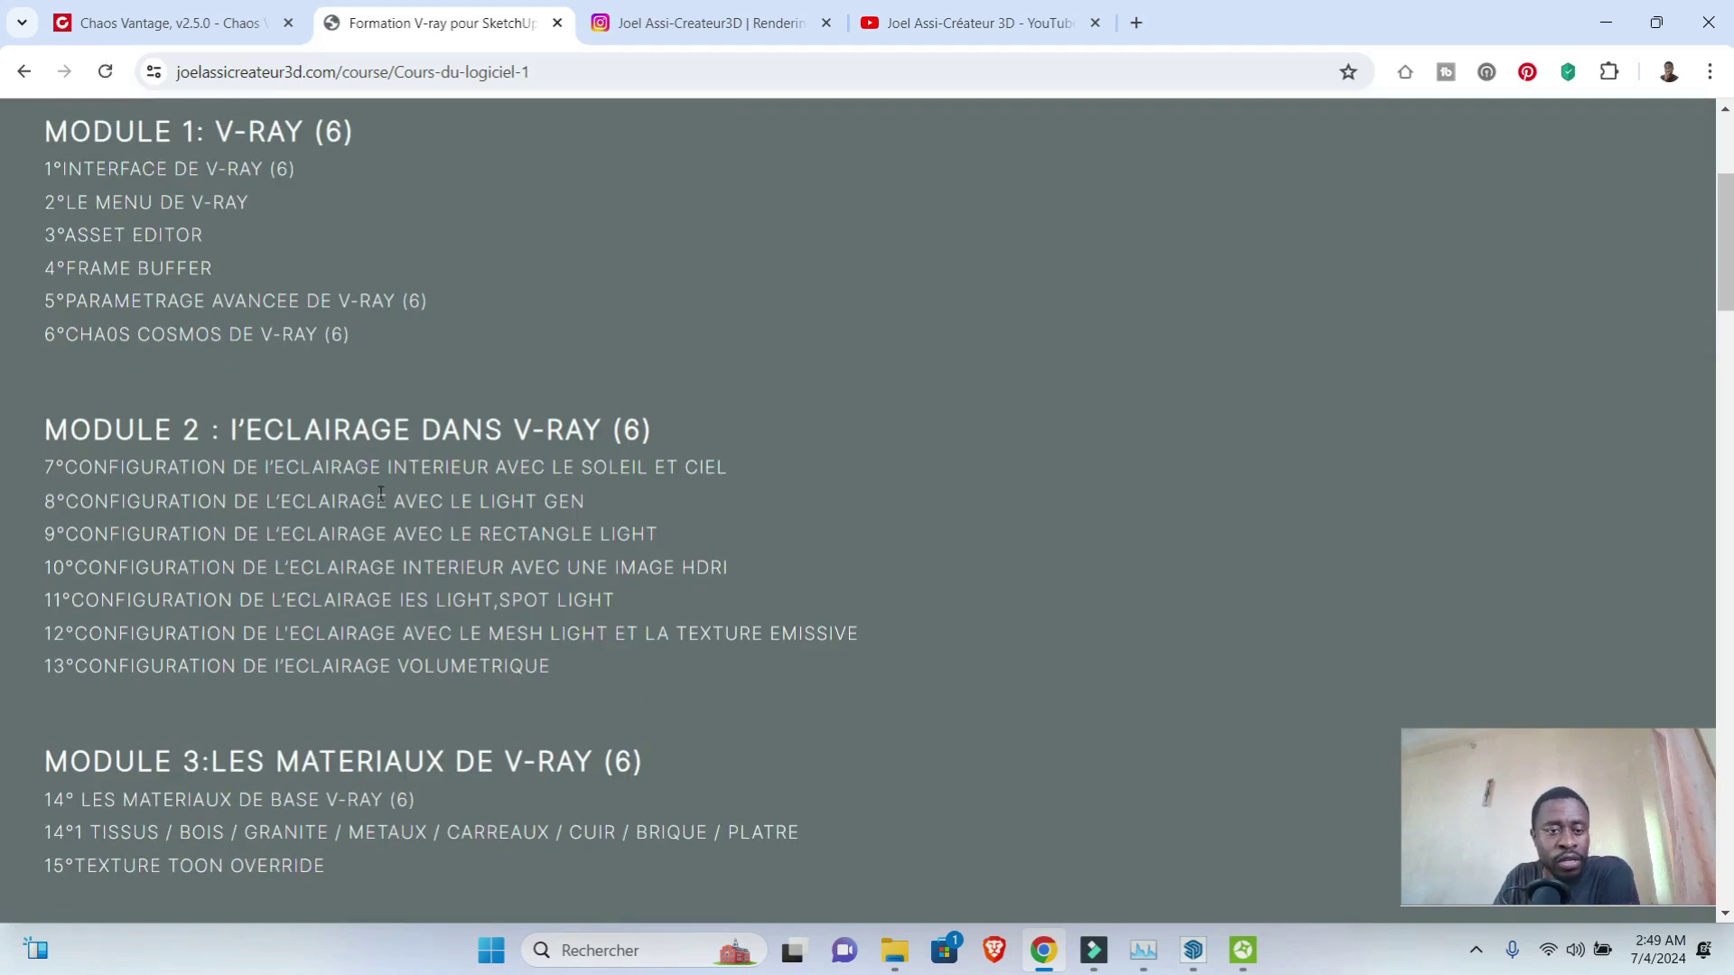
pyautogui.scroll(-20, 401, 684)
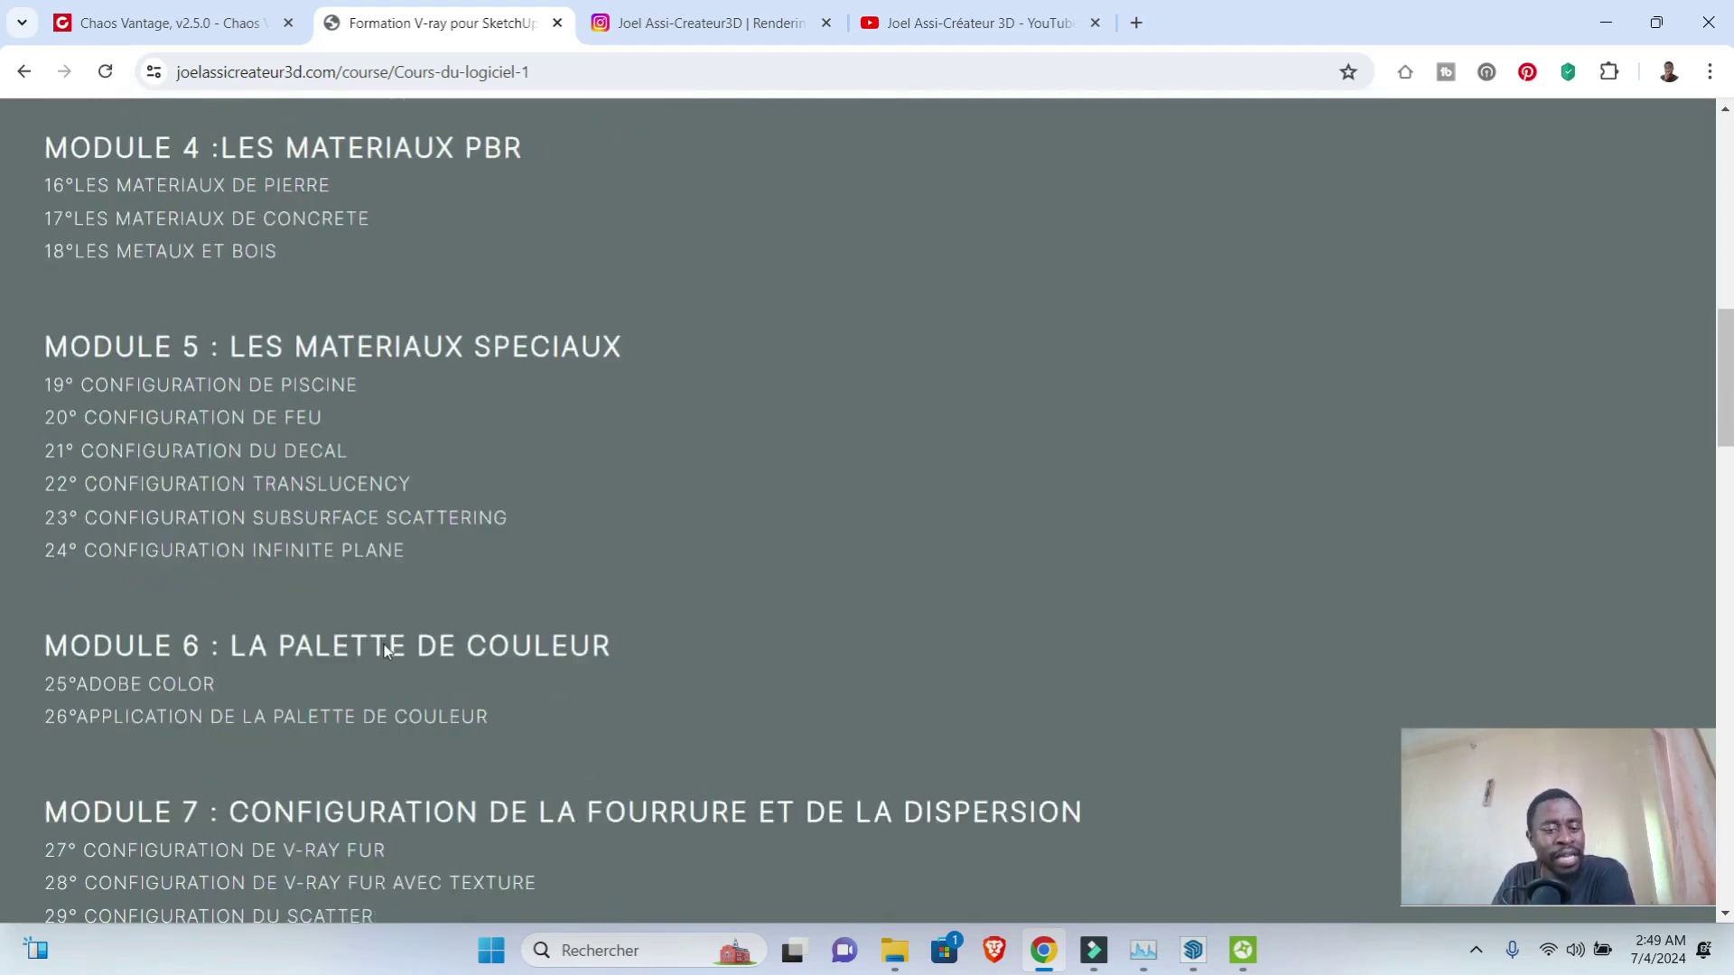
pyautogui.scroll(-13, 344, 674)
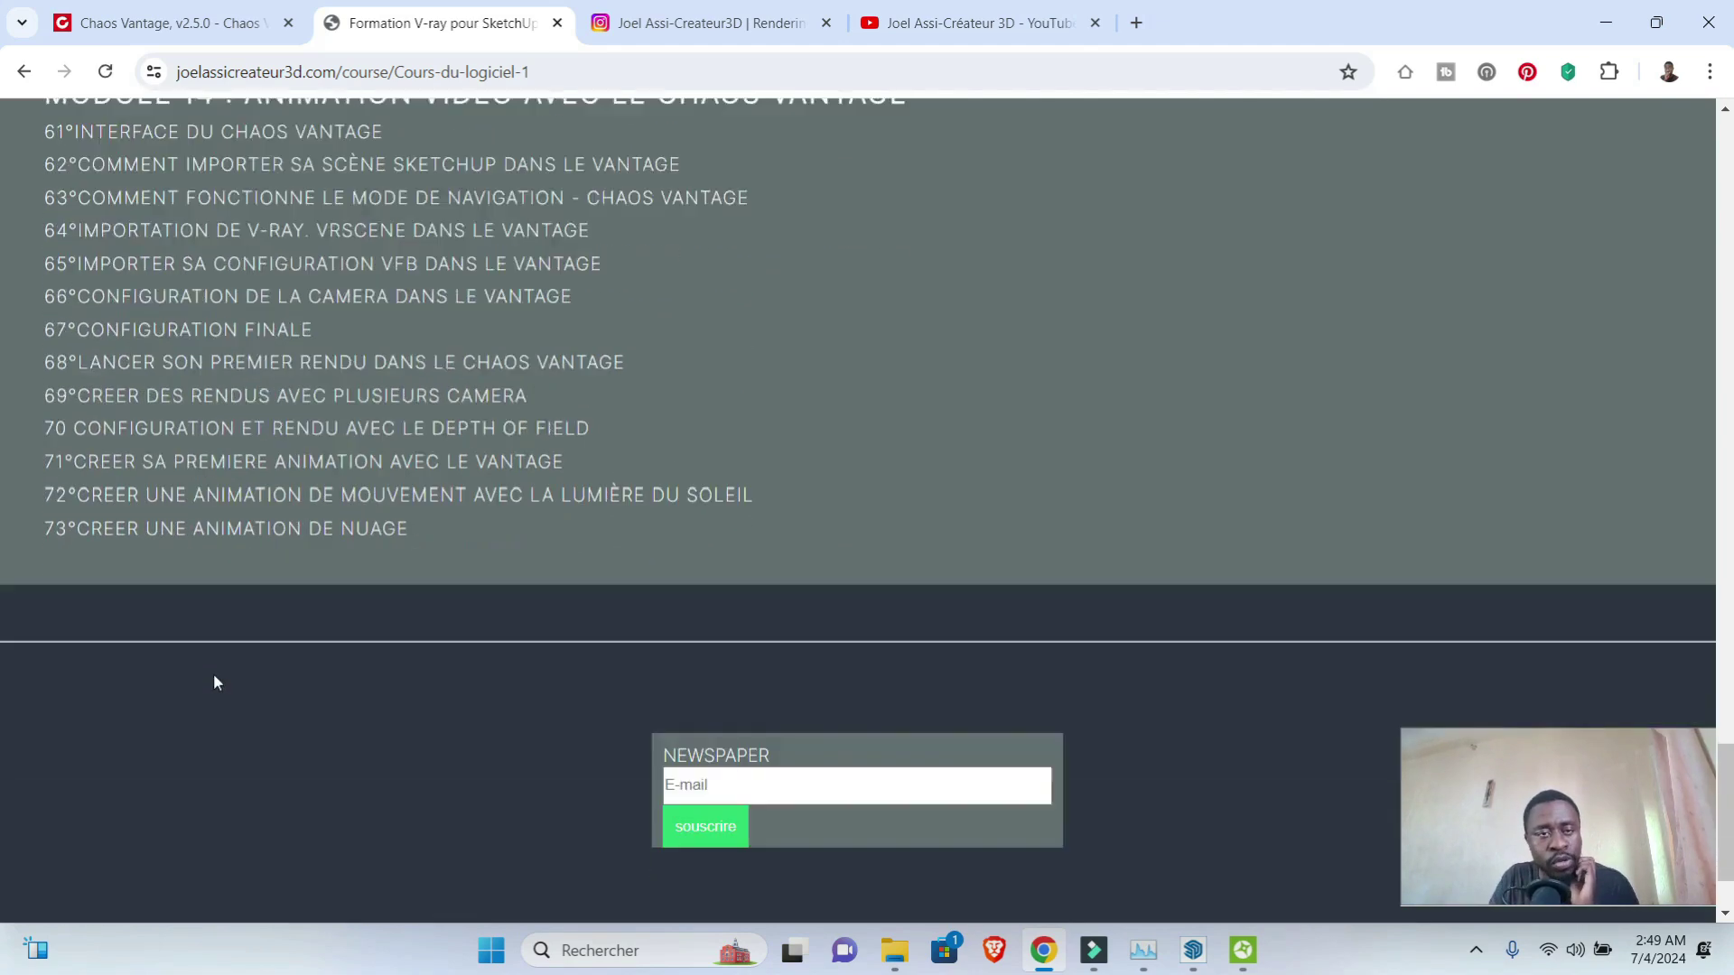
pyautogui.scroll(10, 306, 566)
# - Switch to the creator's Instagram profile and browse its published renderings
pyautogui.click(704, 23)
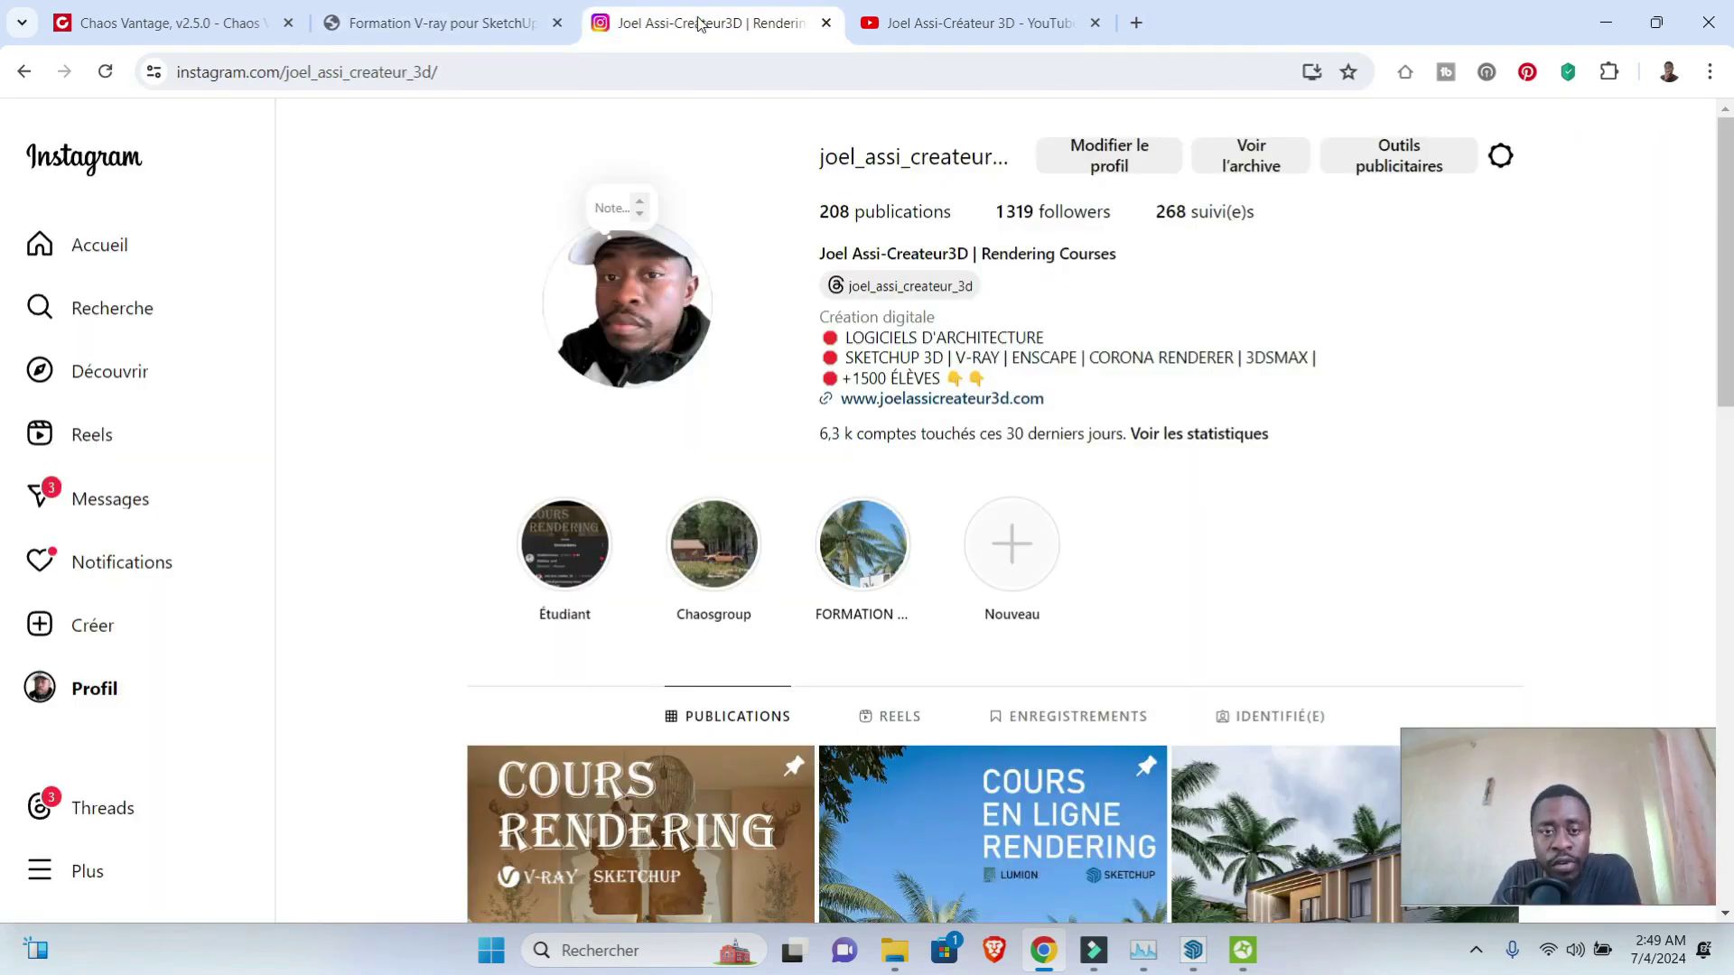
pyautogui.scroll(-7, 773, 441)
pyautogui.scroll(-8, 772, 440)
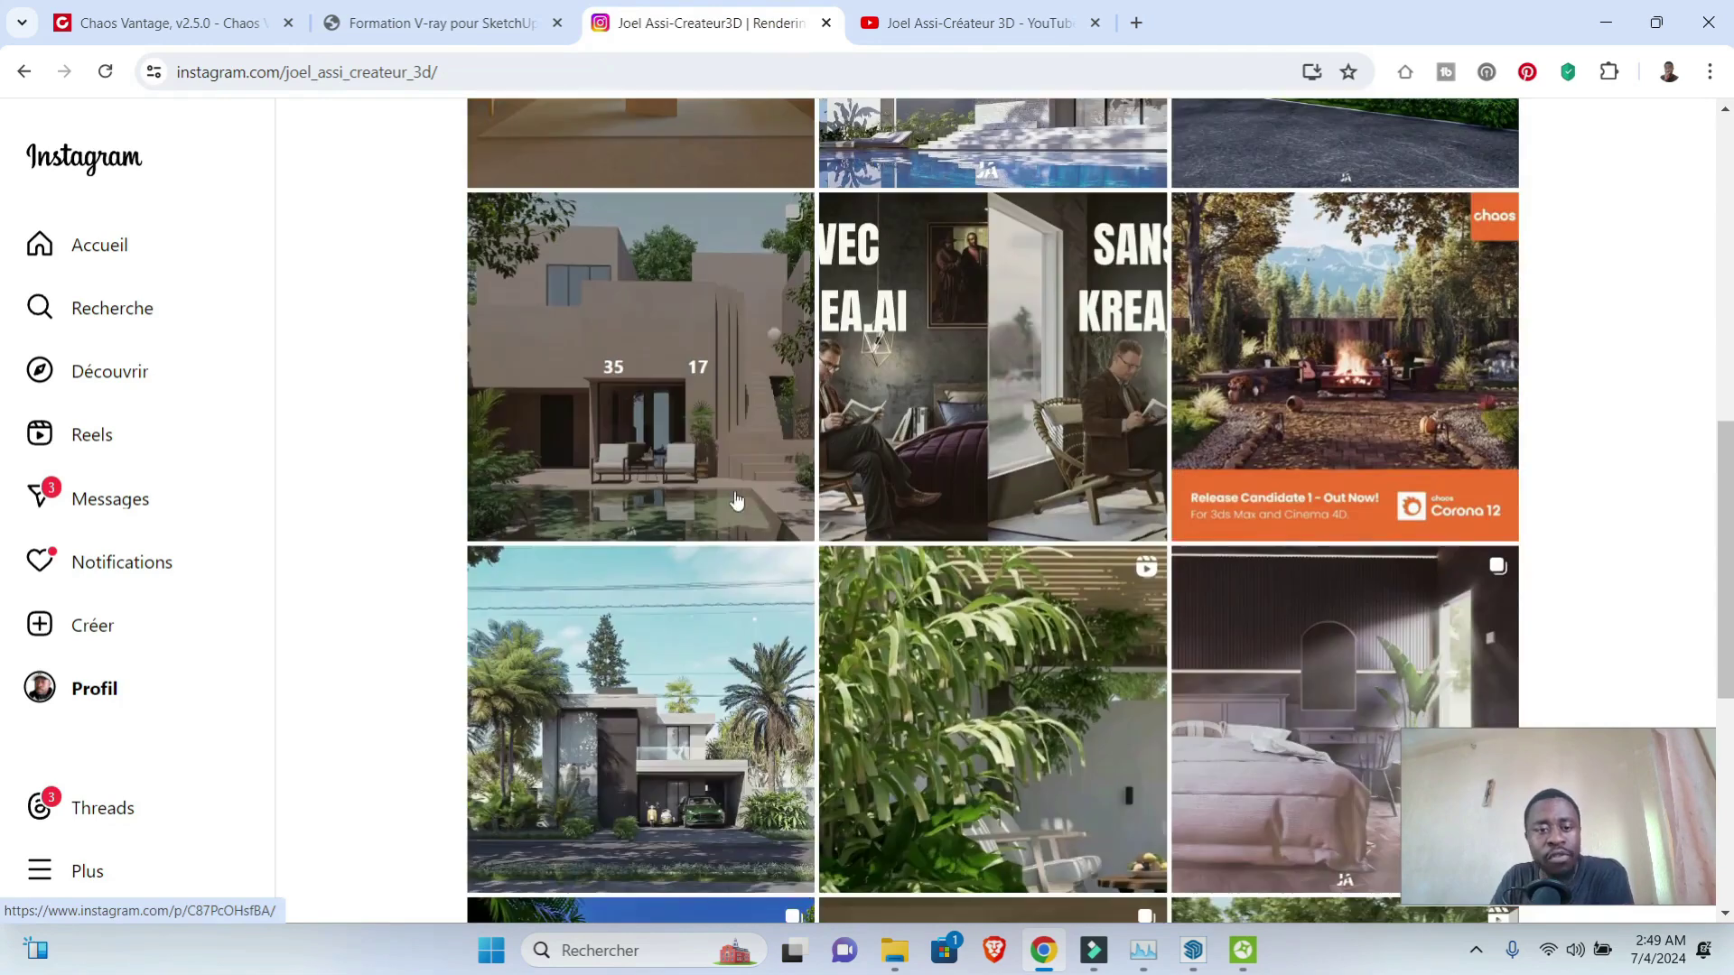
pyautogui.scroll(15, 846, 561)
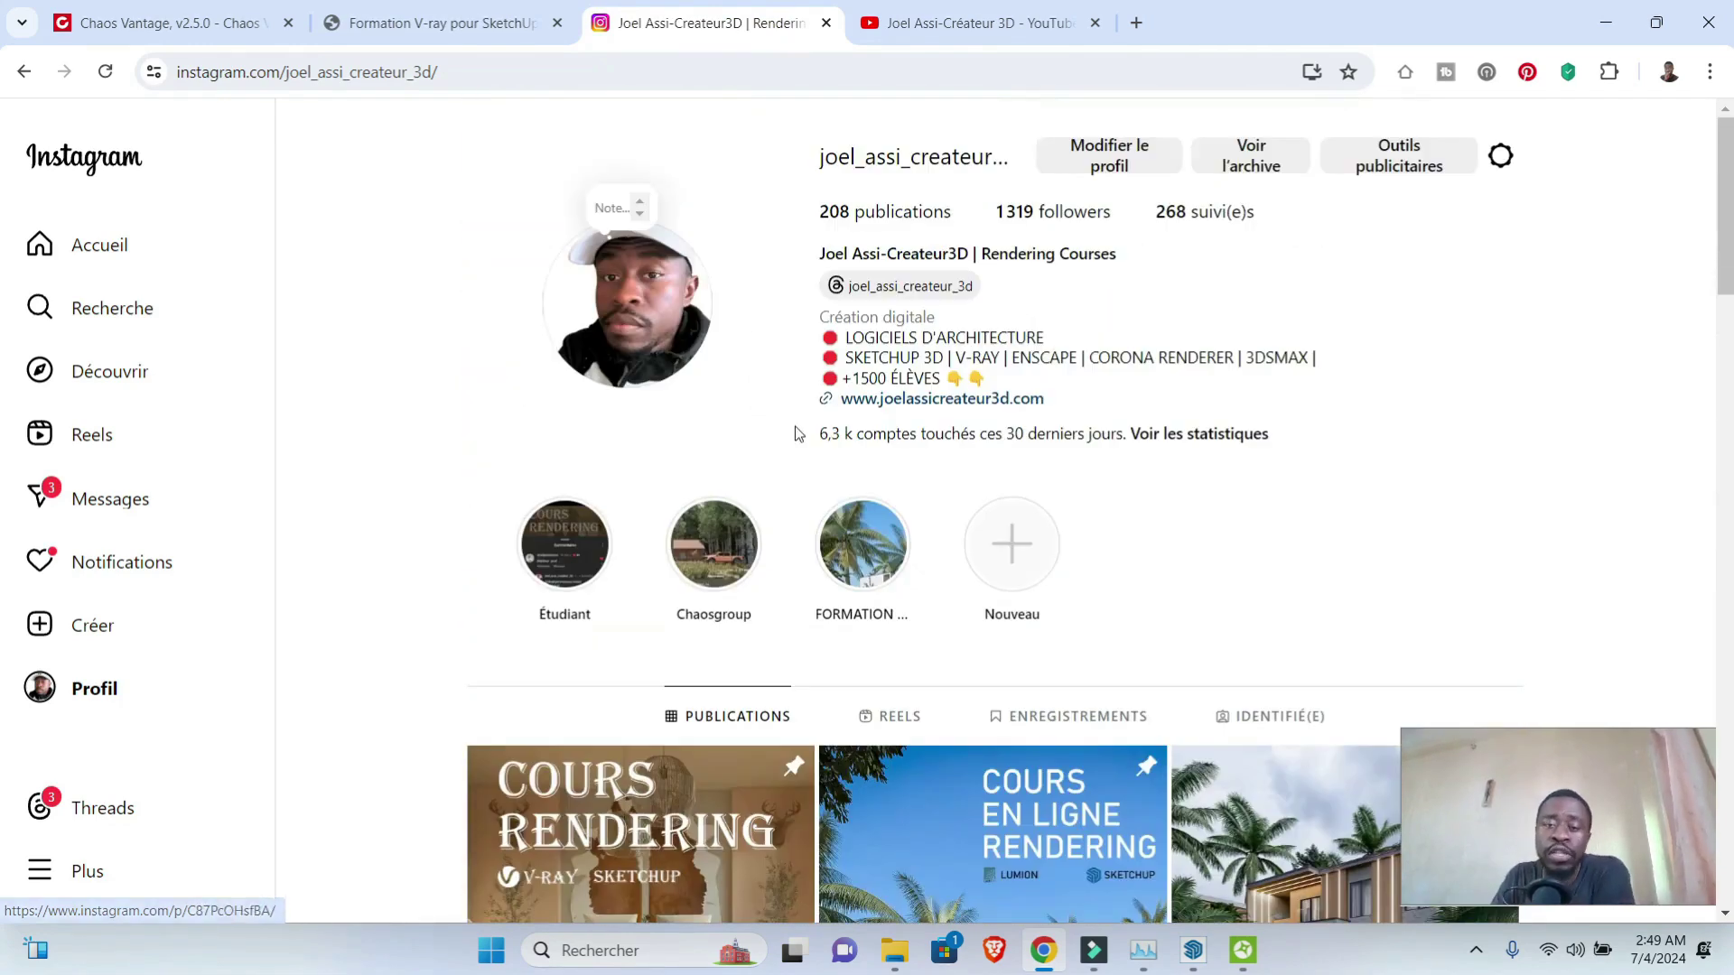